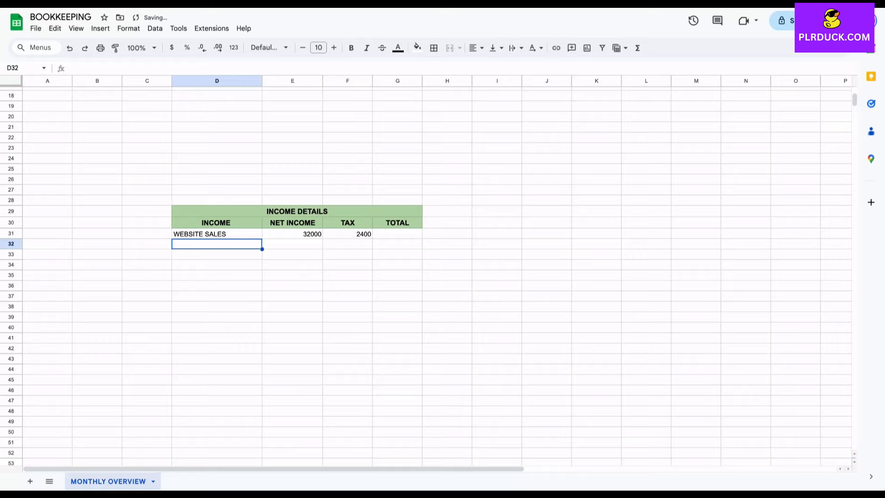
Add an AMAZON SALES row to the income table with net income 38000 and tax 2800.
type("AMAZON SALES")
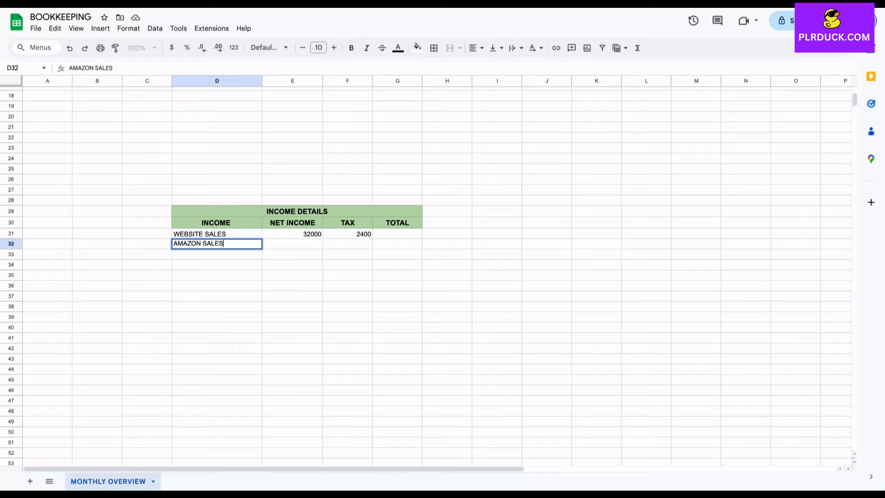
key("Tab")
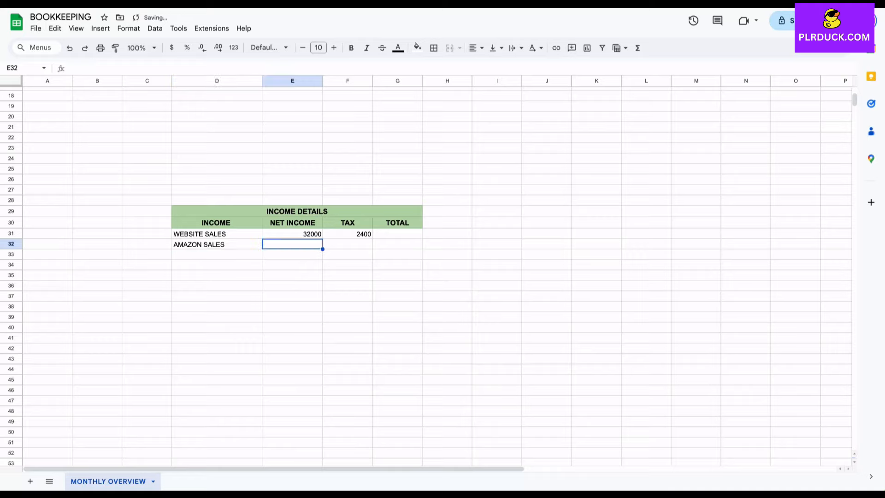
type("3")
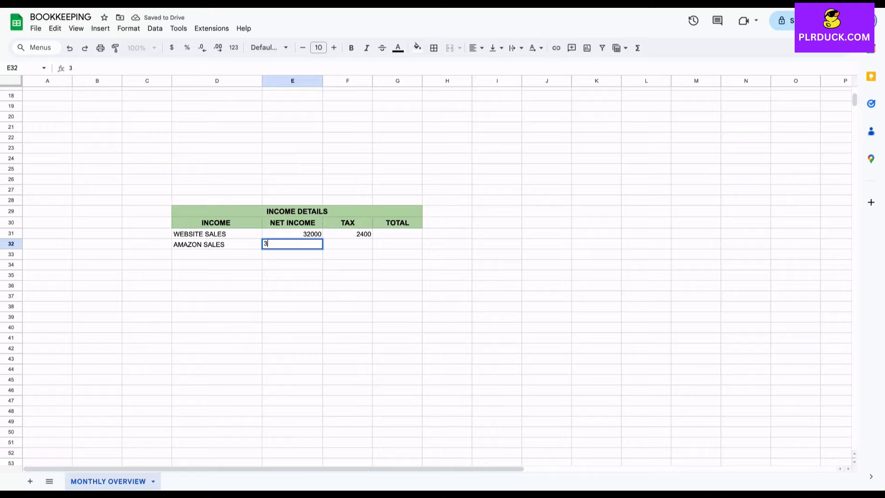
type("8000")
key("Tab")
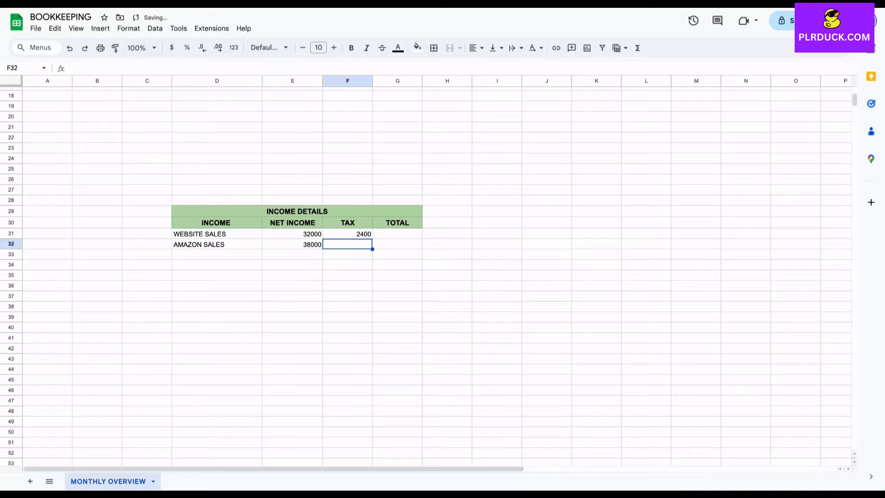
type("2800")
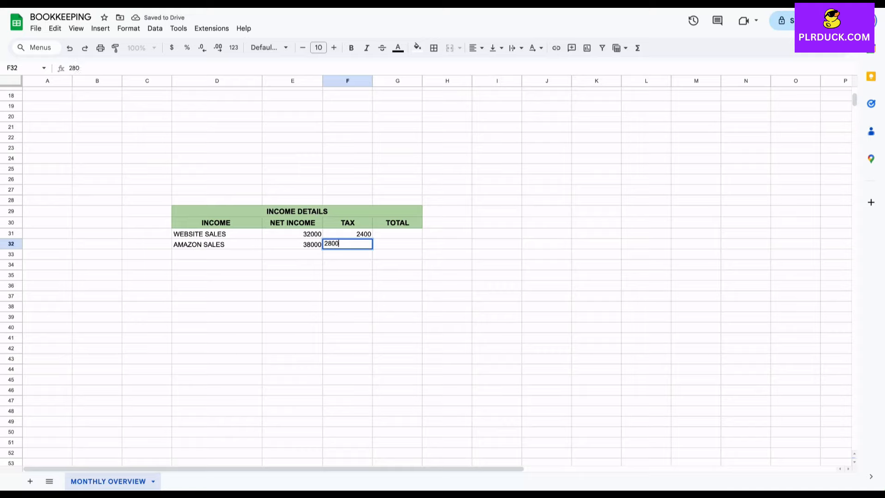
key("Return")
Add a RETAIL STORE row in row 33 with net income 21000 and tax 1900.
left_click(217, 254)
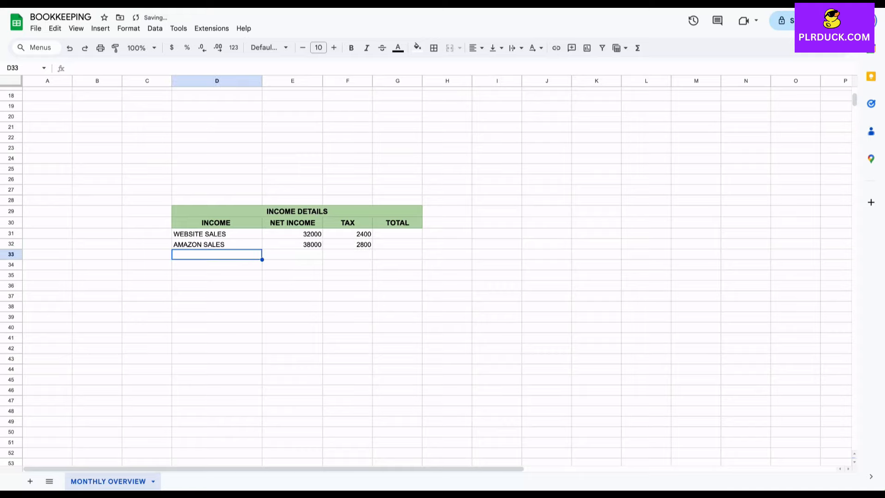
type("RETA")
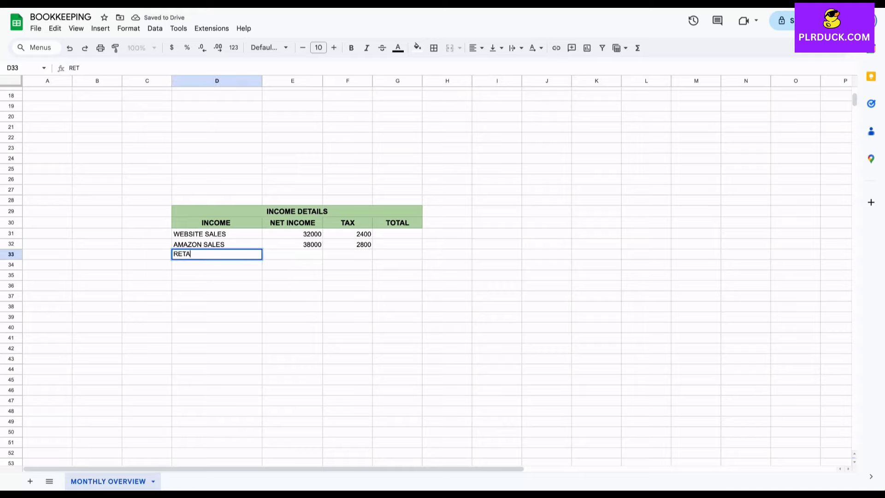
type("IL STORE")
key("Tab")
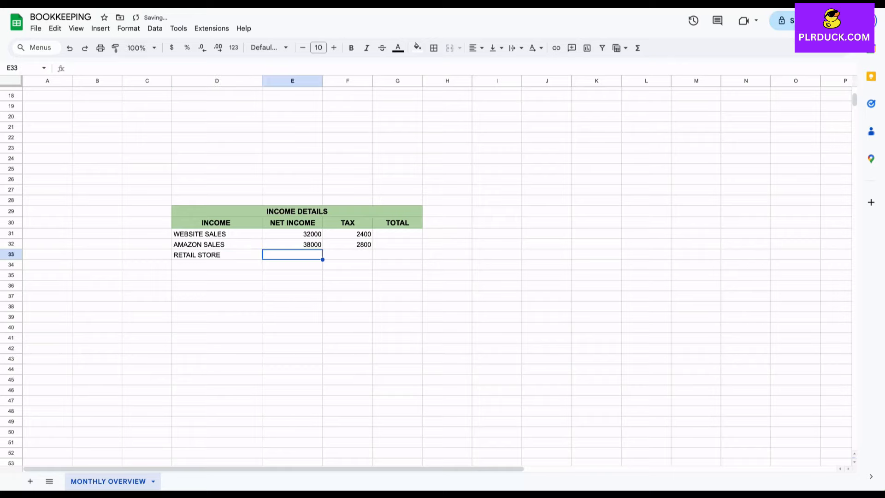
type("21000")
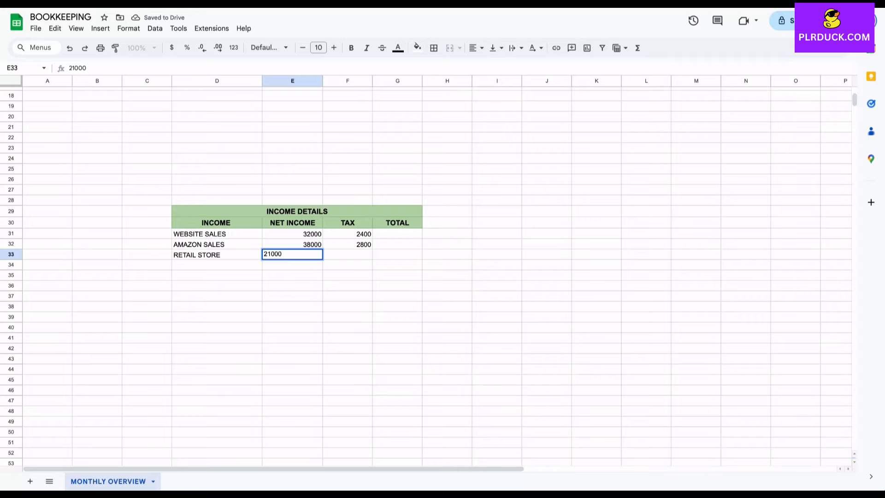
key("Tab")
type("1900")
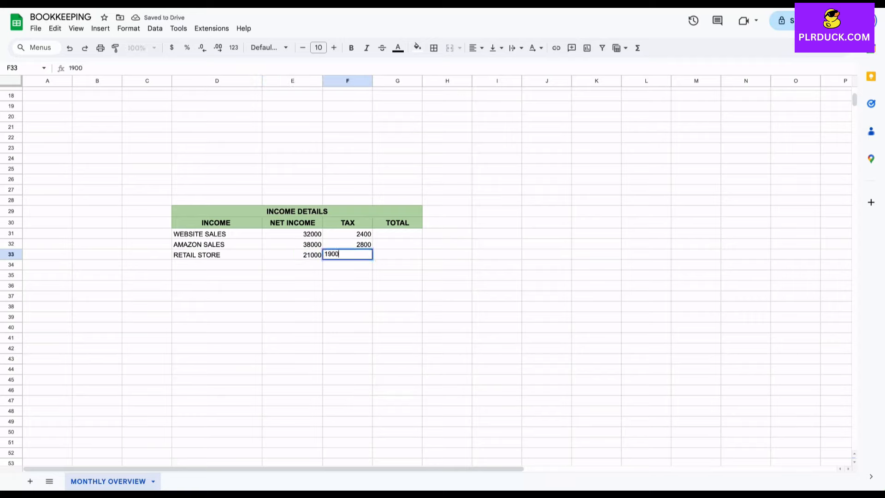
key("Return")
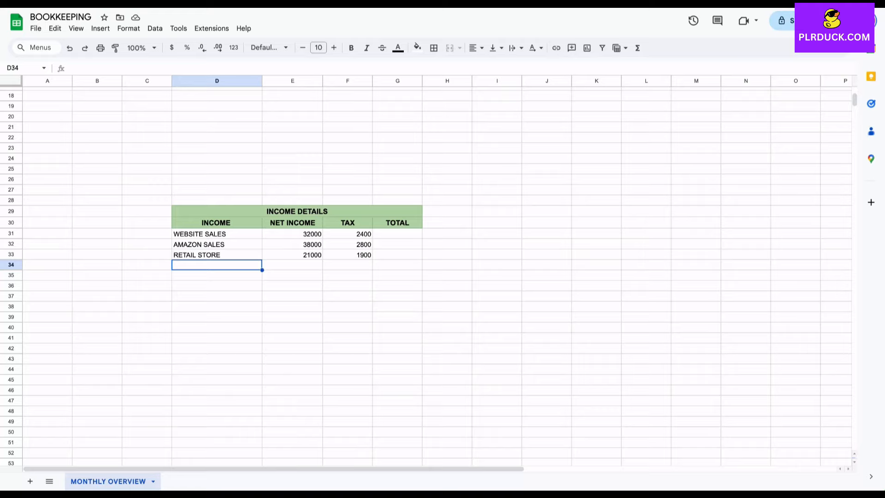
Calculate the website sales total in G31 with =E31+F31 and autofill the formula down to G33.
left_click(397, 233)
type("=")
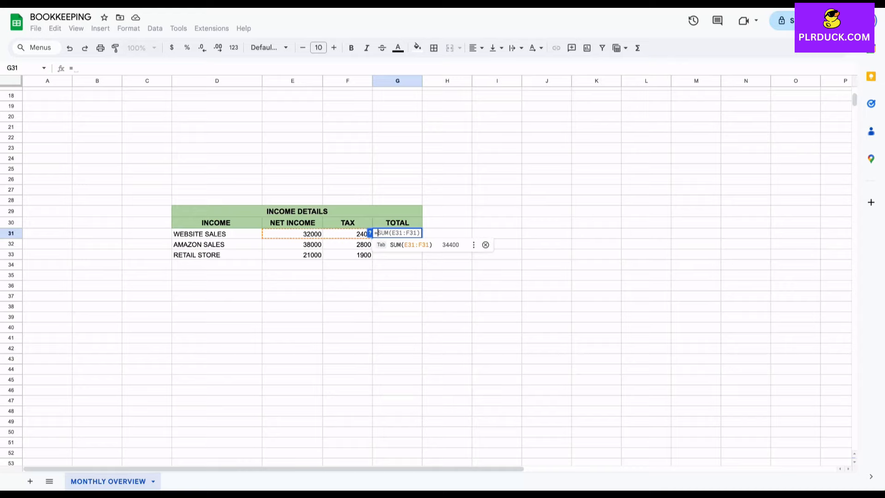
left_click(292, 234)
type("+")
left_click(346, 234)
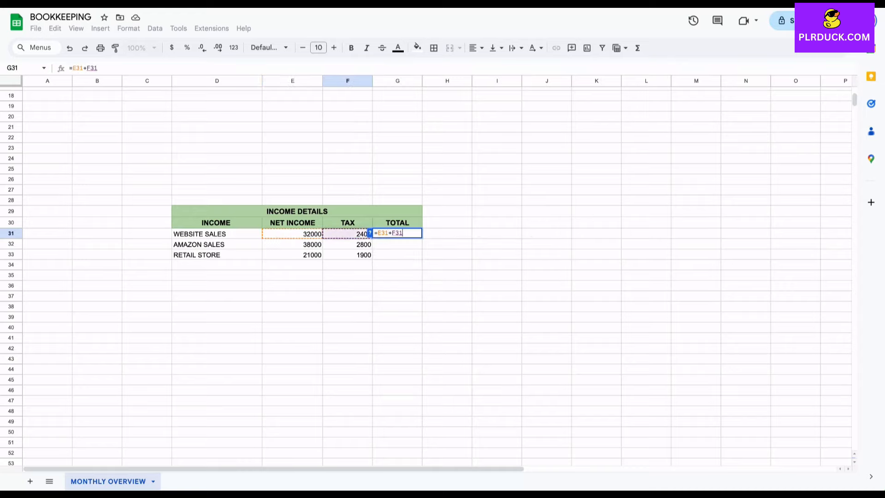
key("Return")
key("super+Return")
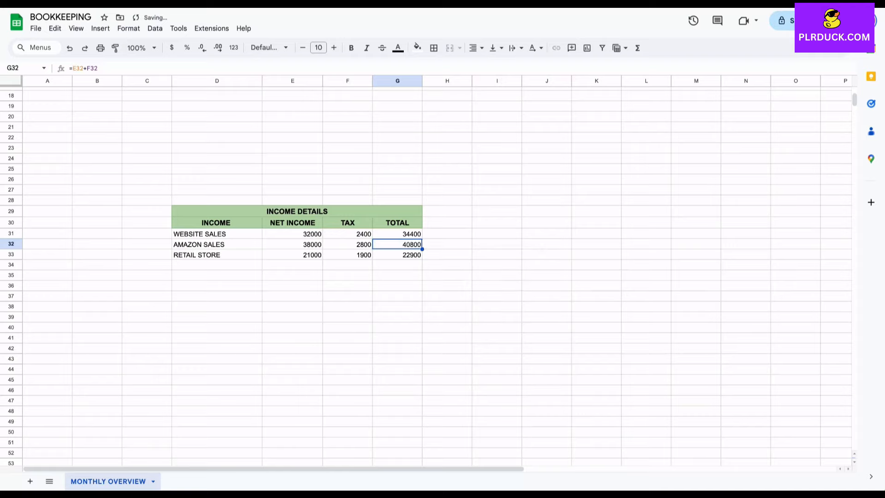
Format the net income and tax amounts in E31:F33 as dollar currency.
left_click_drag(293, 234, 348, 255)
left_click(171, 48)
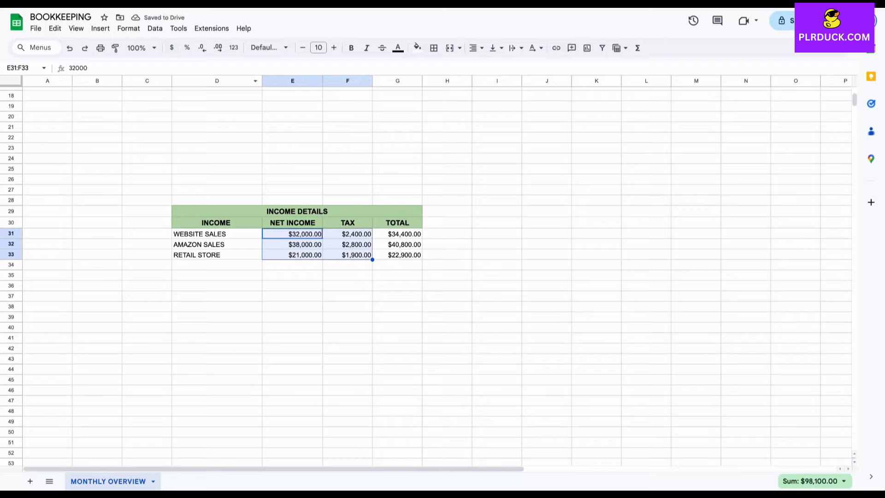
left_click(216, 275)
Apply dark gray borders to all cells of the income table in D29:G42.
left_click_drag(216, 211, 399, 348)
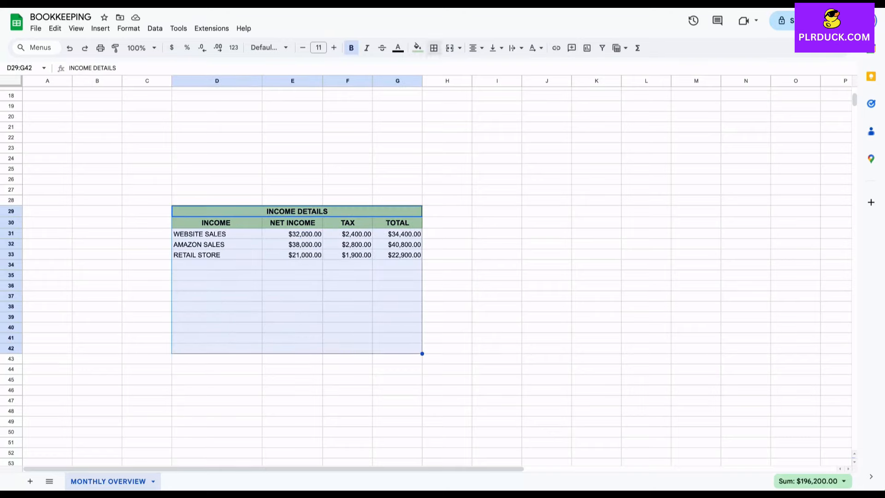
left_click(434, 48)
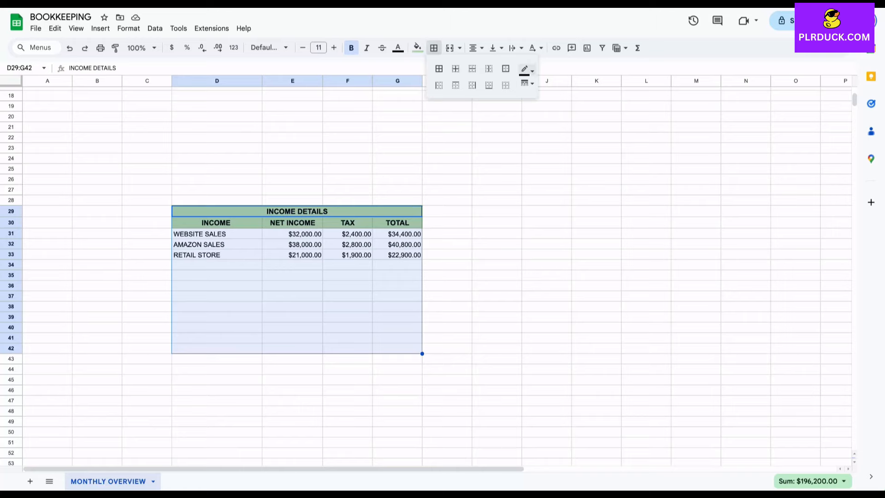
left_click(526, 70)
left_click(561, 103)
left_click(439, 69)
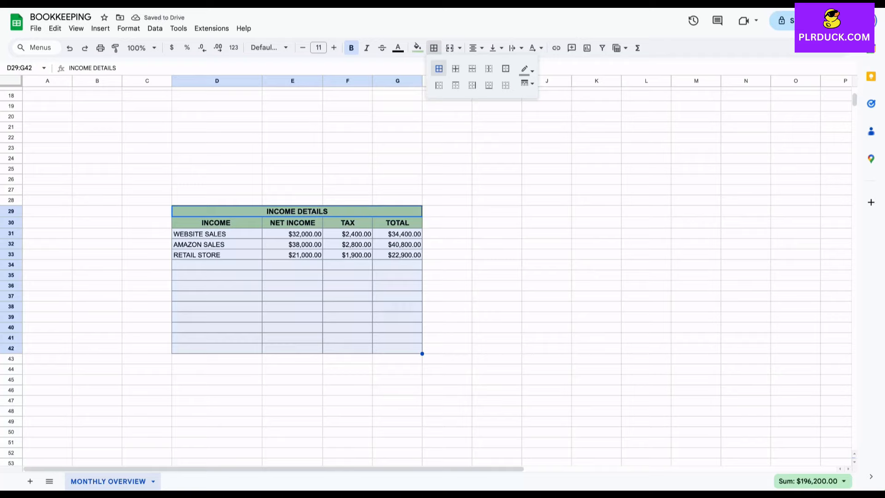
Label D42 as TOTAL and sum the net income range E31:E41 in E42.
left_click(217, 348)
type("TOT")
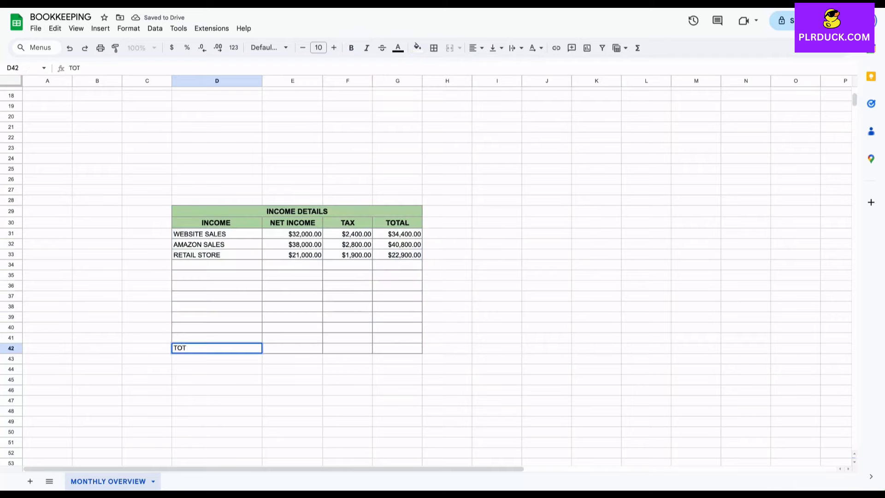
type("AL")
key("Tab")
type("=")
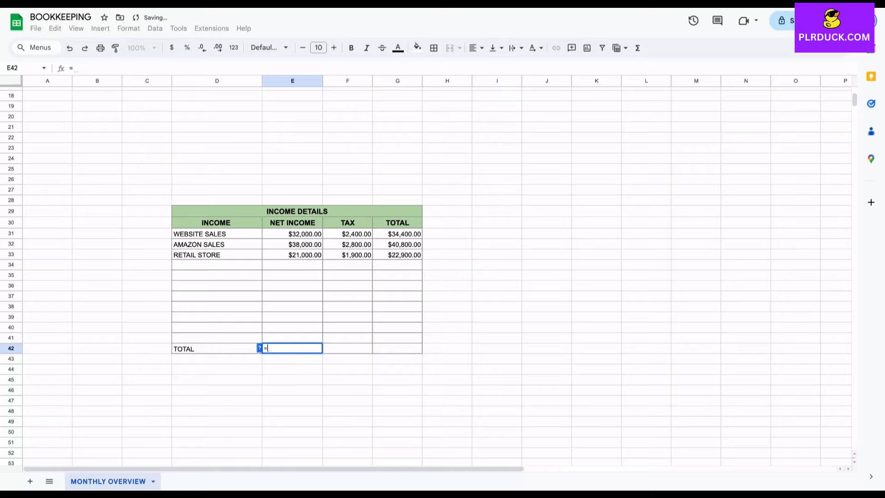
type("SUM")
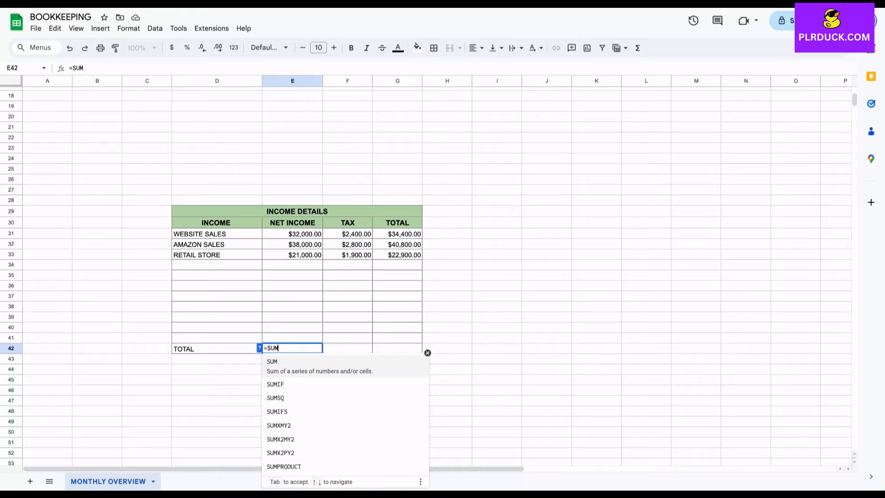
type("(")
left_click_drag(292, 234, 292, 338)
key("Return")
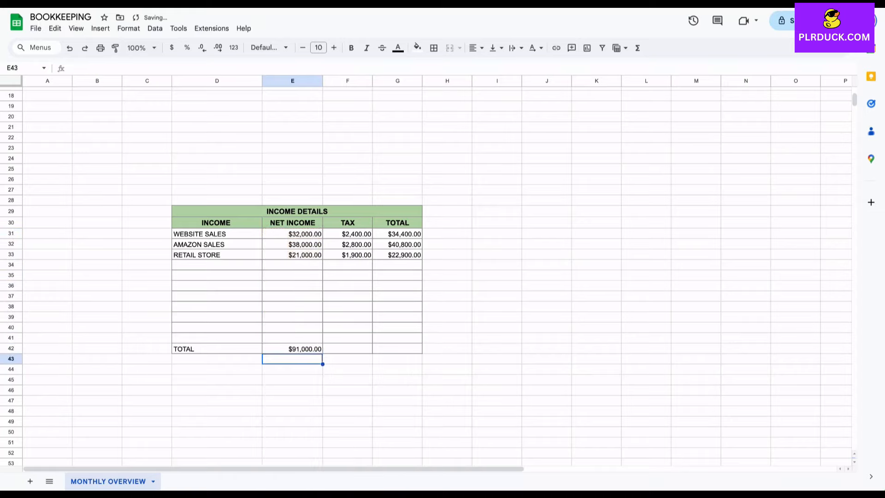
Sum the tax range F31:F41 in F42.
left_click(347, 348)
type("=SUM")
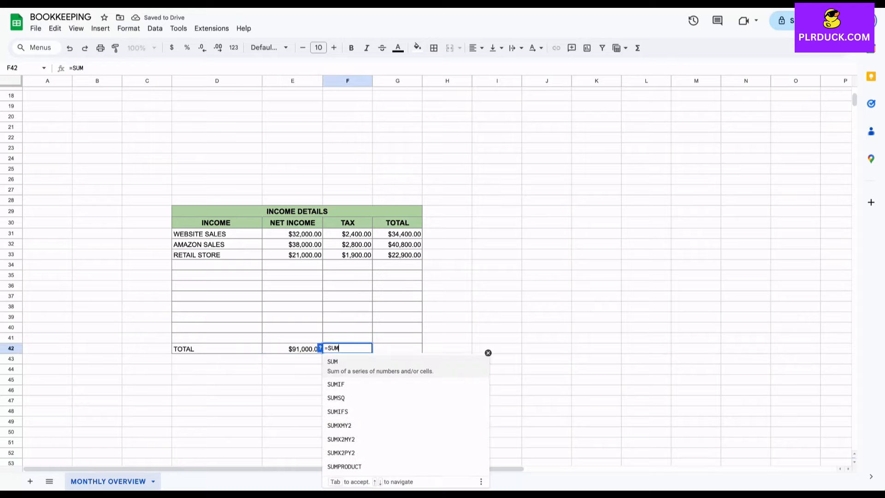
type("(")
left_click_drag(347, 234, 348, 338)
key("Return")
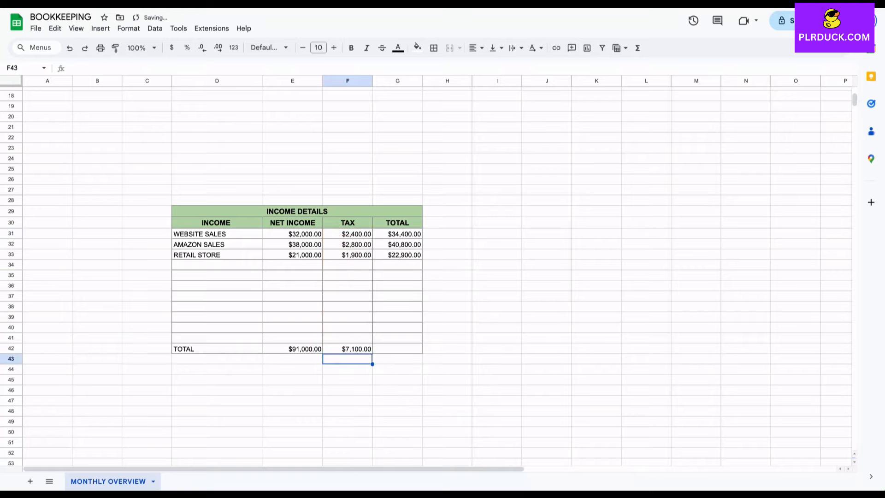
Sum the total column range G31:G41 in G42.
left_click(397, 348)
type("=SUM(")
left_click_drag(397, 234, 397, 338)
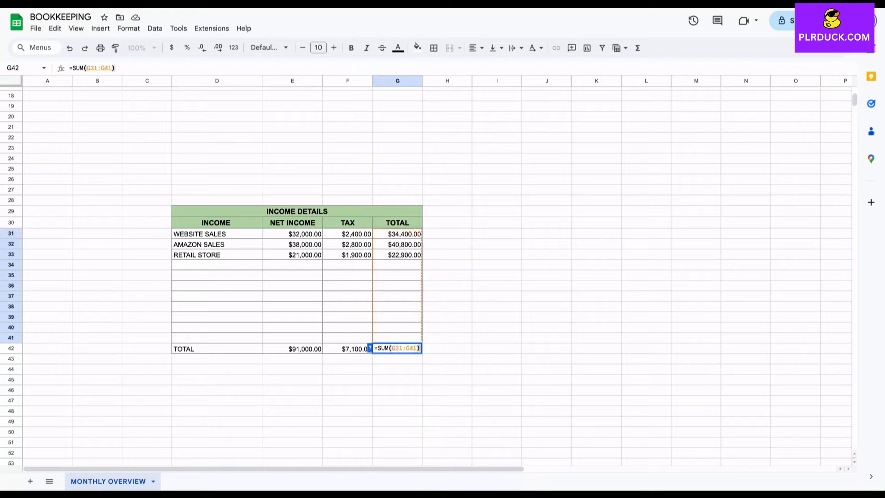
key("Return")
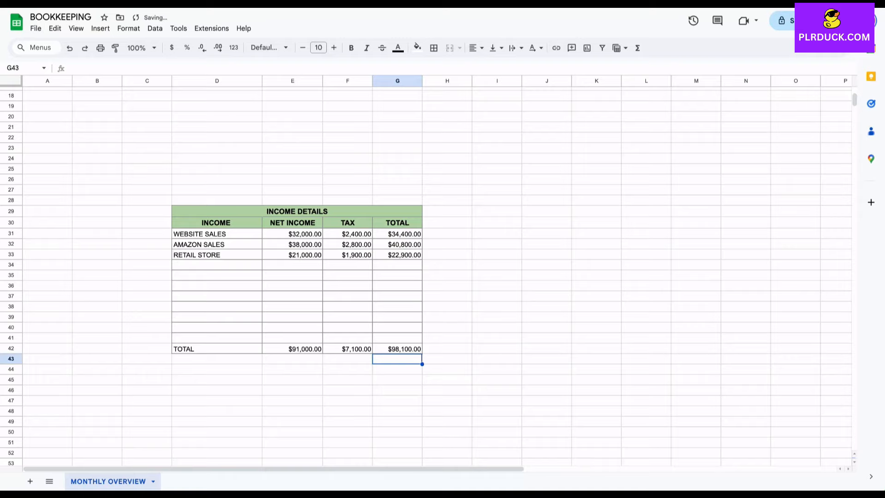
Set the total row D42:G42 to font size 11 and bold.
left_click_drag(198, 349, 397, 348)
left_click(333, 47)
left_click(351, 47)
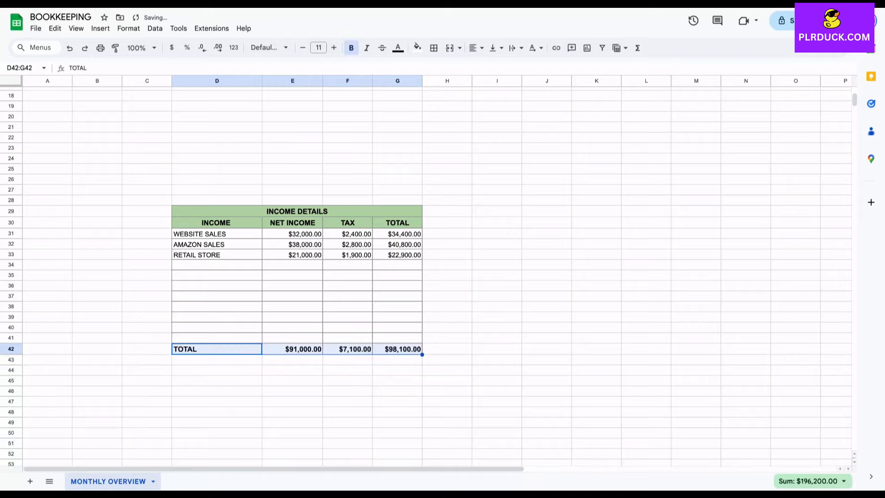
Try a light green text color on the total row and undo it.
left_click(397, 47)
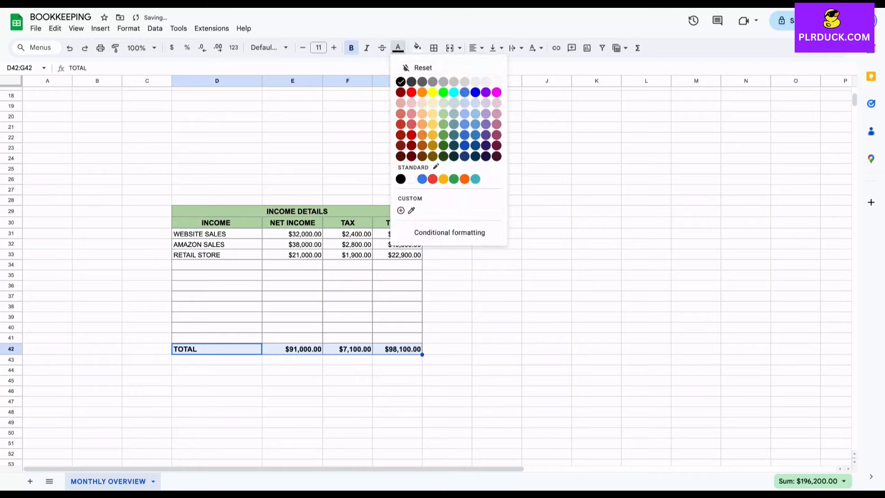
left_click(443, 113)
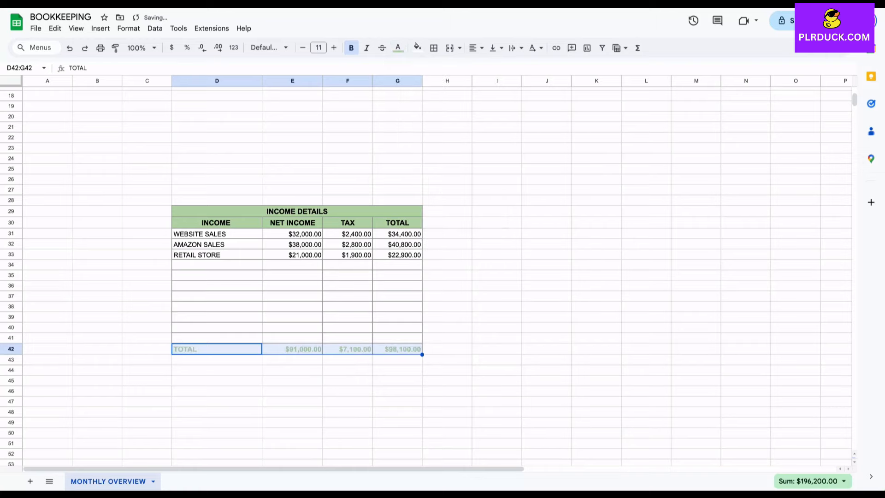
key("ctrl+z")
Fill the total row D42:G42 with the light green used in the table header.
left_click(417, 48)
left_click(462, 114)
left_click(447, 275)
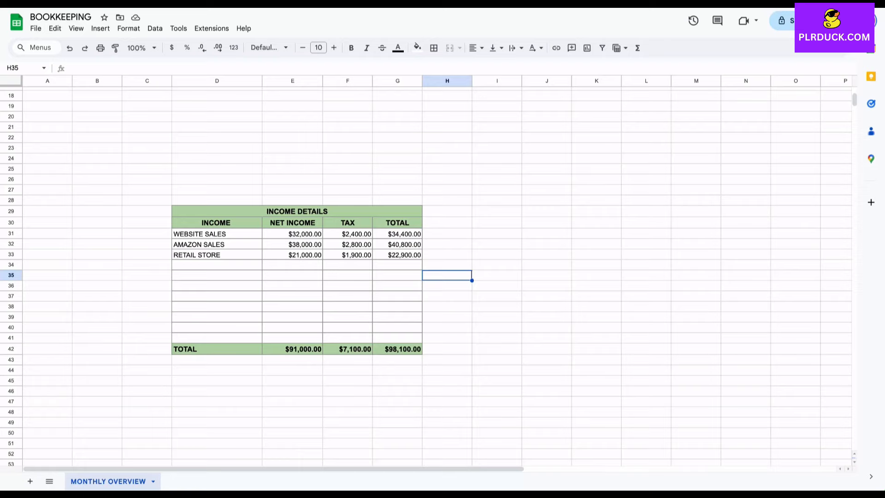
Merge cells I29:L29 beside the income table and title them EXPENSE DETAILS.
scroll(426, 273, "right", 5)
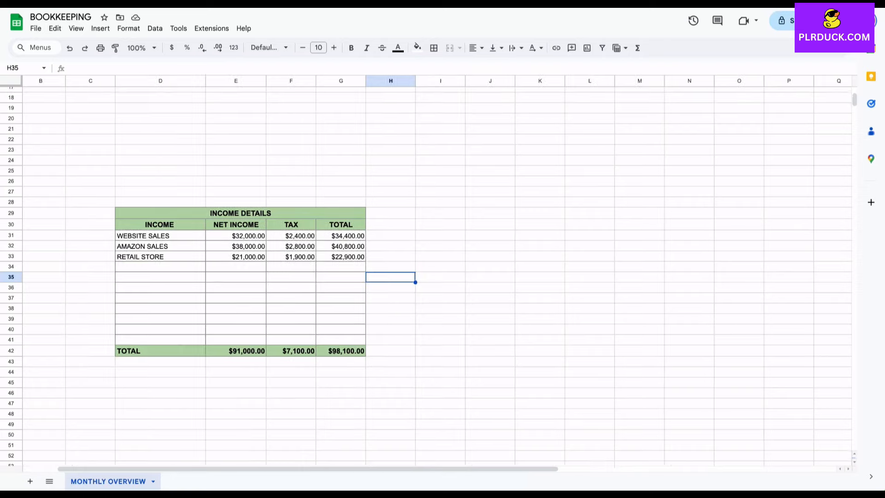
scroll(426, 273, "up", 1)
left_click_drag(376, 224, 525, 224)
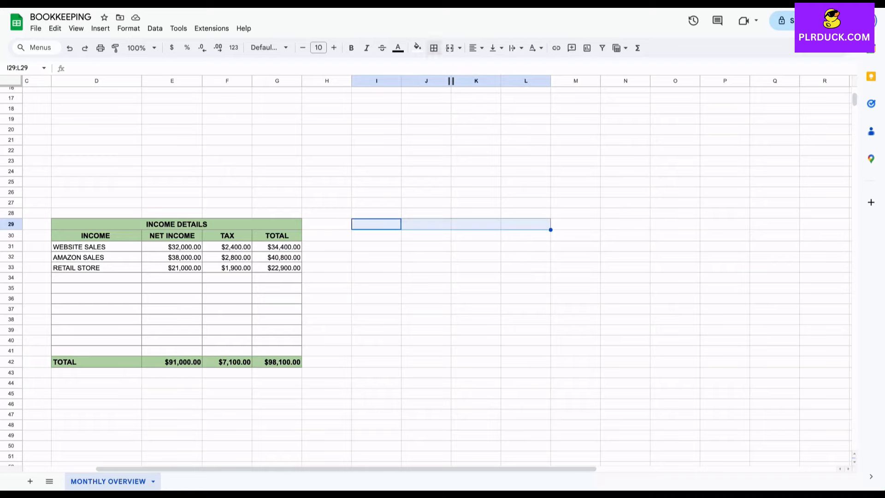
left_click(449, 48)
type("E")
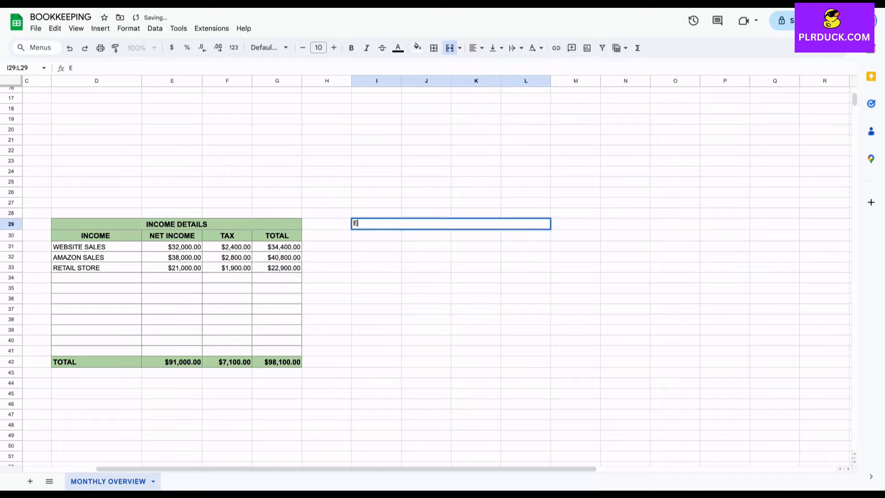
type("XPENSE DETAILS")
key("Return")
Enter the column headers EXPENSES, NET EXPENSE, TAX and TOTAL in I30:L30 under the EXPENSE DETAILS title.
type("EXPENSES")
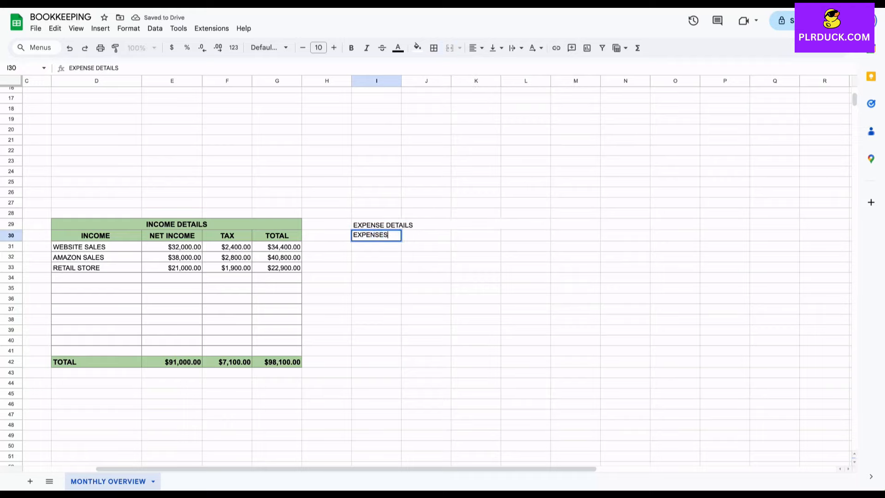
key("Tab")
type("NET EXPENSE")
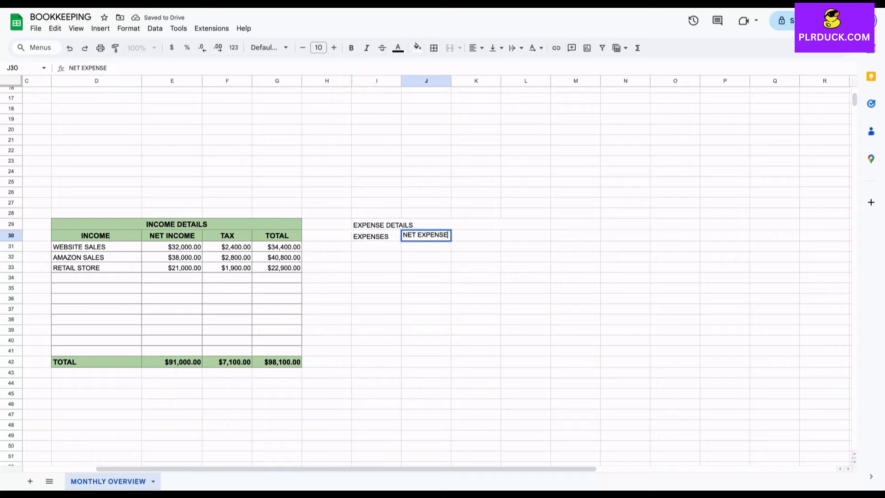
key("Tab")
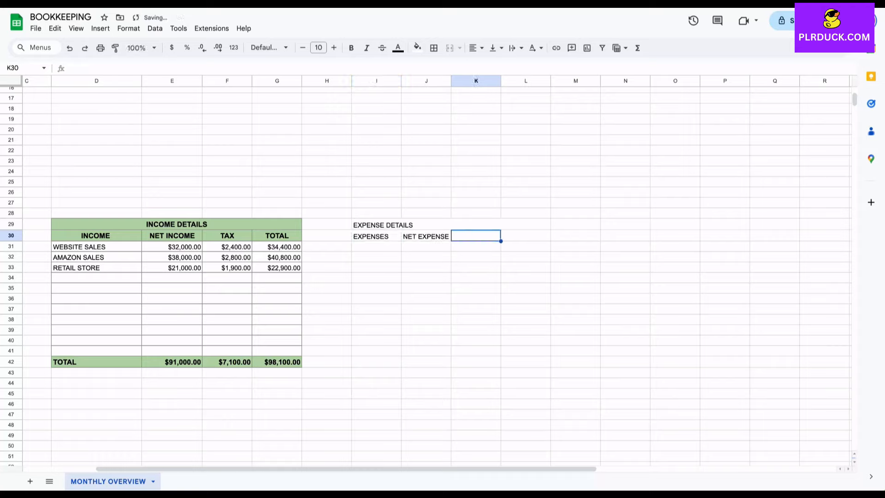
type("TAX")
key("Tab")
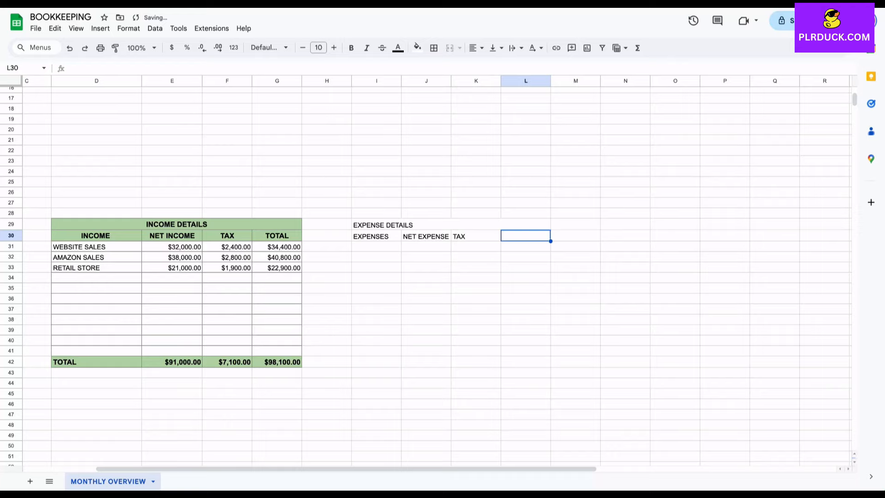
type("TOTAL")
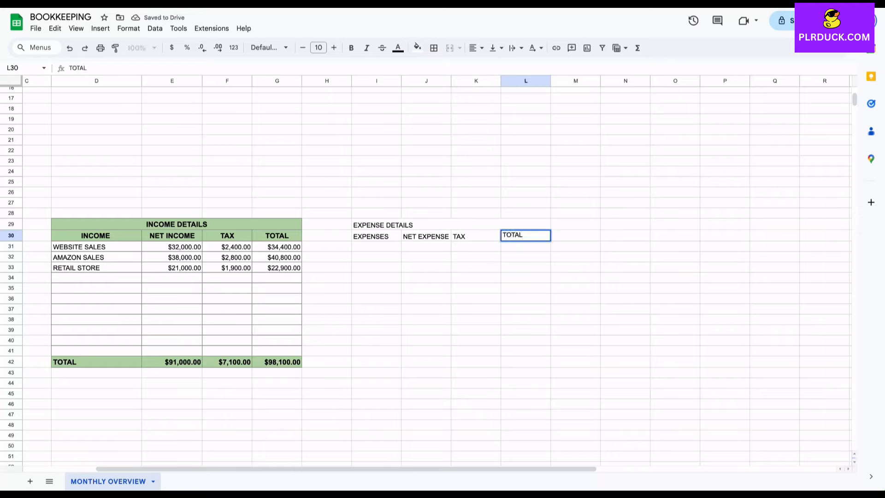
Format the expense title and headers in I29:L30 as size 11, bold and centered, with a light red fill.
left_click_drag(426, 225, 428, 236)
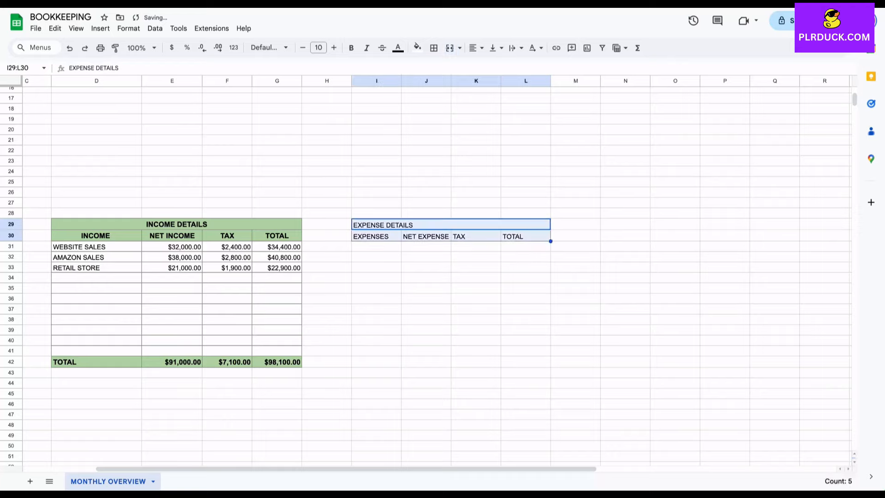
left_click(334, 48)
left_click(351, 47)
left_click(476, 47)
left_click(494, 68)
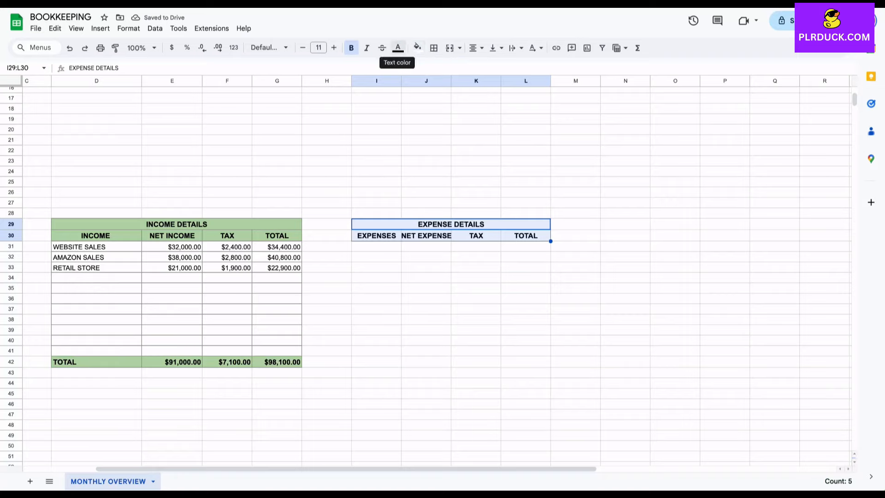
left_click(416, 47)
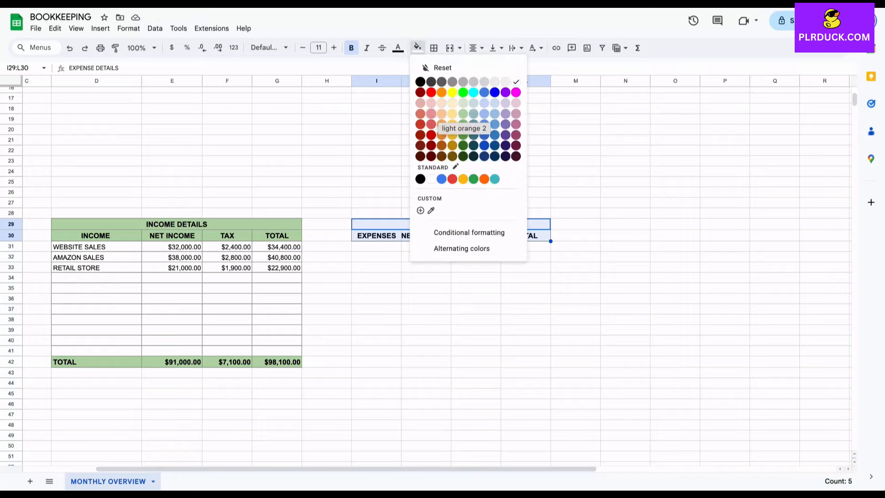
left_click(430, 113)
Widen columns I and J to give the expense names and the NET EXPENSE header more room.
left_click_drag(401, 81, 446, 92)
left_click_drag(496, 81, 510, 82)
left_click(399, 277)
Add a MATERIAL COST row in row 31 with a net expense of 7800 and tax of 780.
left_click(399, 247)
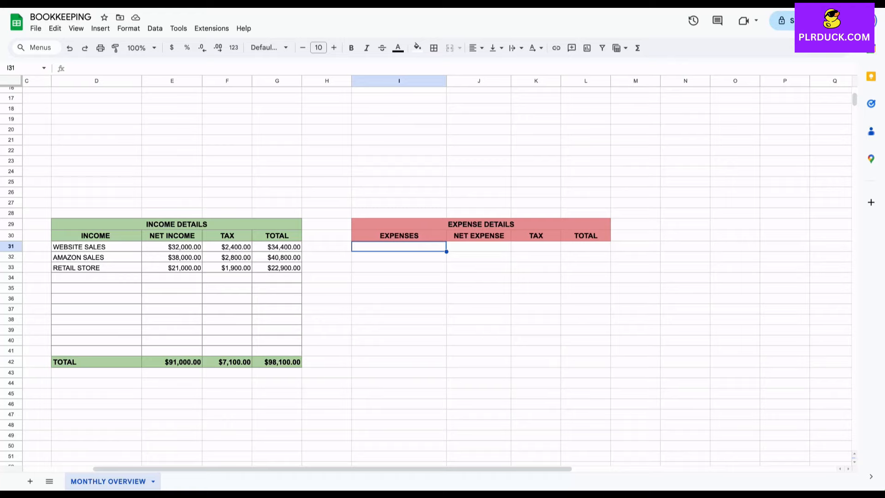
type("MATR")
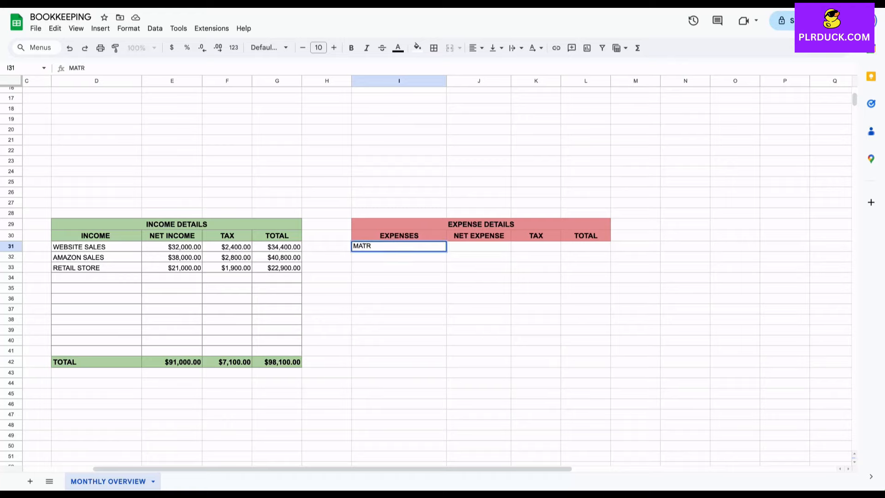
key("BackSpace")
type("ERIAL COST")
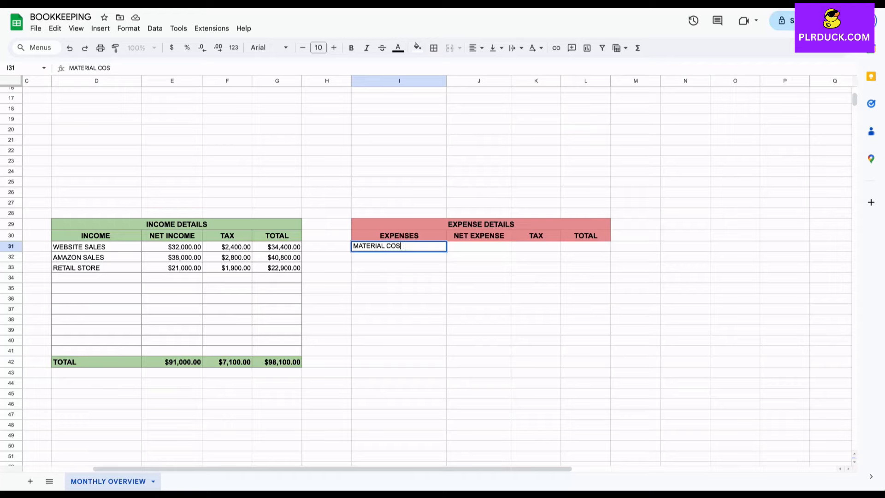
key("Tab")
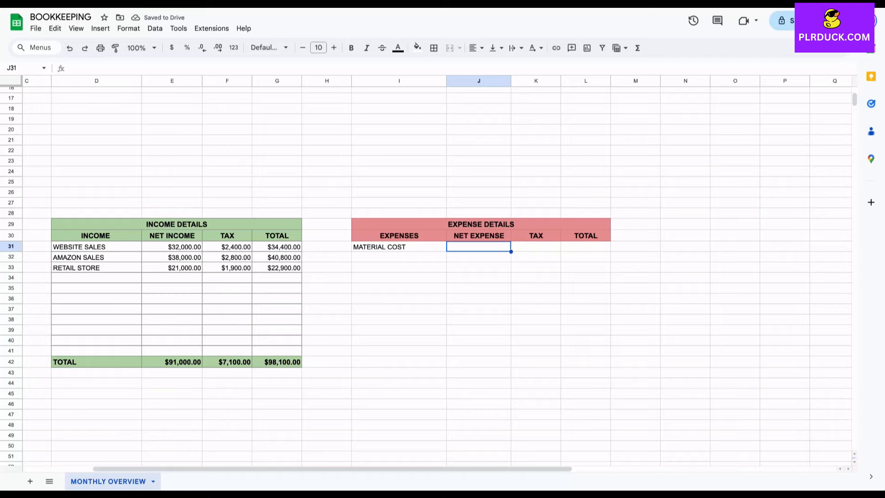
type("7800")
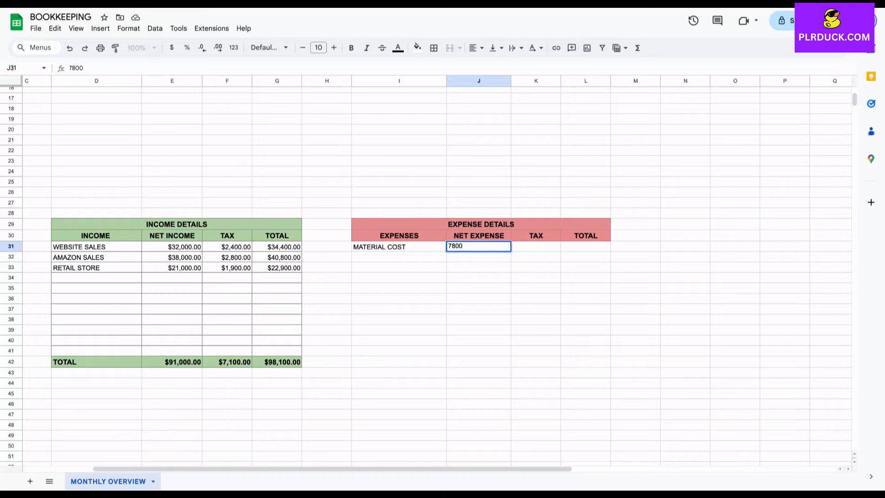
key("Tab")
type("780")
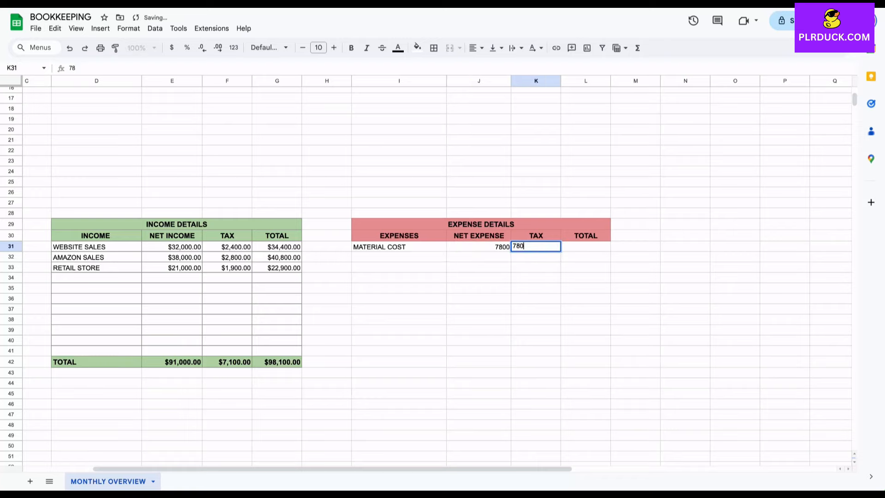
key("Tab")
key("Return")
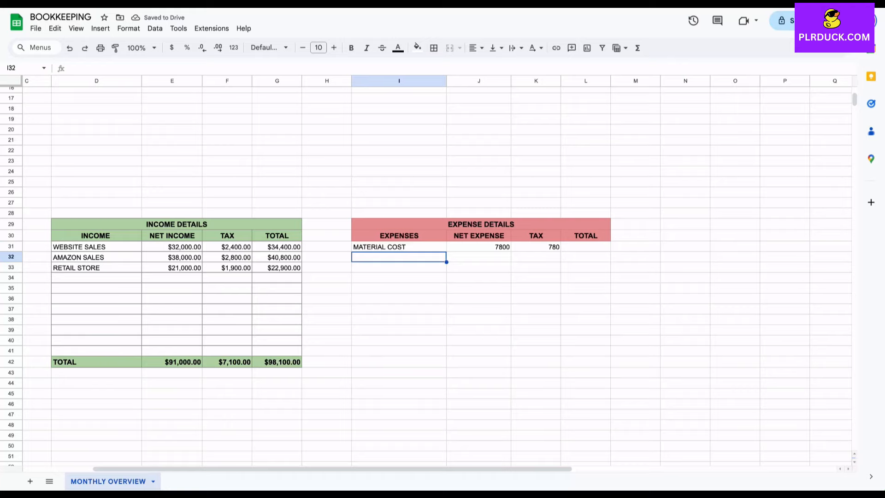
Add a PACKAGING row in row 32 with a net expense of 2100 and tax of 140.
type("PAC")
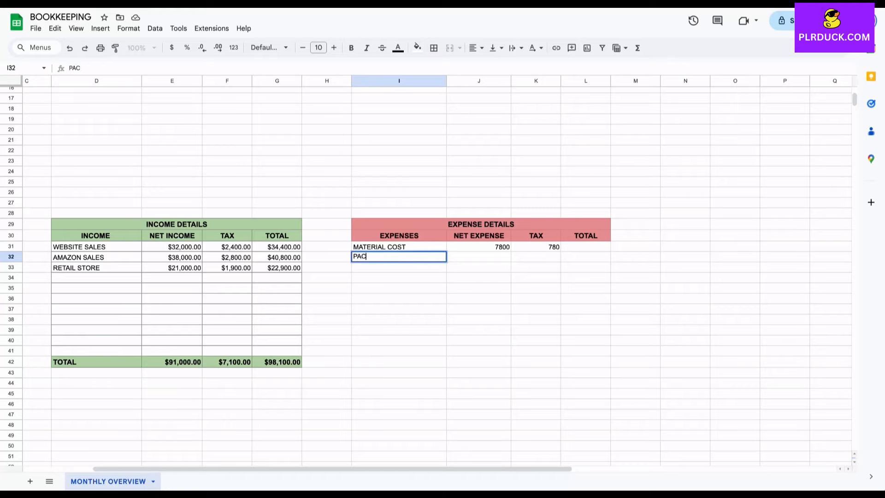
type("KAGING")
key("Tab")
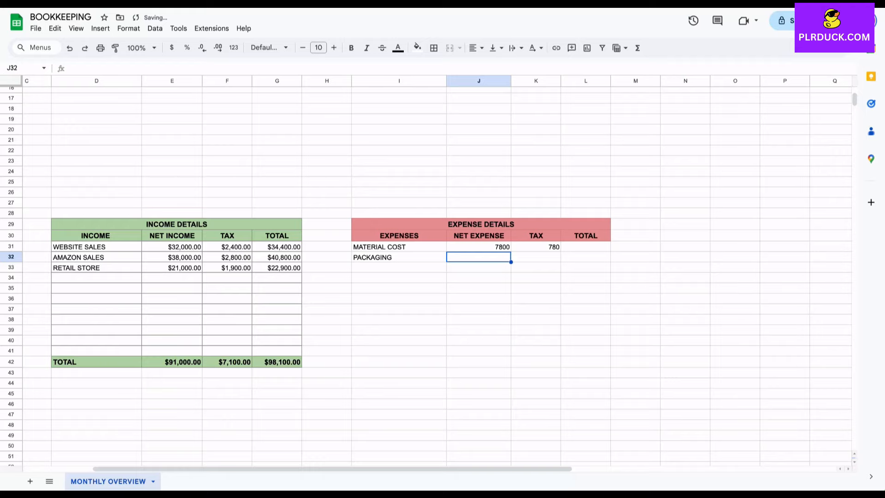
type("2100")
key("Tab")
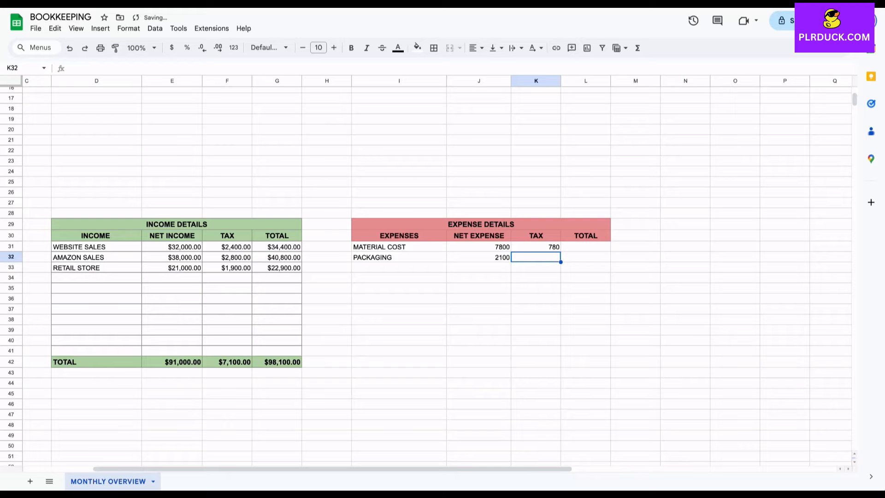
type("140")
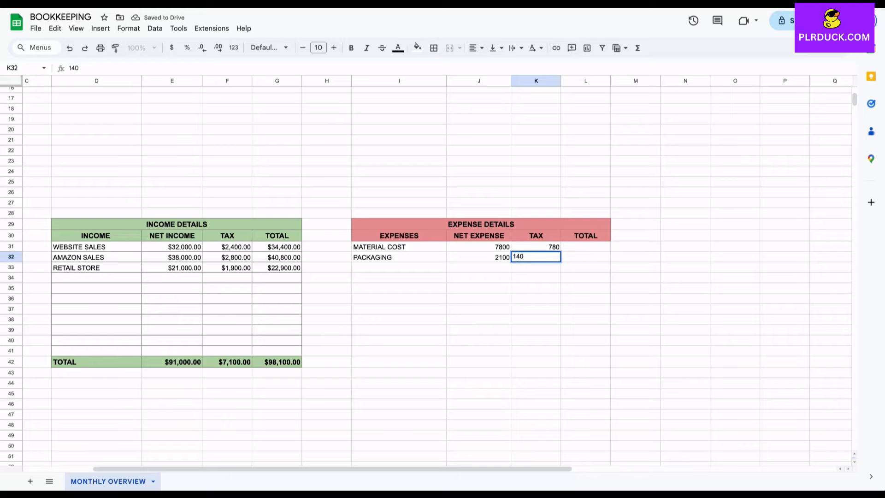
key("Down")
key("Left")
key("Left")
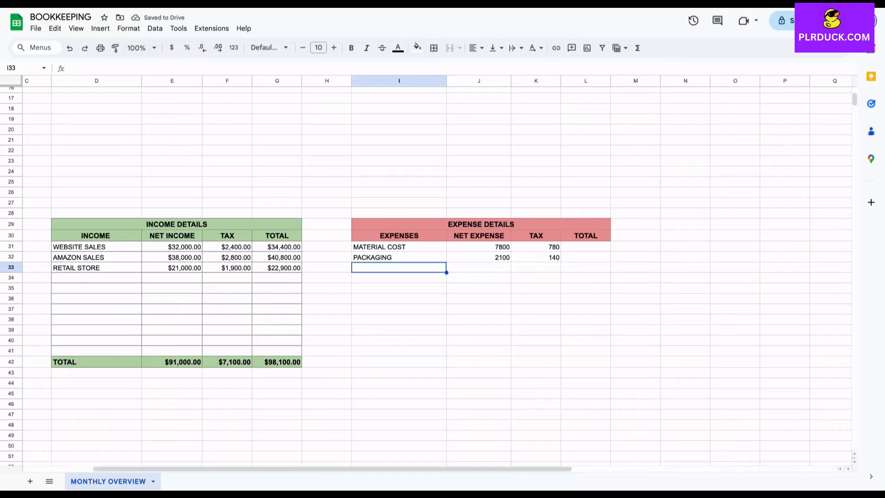
Add a SHIPPING row in row 33 with a net expense of 800 and tax of 40.
type("SHIPPING")
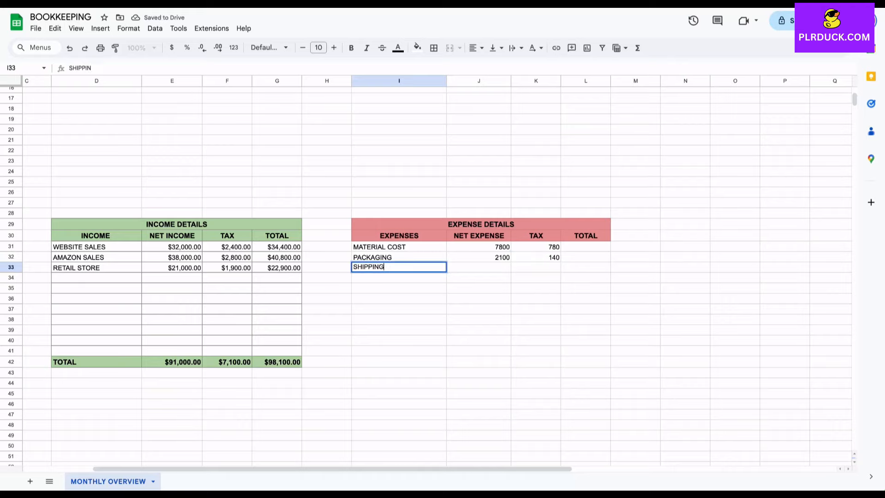
key("Tab")
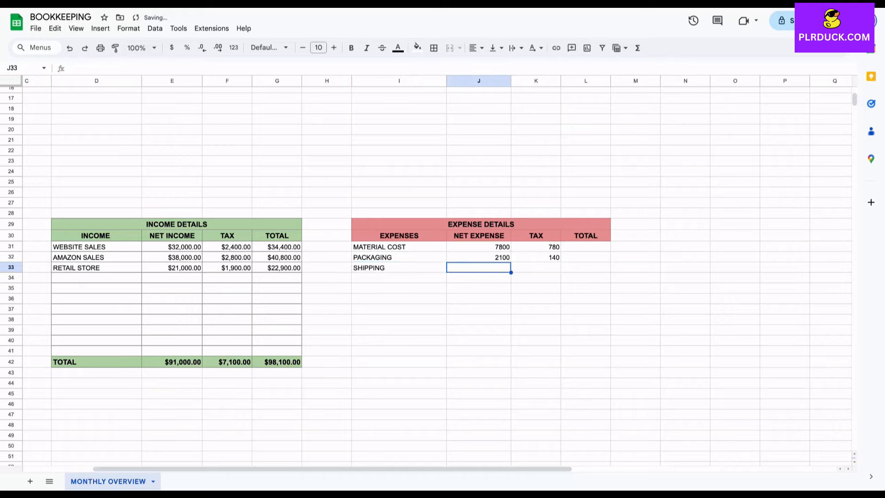
type("800")
key("Tab")
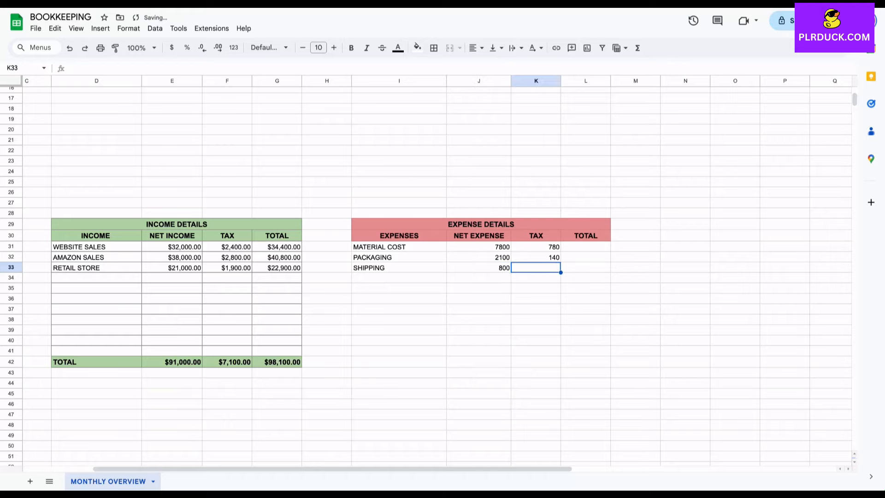
type("40")
key("Left")
key("Left")
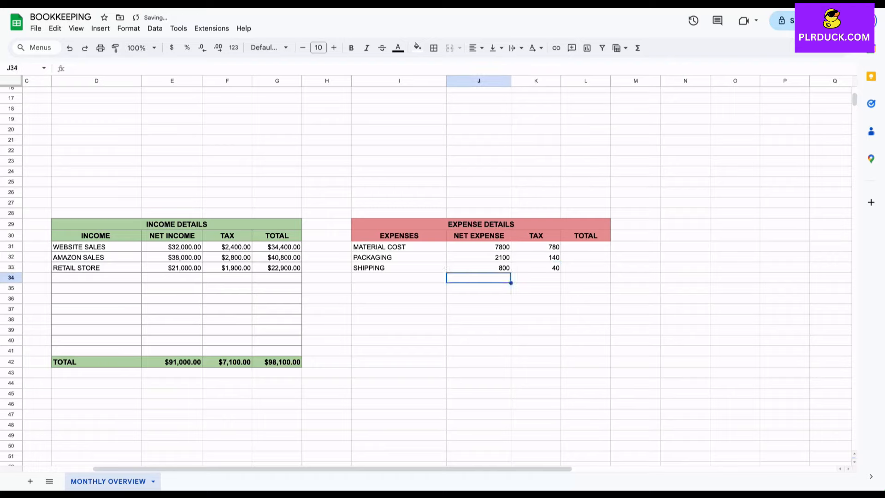
Add a LABOUR row in row 34 with a net expense of 12400 and tax of 1800.
type("LABOUR")
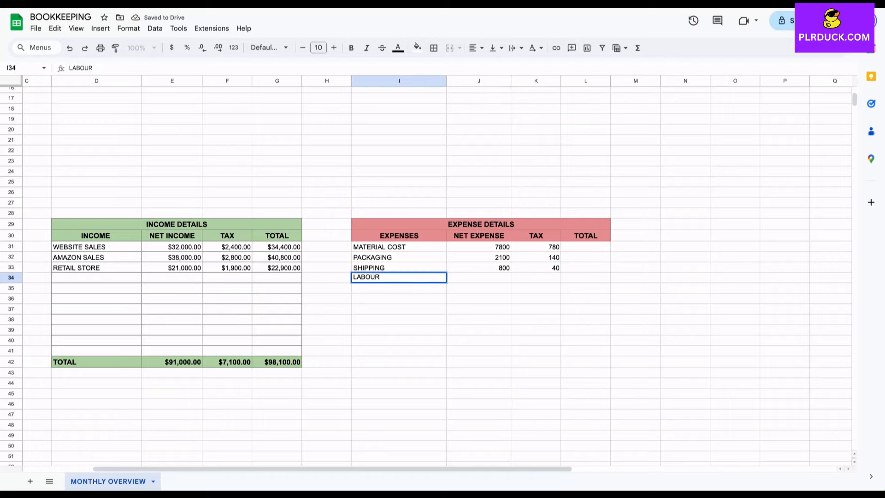
key("Tab")
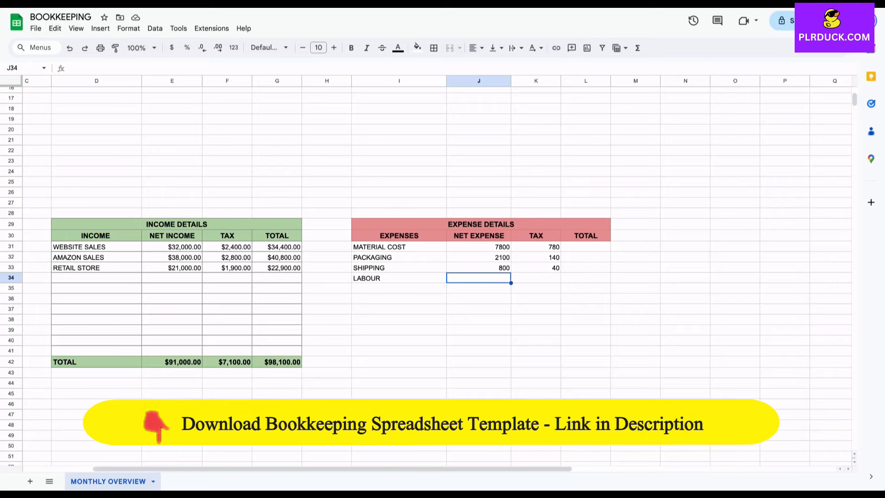
type("10")
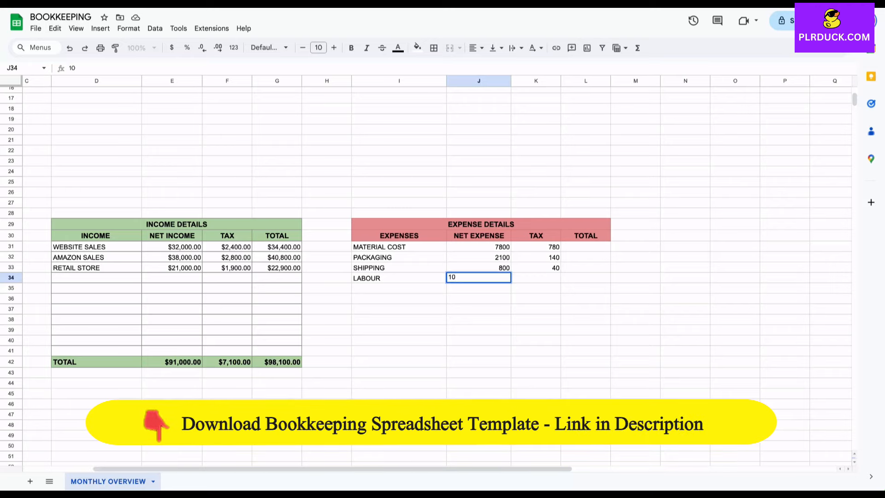
type("240")
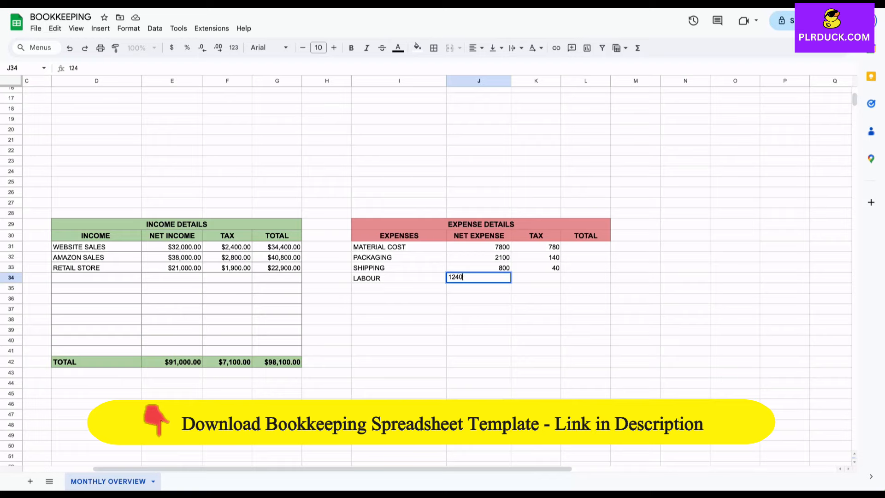
type("0")
key("Tab")
type("1")
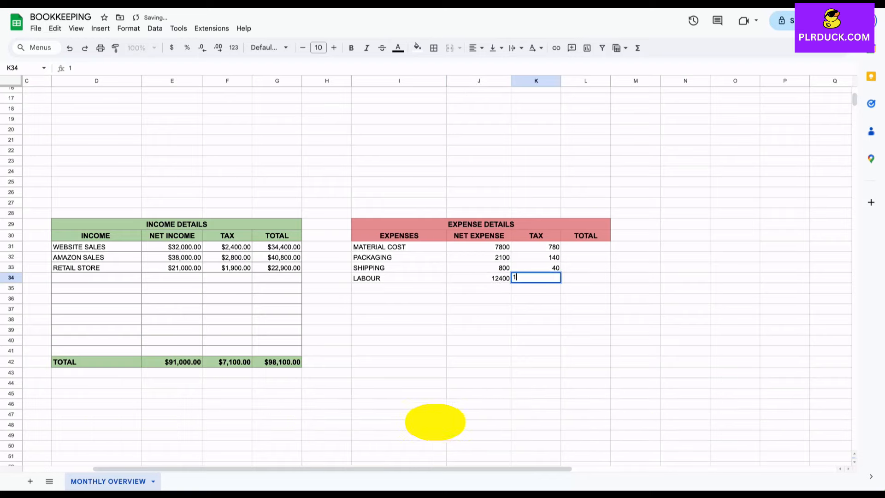
type("800")
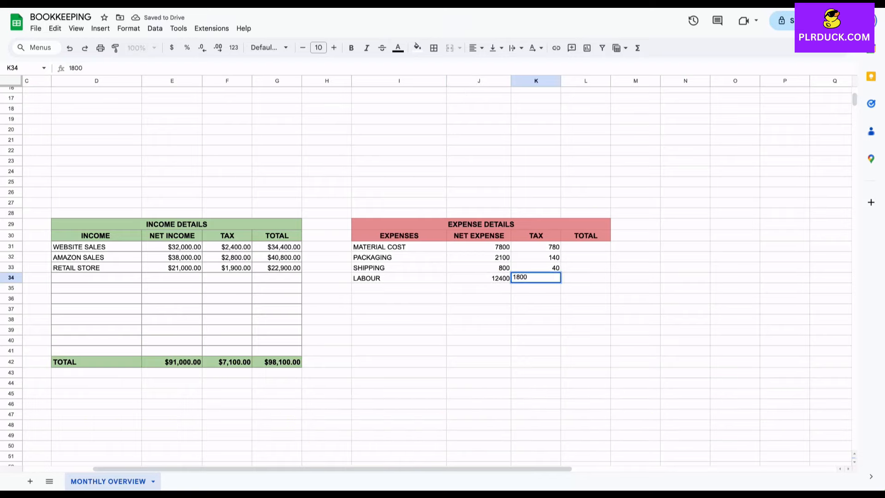
key("Return")
key("Left")
key("Left")
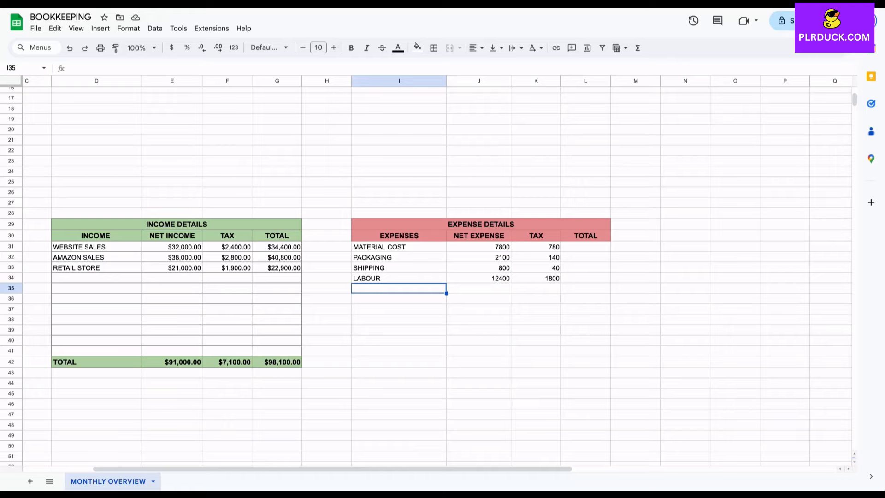
Add a RENTAL row in row 35 with a net expense of 2100 and tax of 200.
type("RENTAL")
key("Tab")
type("2100")
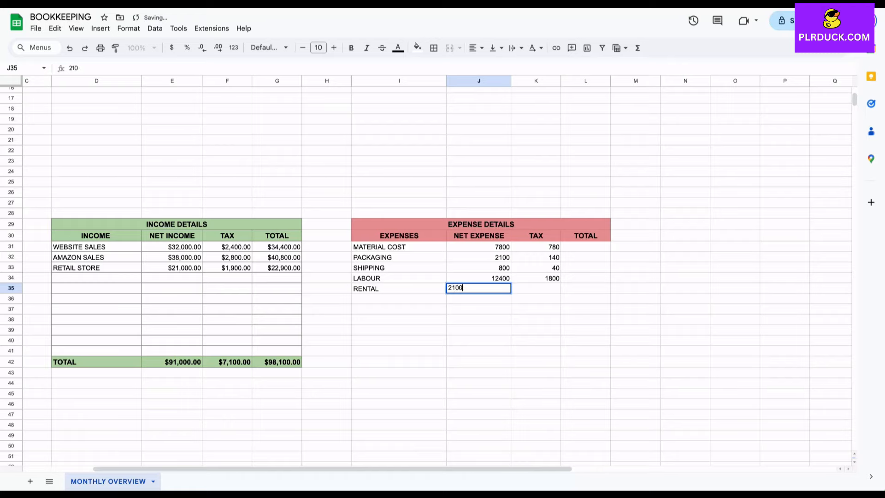
key("Tab")
type("2")
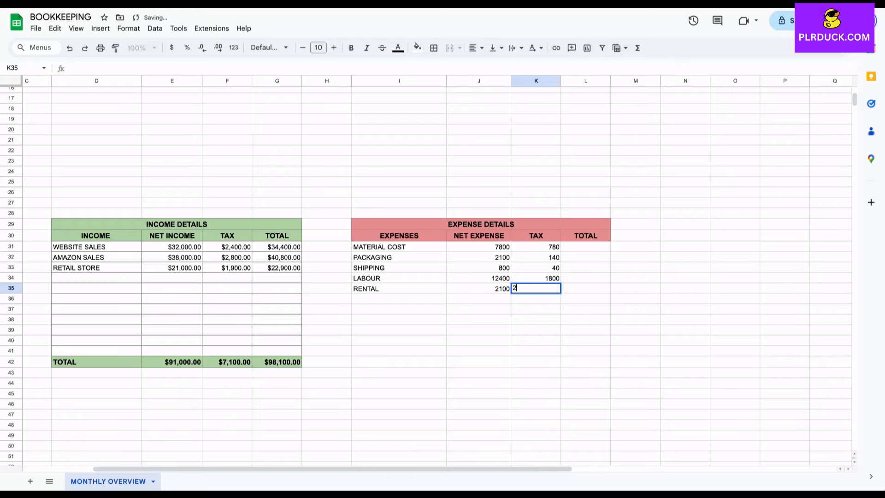
type("00")
key("Return")
key("Left")
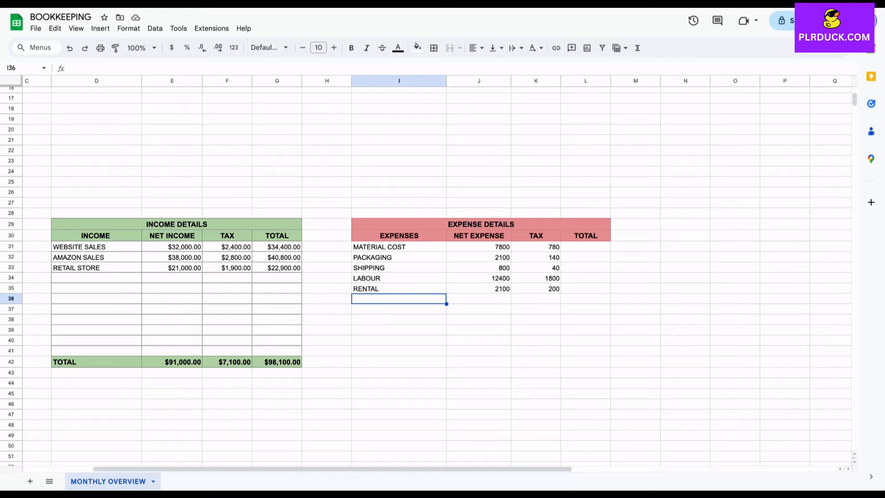
Add a BILLS row in row 36 with a net expense of 230 and tax of 18.
type("BILLS")
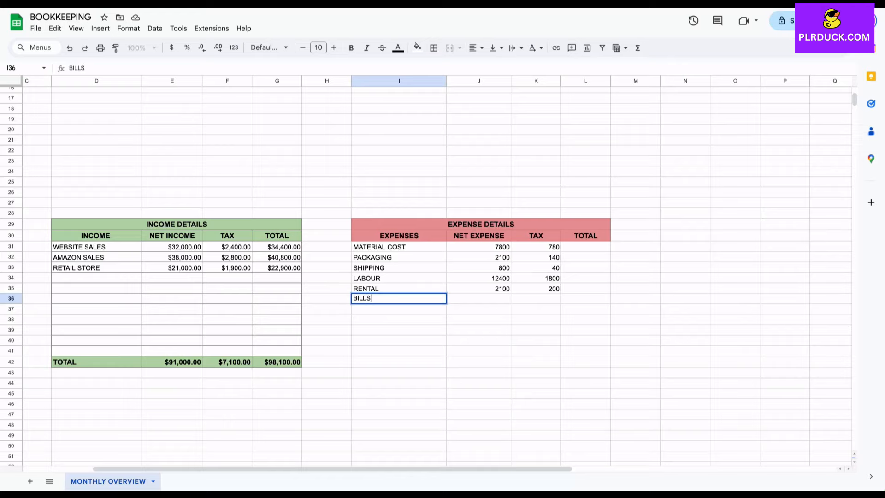
key("Tab")
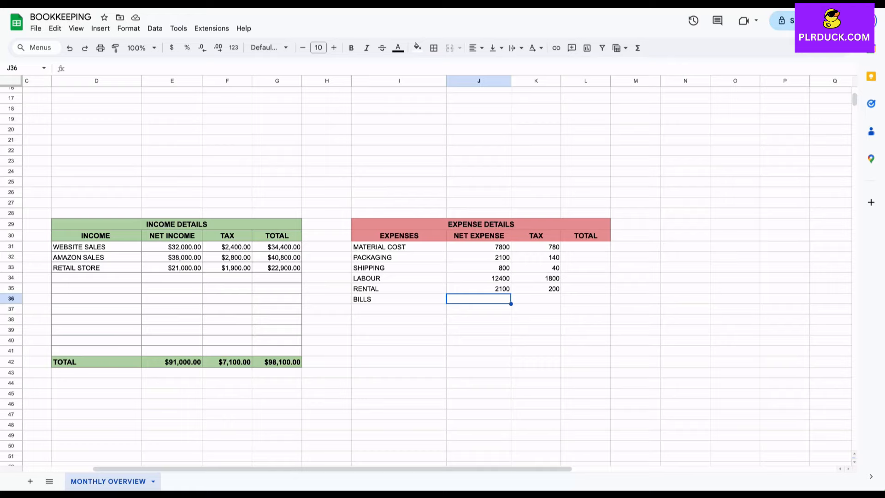
type("230")
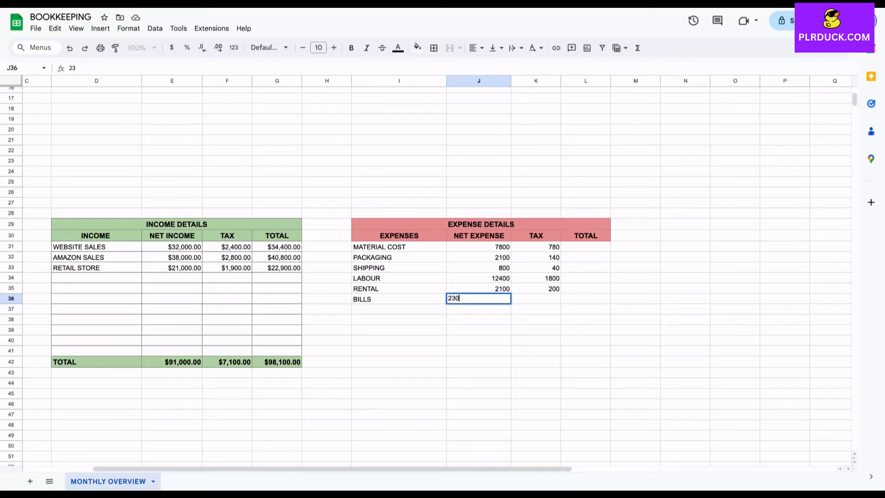
key("Tab")
type("18")
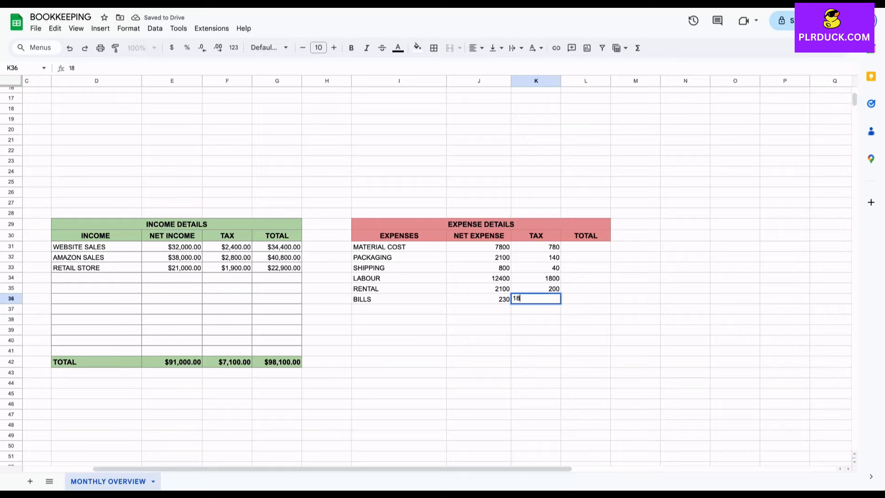
key("Return")
key("Right")
key("Up")
key("Left")
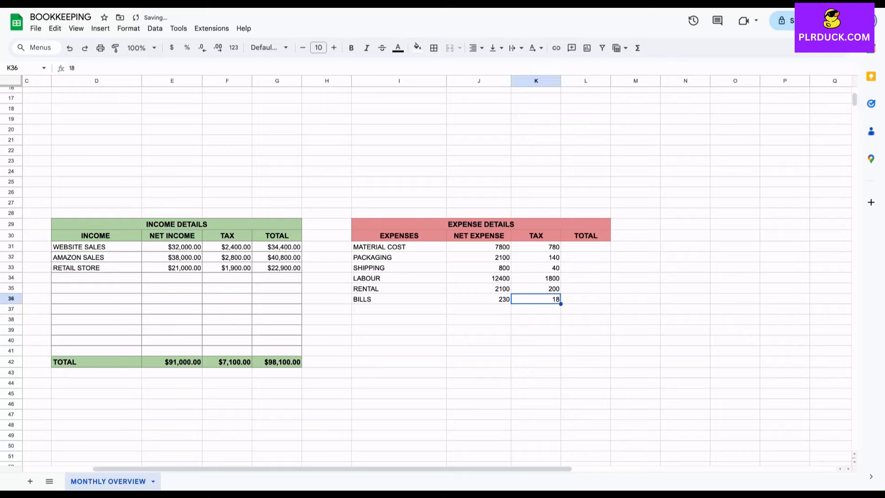
Format the expense amounts in J31:K36 as currency and fill L31:L36 with each row's net expense plus tax.
left_click_drag(479, 247, 537, 299)
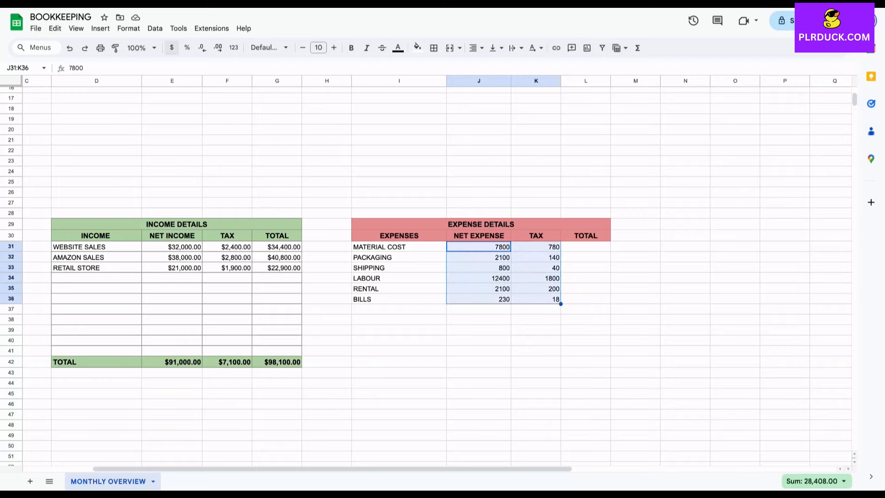
left_click(171, 47)
left_click(585, 246)
type("=")
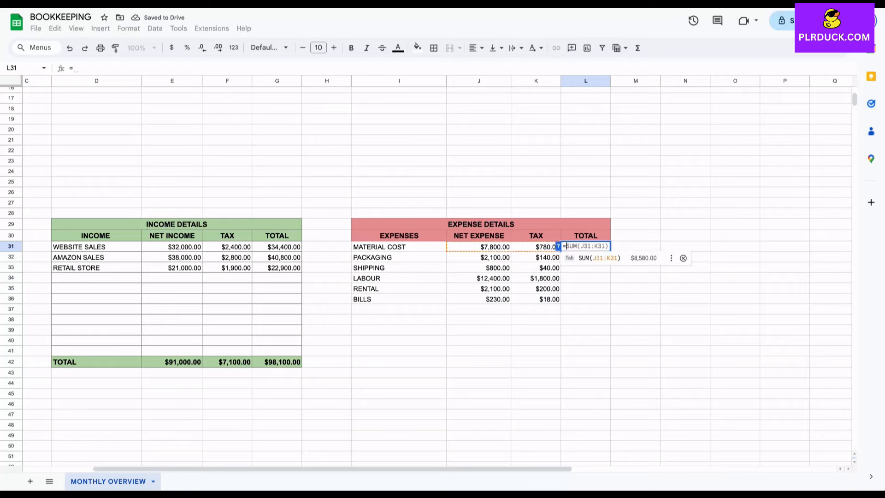
left_click(479, 247)
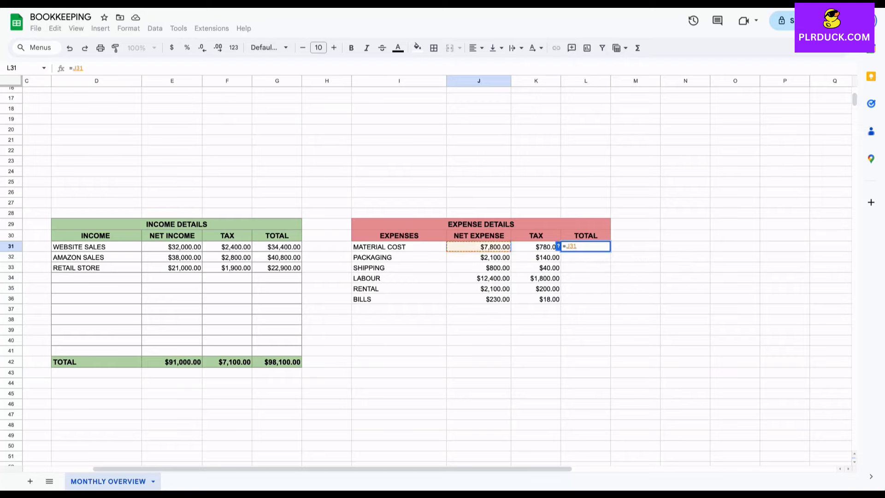
type("+")
left_click(535, 247)
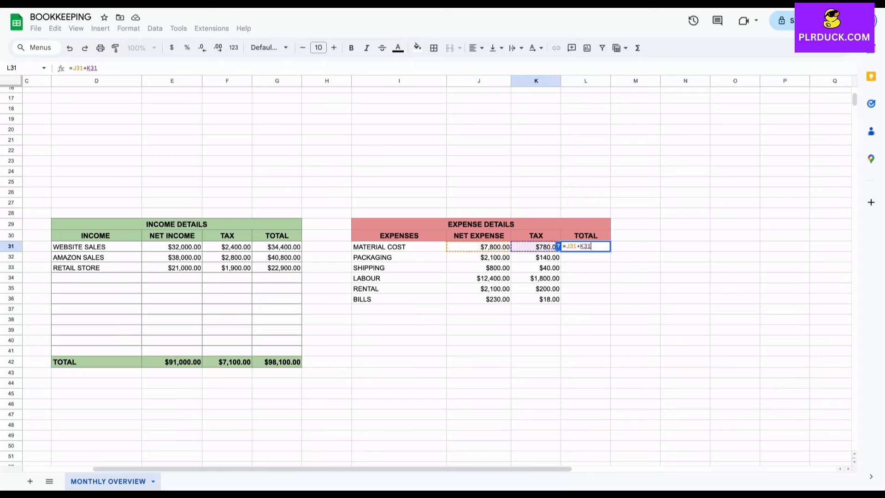
key("Return")
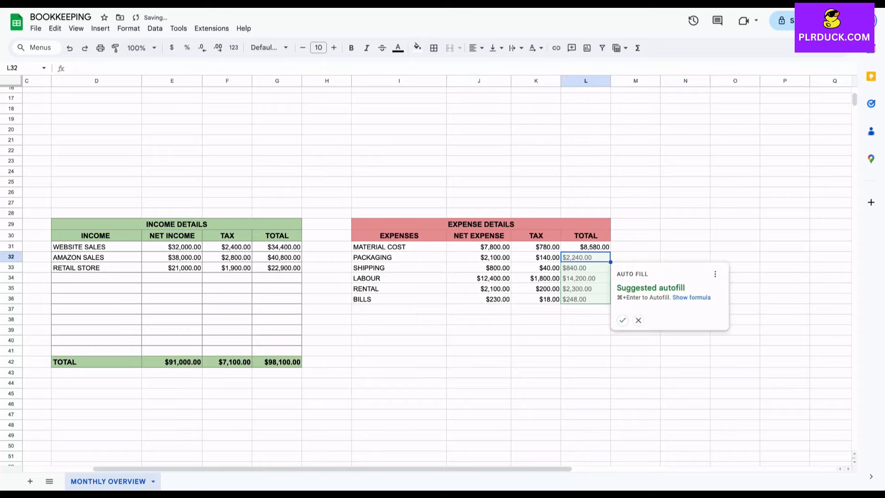
key("super+Return")
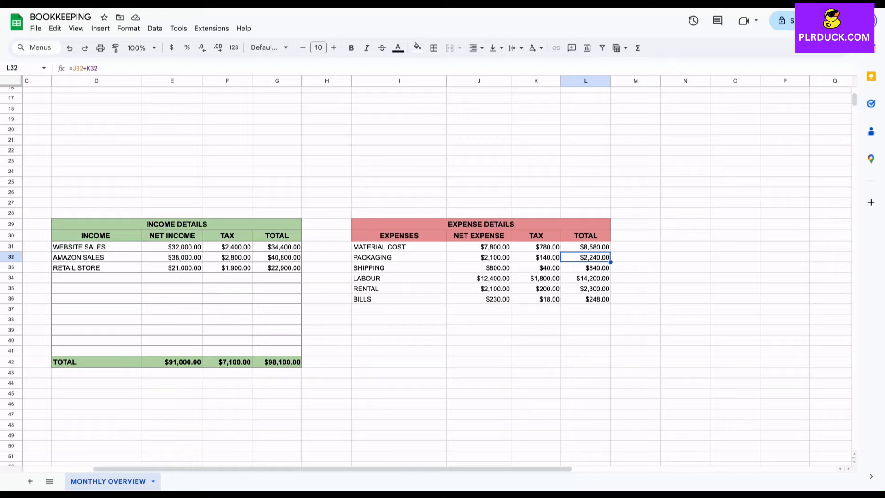
Apply all borders to the expense details table in I29:L42.
left_click(398, 361)
left_click_drag(414, 224, 585, 362)
left_click(433, 47)
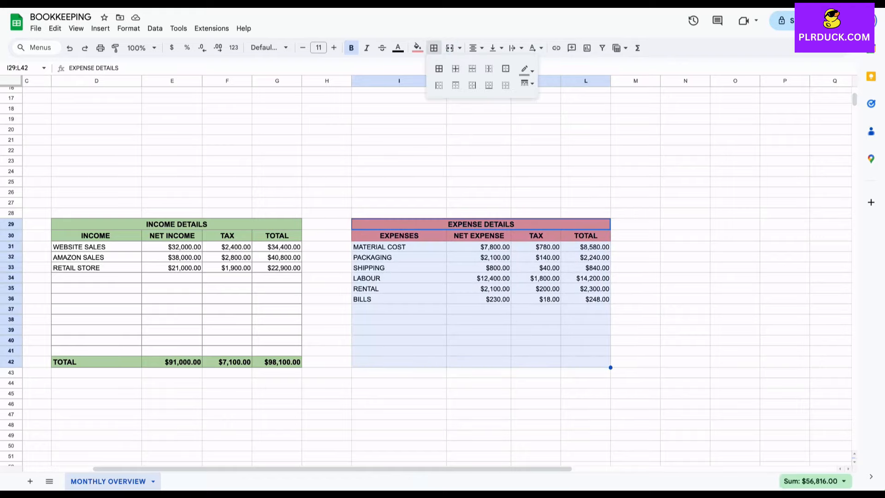
left_click(438, 68)
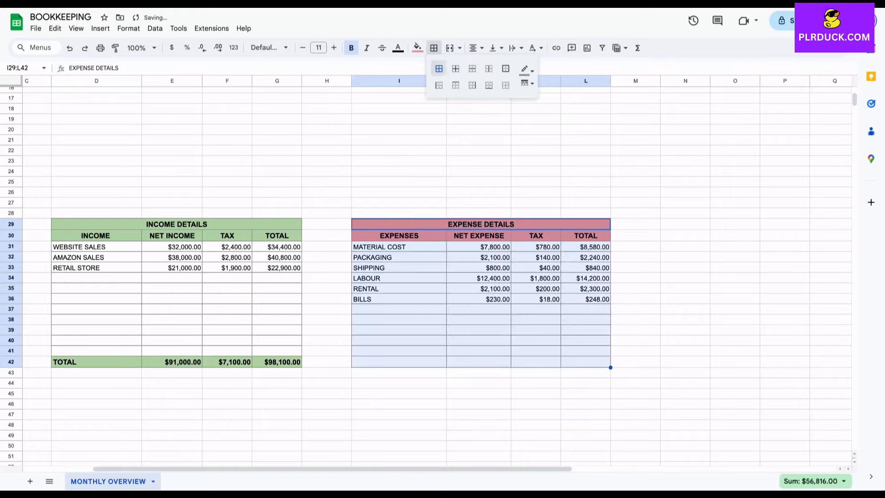
Label cell I42 TOTAL and add a SUM formula in J42 for the net expense entries starting at J31.
left_click(399, 361)
type("TOTAL")
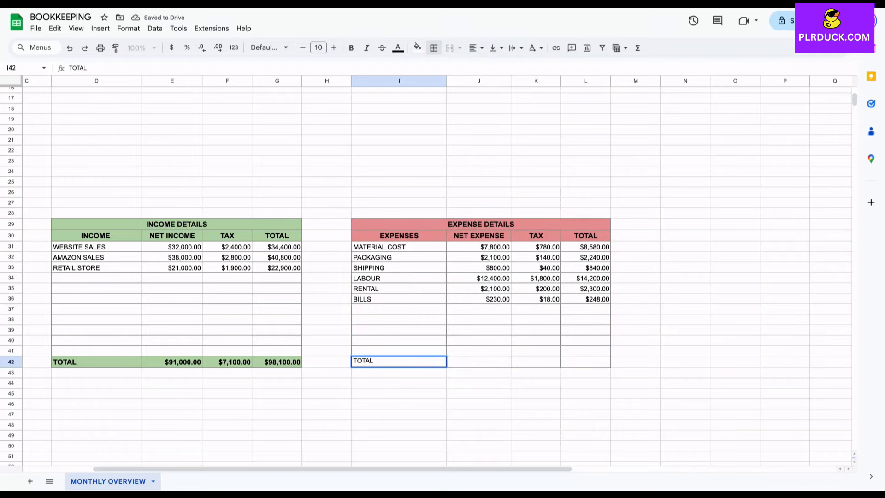
key("Tab")
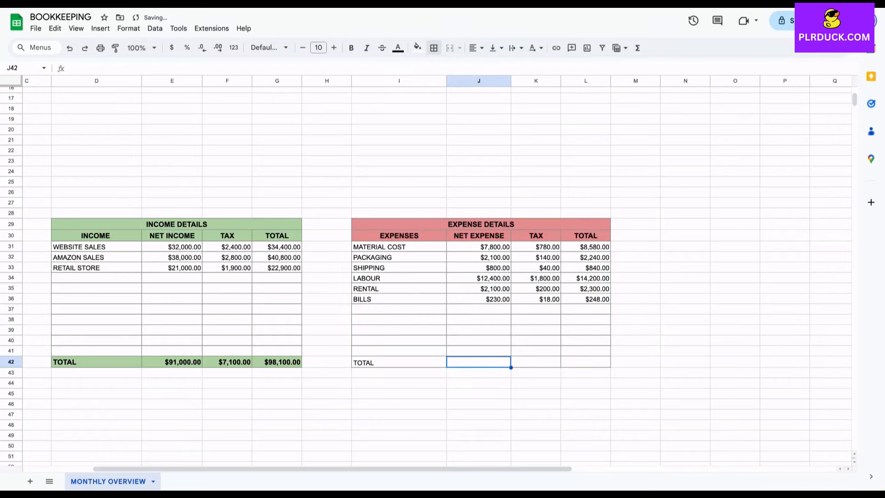
type("=")
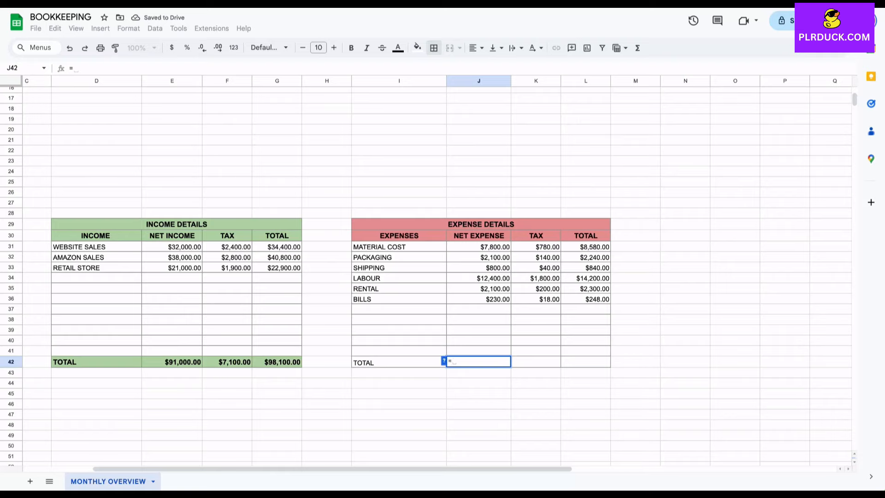
type("SUM(")
left_click(478, 246)
key("shift+Down")
key("shift+Down")
key("shift+Down")
key("shift+Down")
key("shift+Down")
key("shift+Down")
key("shift+Down")
key("shift+Down")
key("shift+Down")
key("shift+Down")
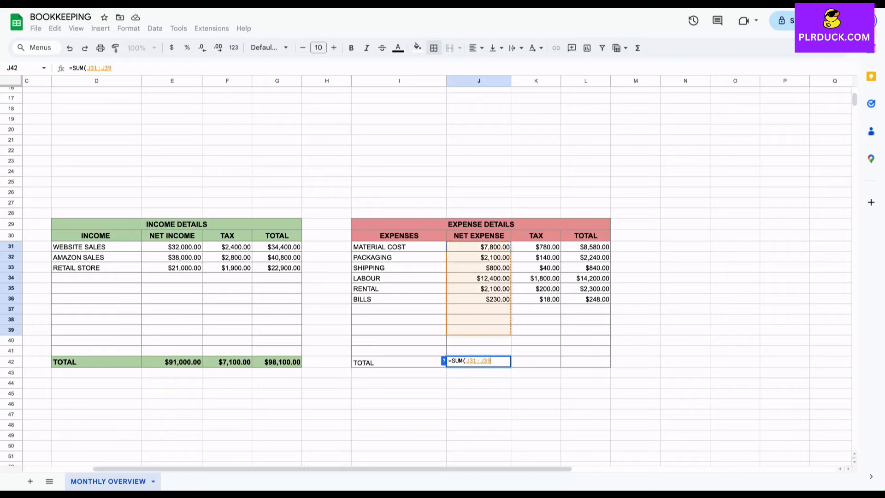
type(")")
key("Return")
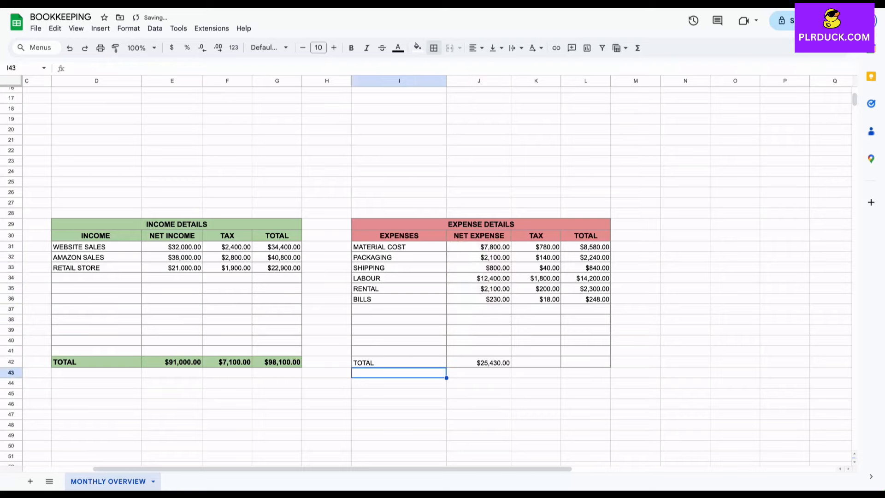
Total the expense table's TAX column in K42 with a SUM of K31:K41.
left_click(535, 362)
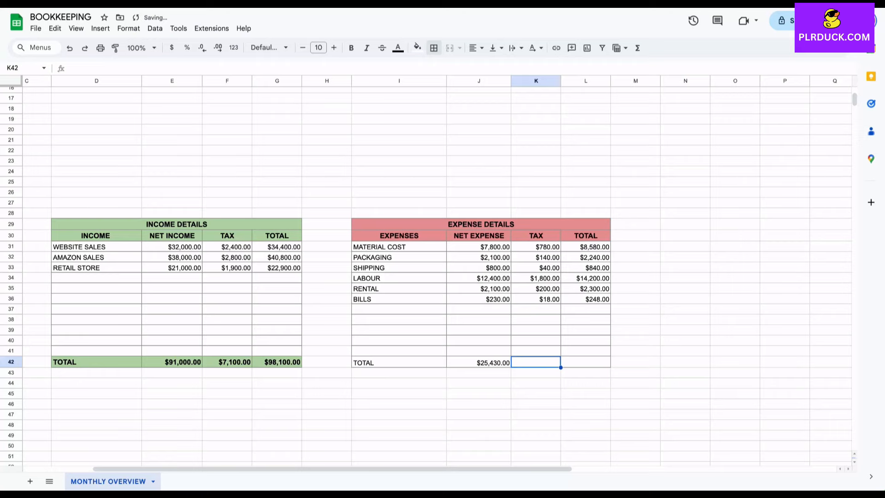
type("=SUM")
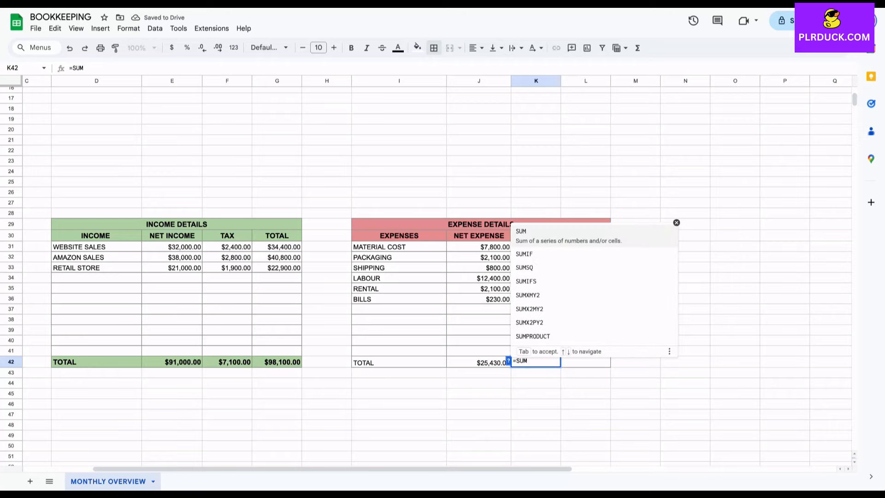
type("(")
left_click_drag(536, 246, 535, 350)
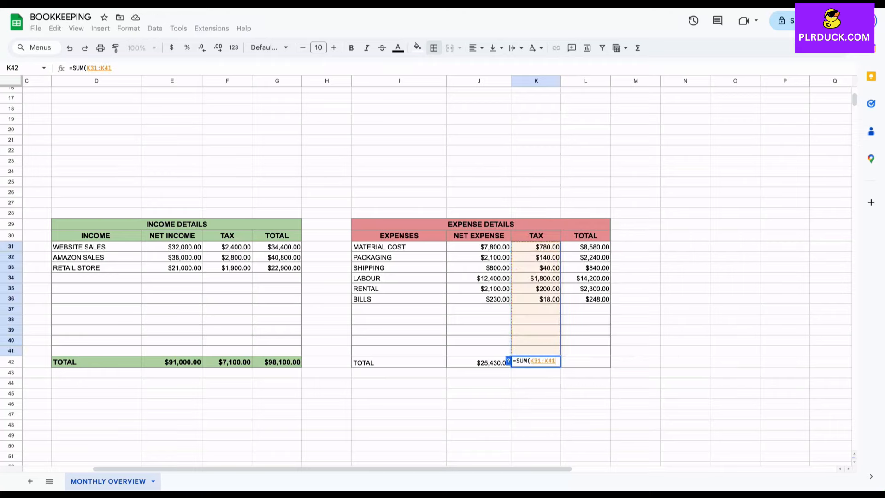
key("Return")
Sum the expense table's TOTAL column L31:L41 in cell L42.
left_click(585, 362)
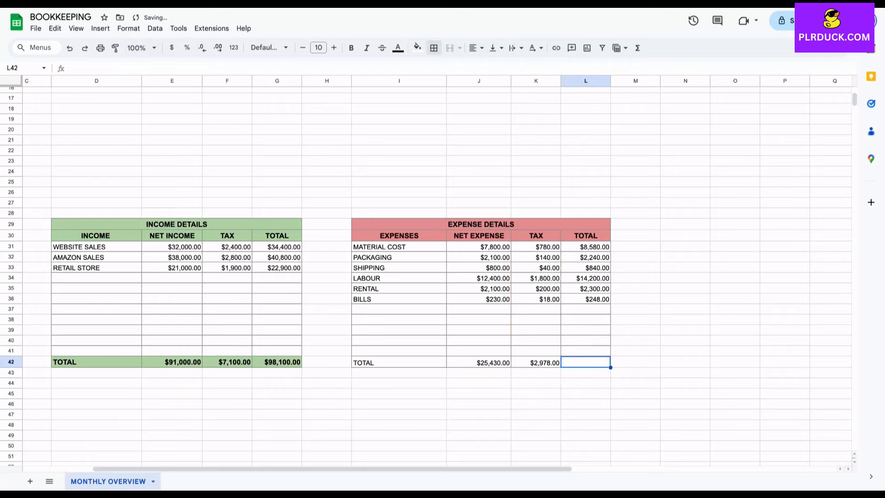
type("=SUM(")
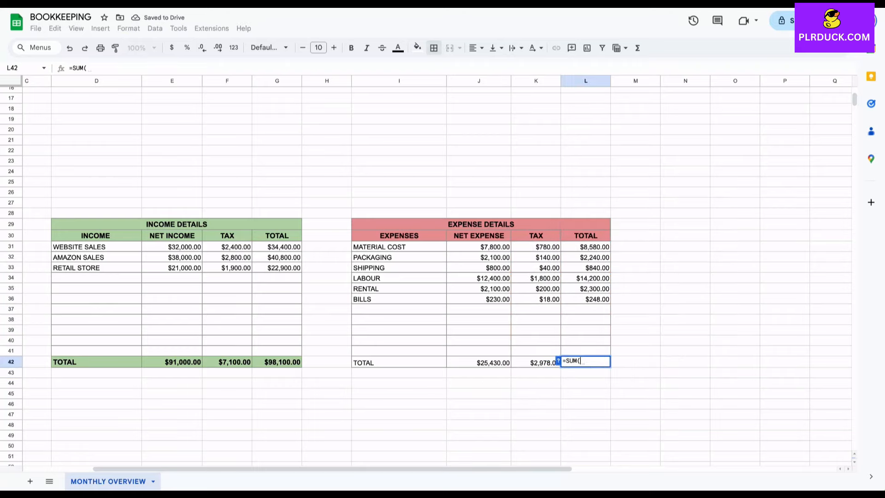
left_click_drag(585, 247, 585, 351)
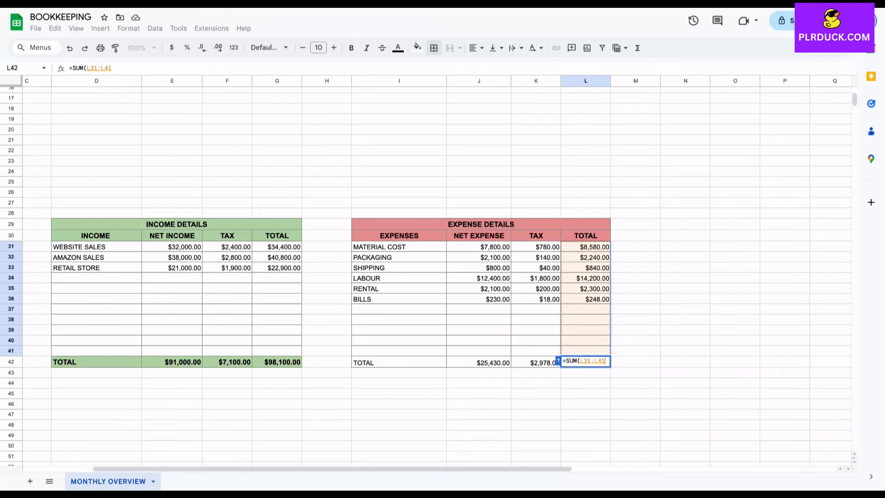
key("Return")
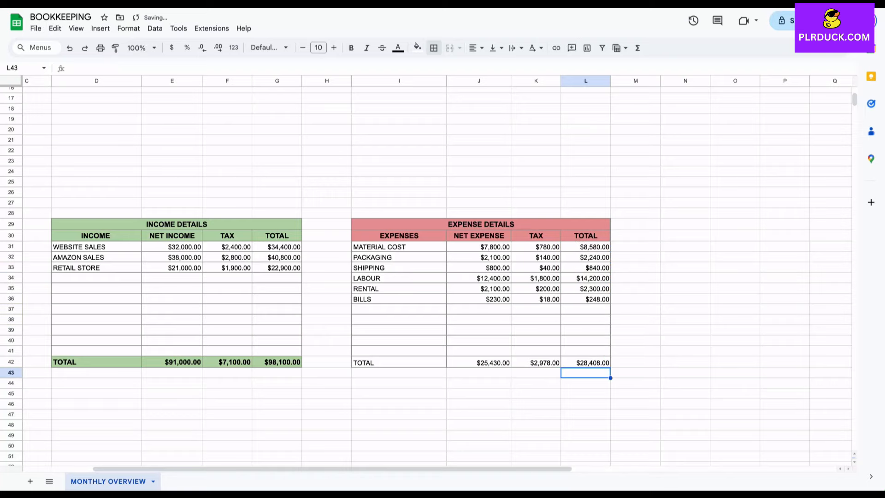
Format the expense total row I42:L42 as bold, size 11, with the same light red fill as the table headers.
left_click_drag(399, 362, 585, 362)
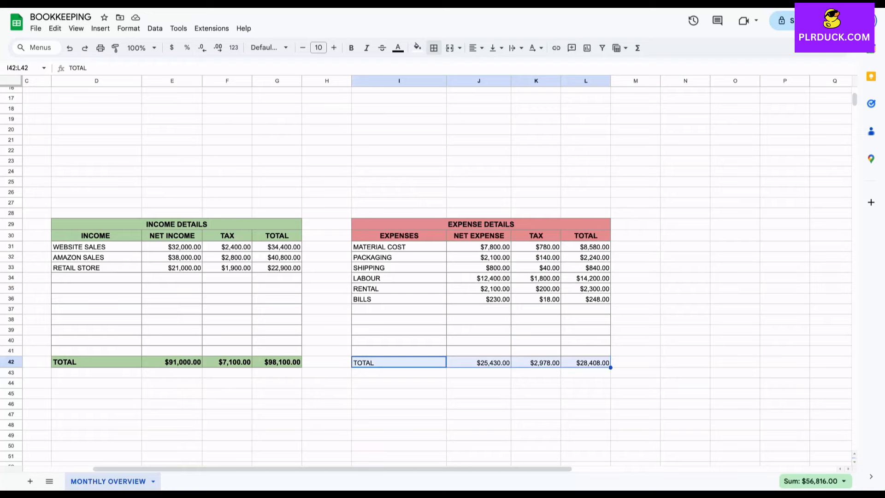
left_click(352, 48)
left_click(334, 48)
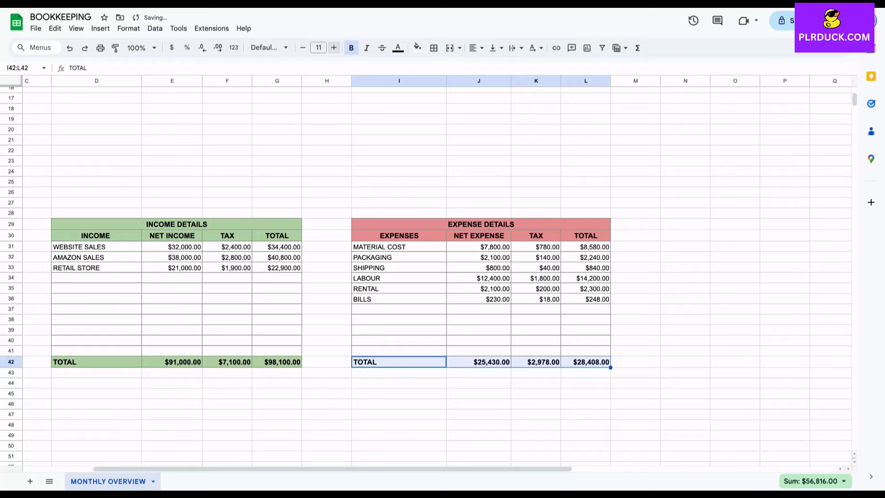
left_click(417, 48)
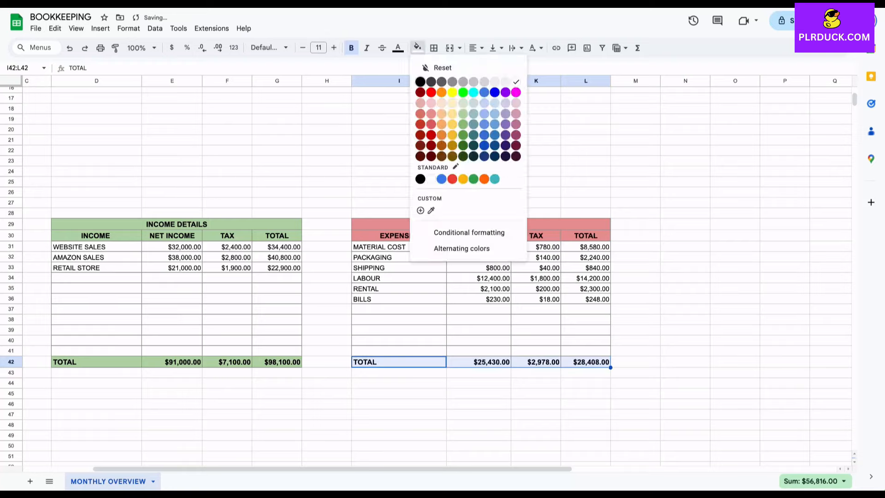
left_click(432, 112)
left_click(405, 330)
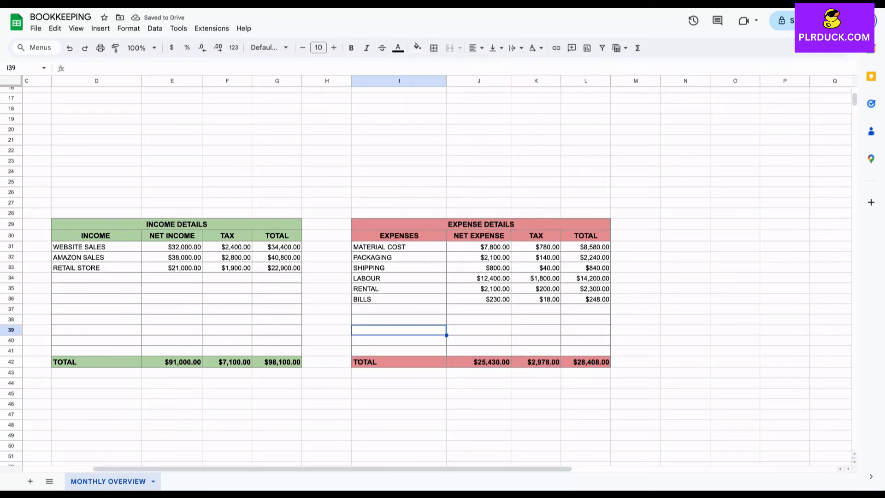
Merge D5:E6 and D7:E8 into two separate blocks below the BOOKKEEPING MONTHLY OVERVIEW title.
left_click(326, 393)
scroll(327, 394, "left", 1)
scroll(426, 271, "left", 1)
scroll(426, 272, "up", 1)
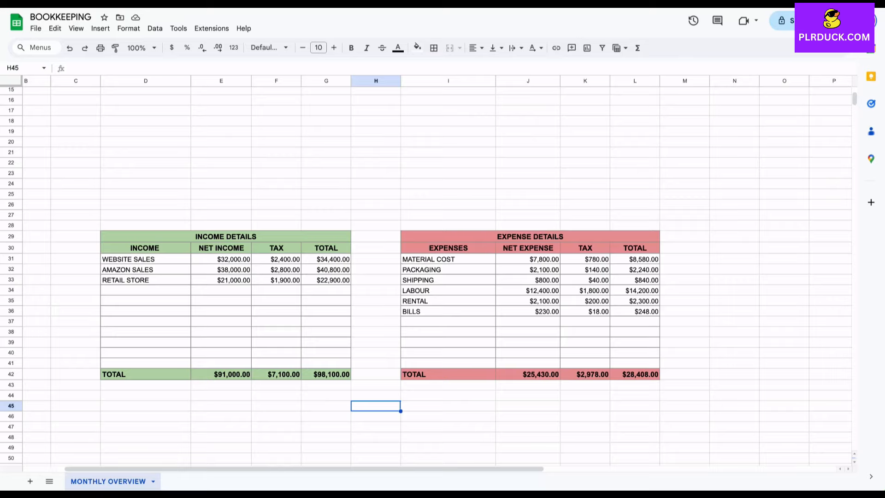
scroll(426, 271, "up", 2)
scroll(426, 272, "left", 1)
scroll(426, 272, "up", 5)
scroll(426, 272, "left", 1)
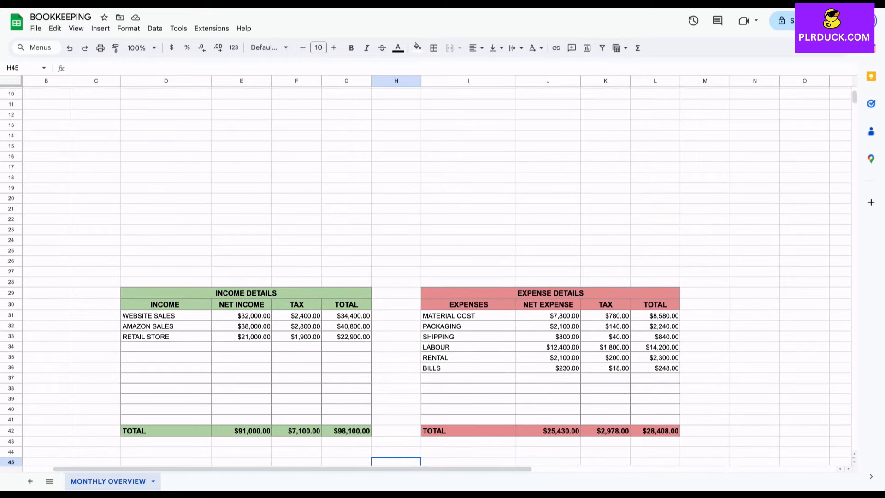
left_click_drag(171, 134, 239, 144)
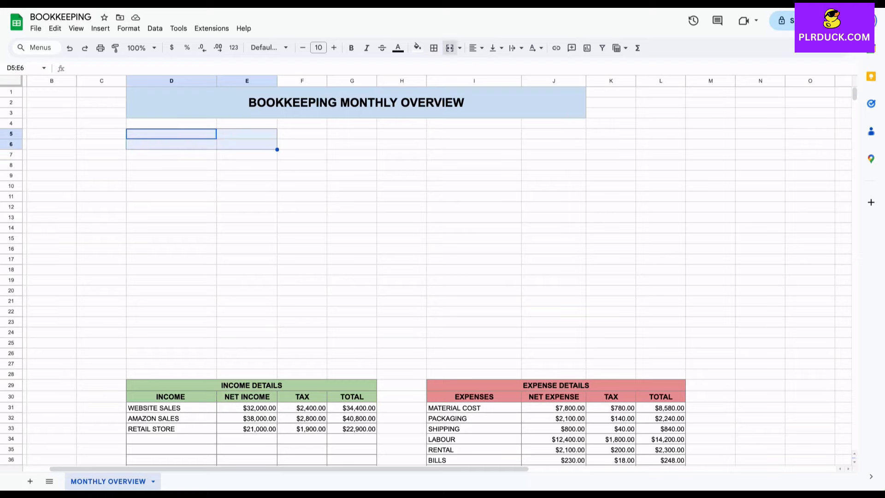
left_click(449, 48)
left_click_drag(184, 155, 244, 165)
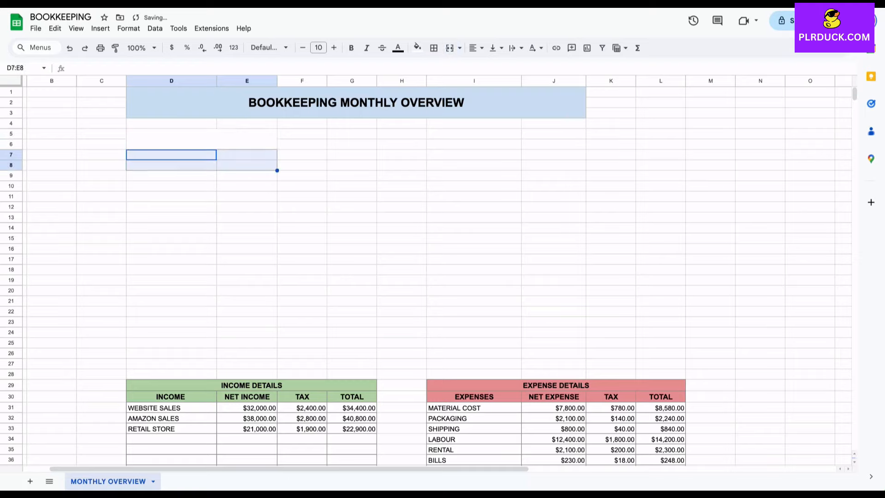
left_click(449, 48)
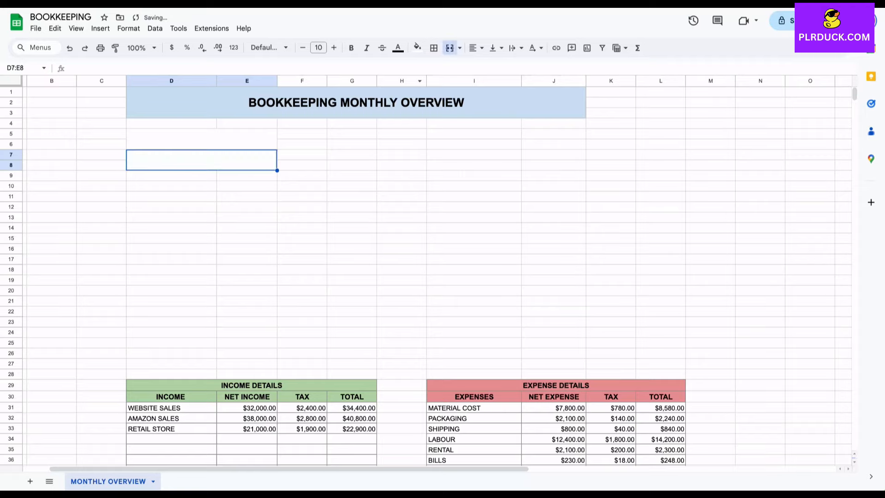
Copy the two merged blocks D5:E8 and paste them at D10, G5 and G10.
left_click_drag(201, 139, 201, 160)
key("ctrl+c")
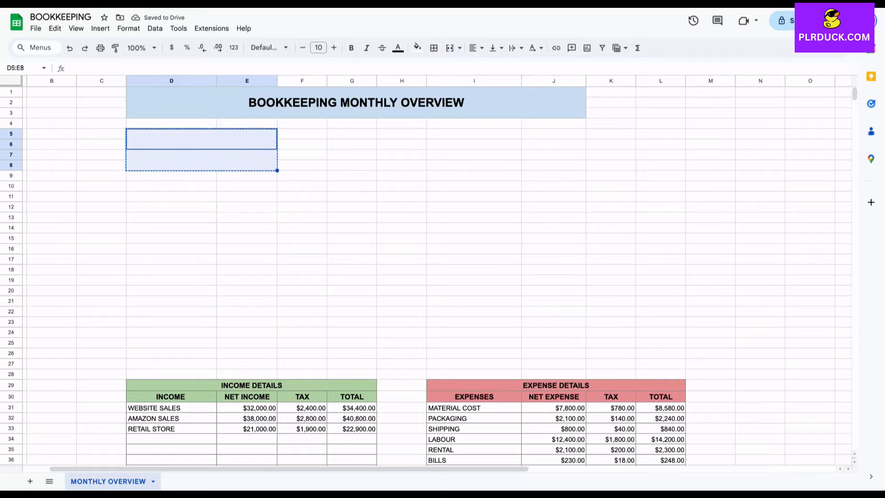
left_click(171, 186)
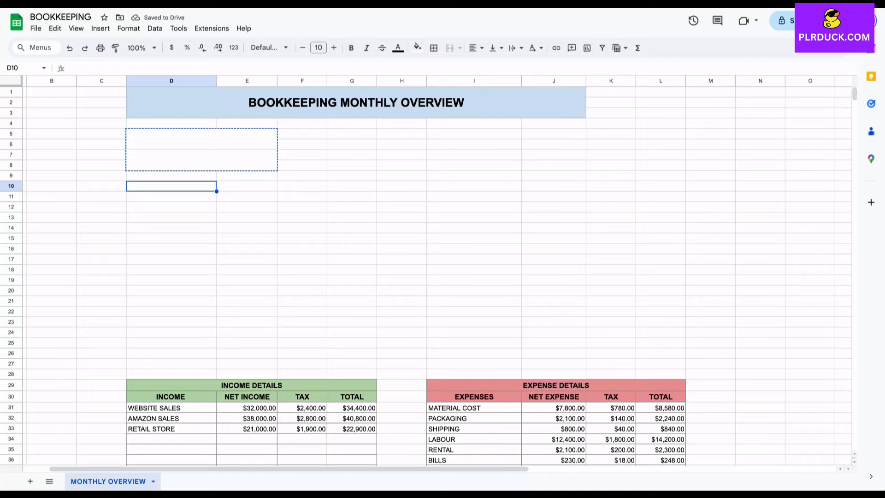
key("ctrl+v")
left_click(351, 133)
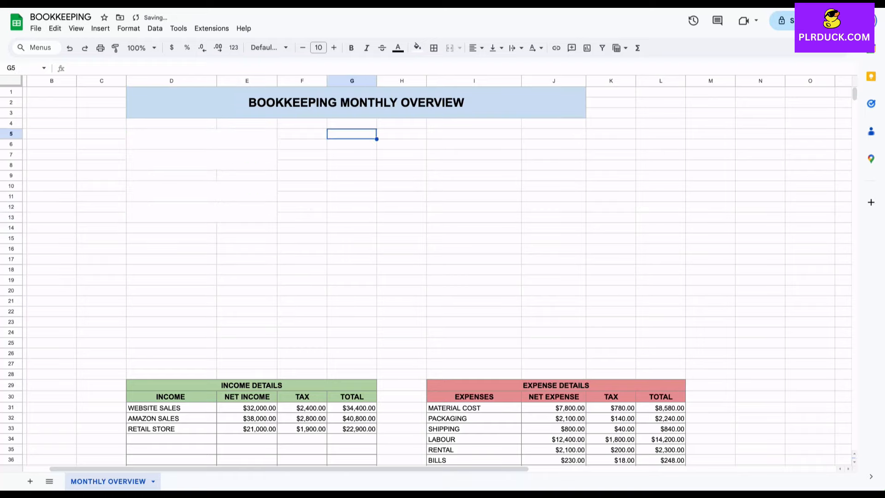
key("ctrl+v")
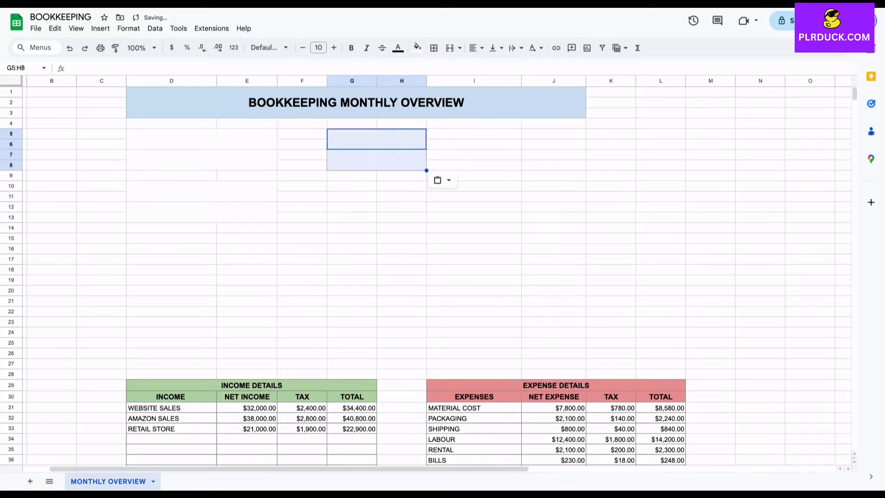
left_click(352, 186)
key("ctrl+v")
Paste the same pair of merged blocks at J5, J10, M5 and M10 to complete two rows of four.
left_click(554, 133)
key("ctrl+v")
left_click(553, 186)
key("ctrl+v")
left_click(710, 134)
left_click(710, 186)
key("ctrl+v")
Widen columns K, H and M so the summary blocks have more room.
left_click_drag(636, 81, 657, 81)
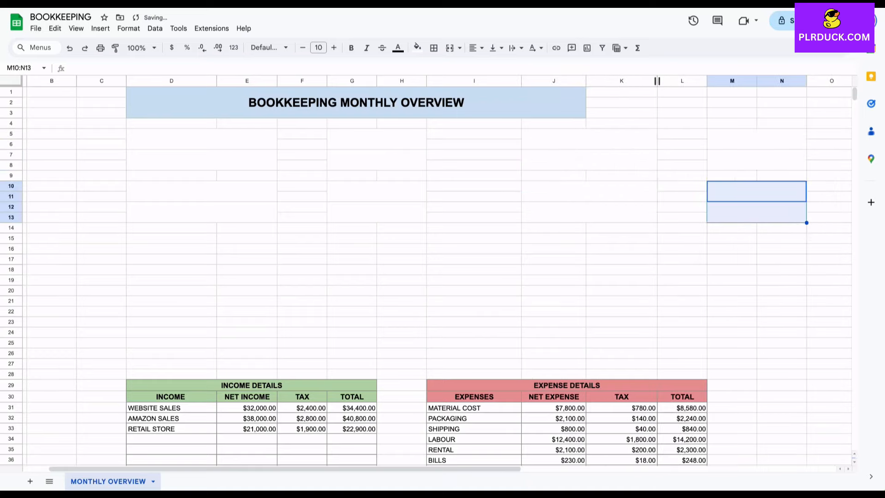
left_click_drag(426, 81, 451, 80)
left_click_drag(732, 81, 806, 81)
scroll(802, 88, "right", 1)
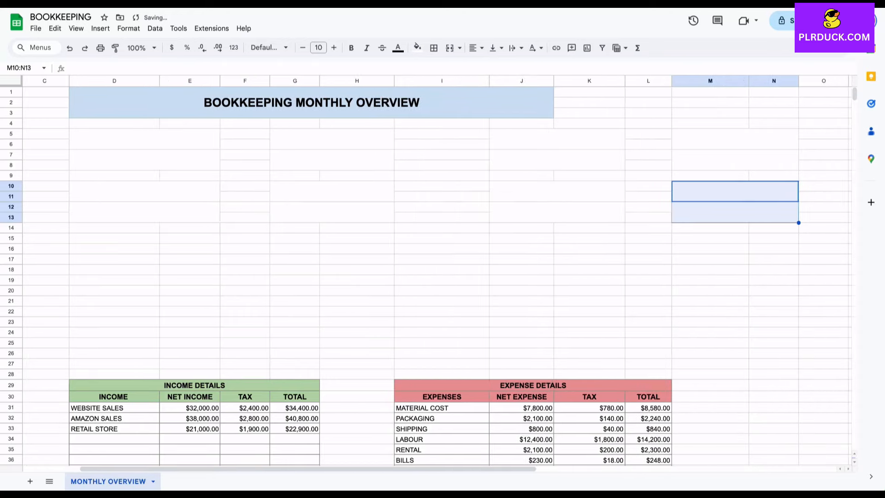
scroll(438, 276, "right", 1)
Label the first pair of summary blocks MONTH in D5 and NET INCOME in D10.
left_click(287, 248)
left_click(137, 138)
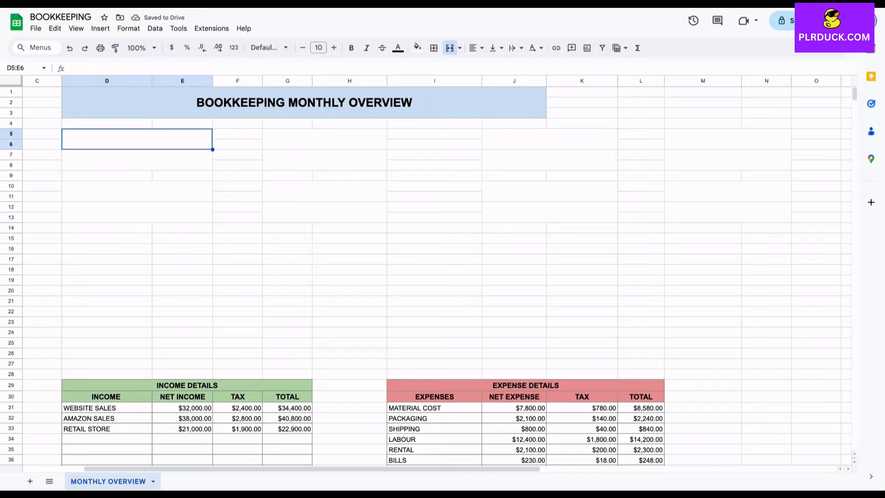
type("MONTH")
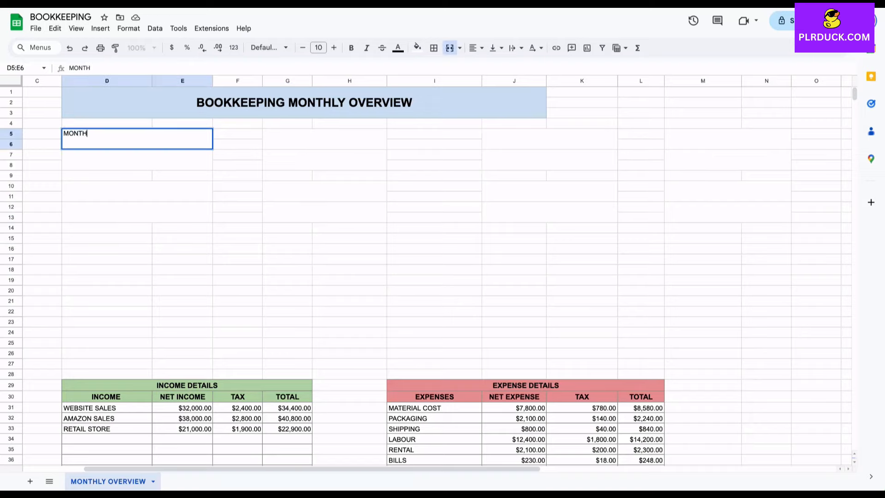
left_click(137, 192)
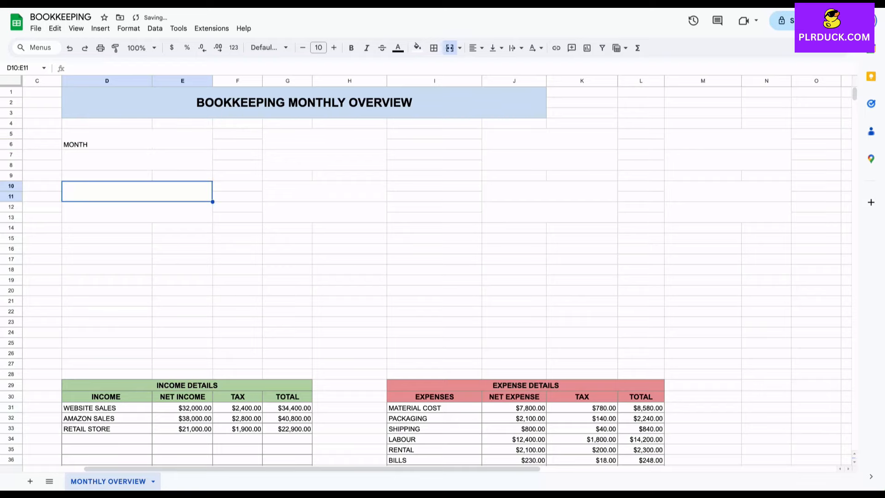
type("NET INCOME")
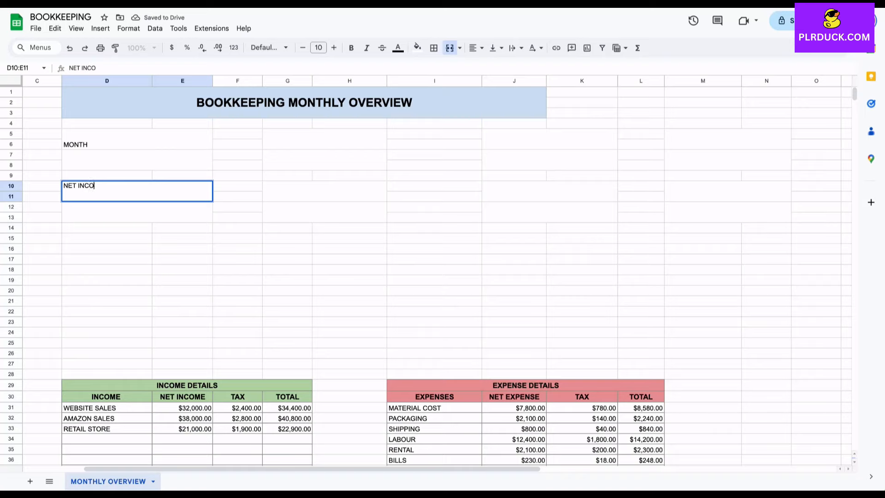
Enter the headings TOTAL PROFIT in block G5 and NET EXPENSES in block G10.
key("Tab")
key("Up")
key("Up")
key("Up")
key("Up")
key("Up")
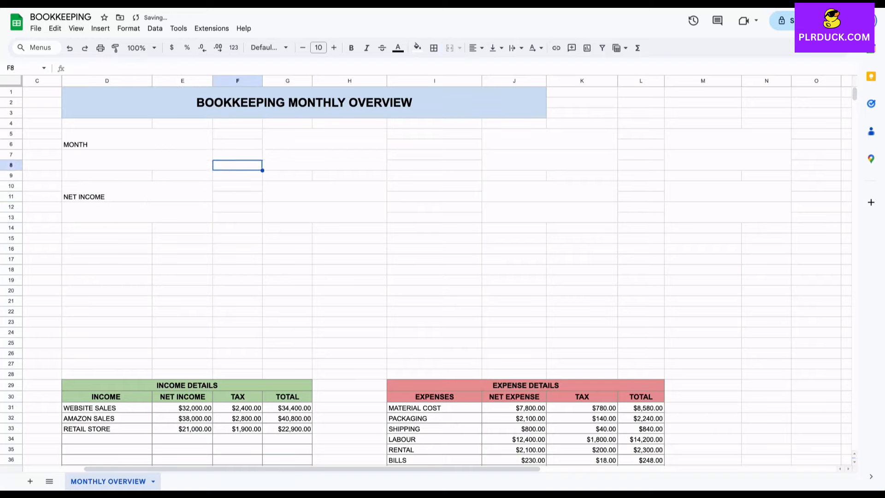
key("Right")
type("TOTAL PROFIT")
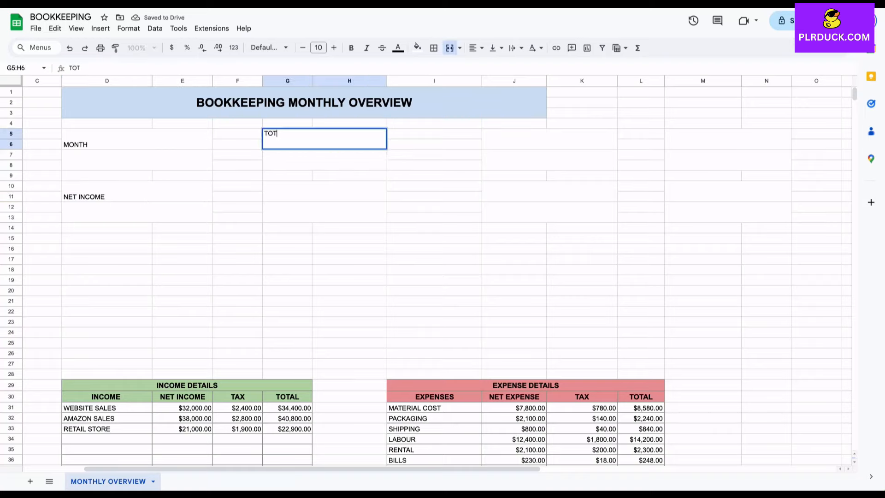
key("Return")
key("Down")
key("Down")
key("Down")
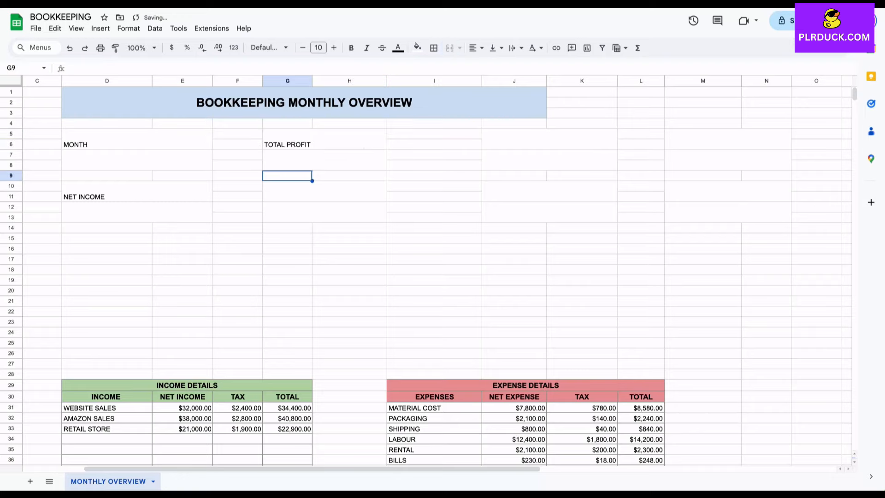
type("NET EXPENSES")
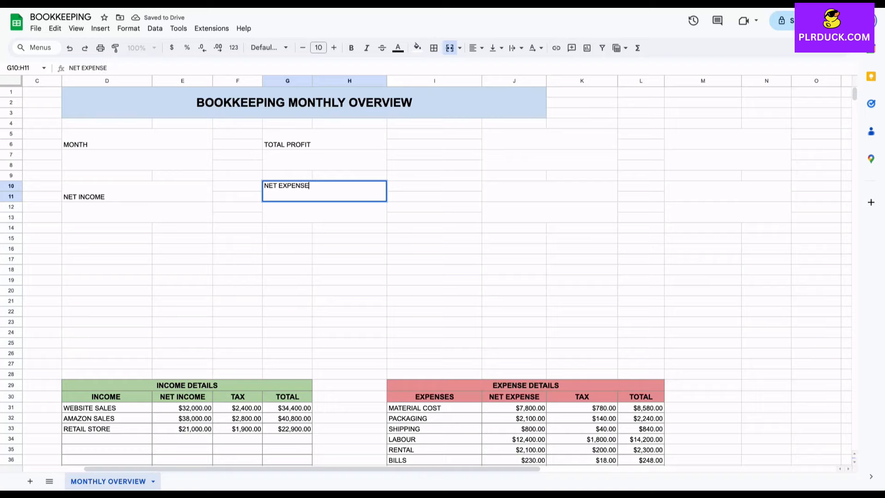
Enter the headings TOTAL INCOME in block J5 and TOTAL EXPENSE in block M5.
key("Right")
key("Right")
key("Up")
key("Up")
key("Up")
type("TOTAL INCOME")
key("Tab")
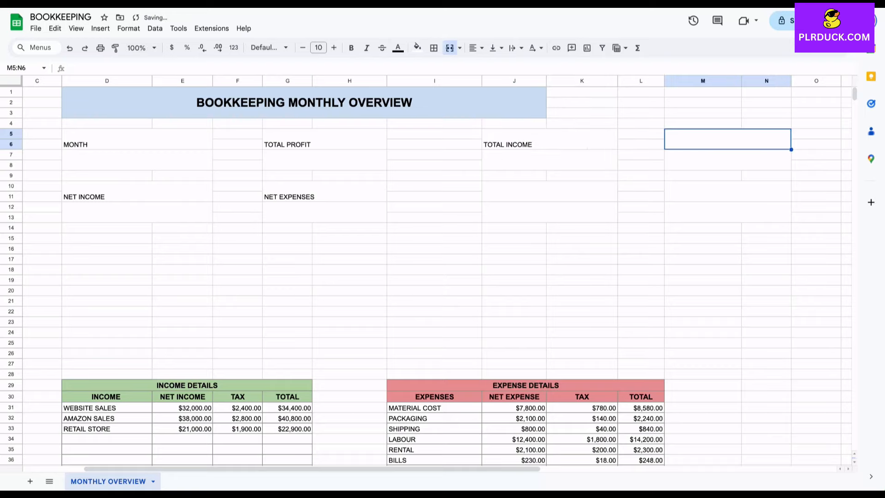
type("TOTAL")
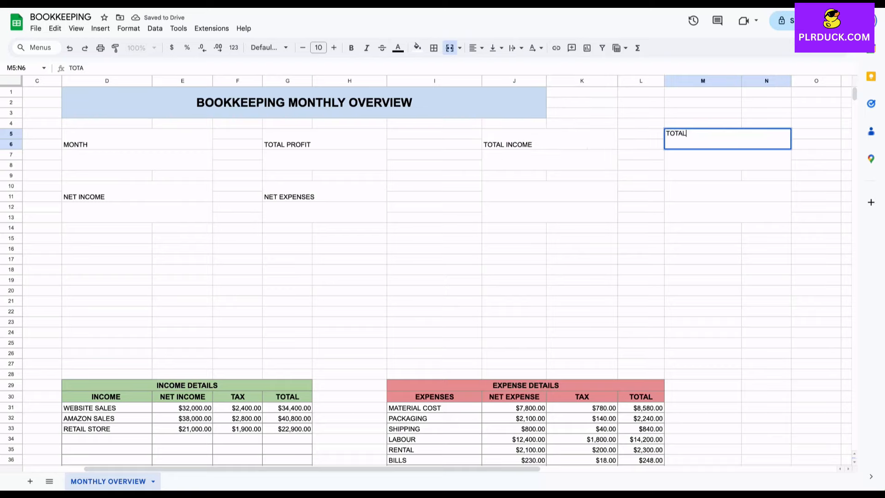
type(" EXPENSE")
key("Return")
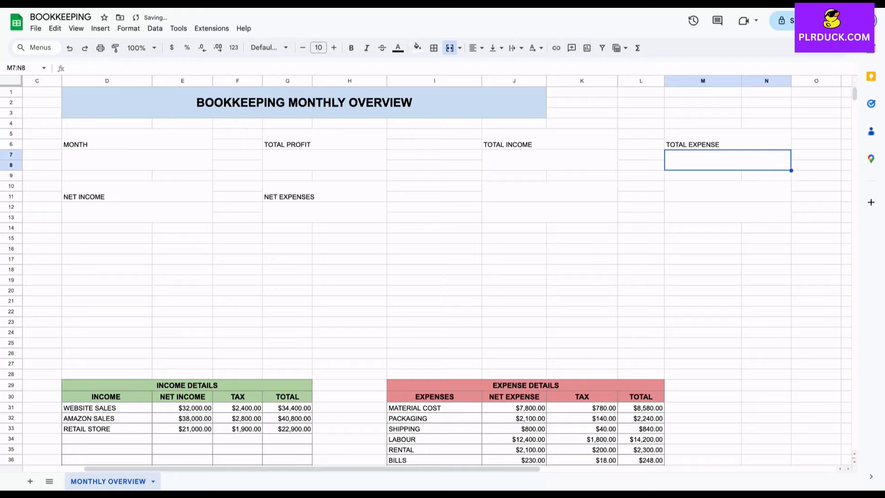
Enter the headings TAXES PAID in block J10 and TAXES COLLECTED in block M10.
key("Left")
key("Left")
key("Down")
key("Down")
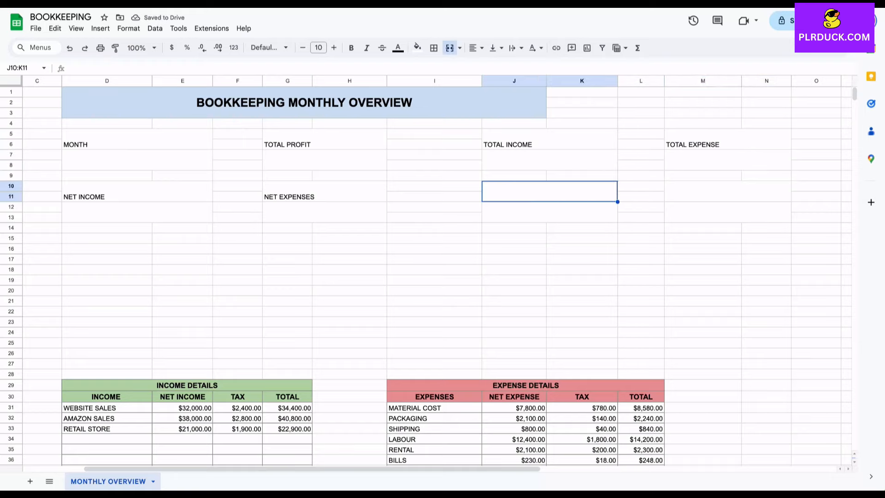
type("TAX")
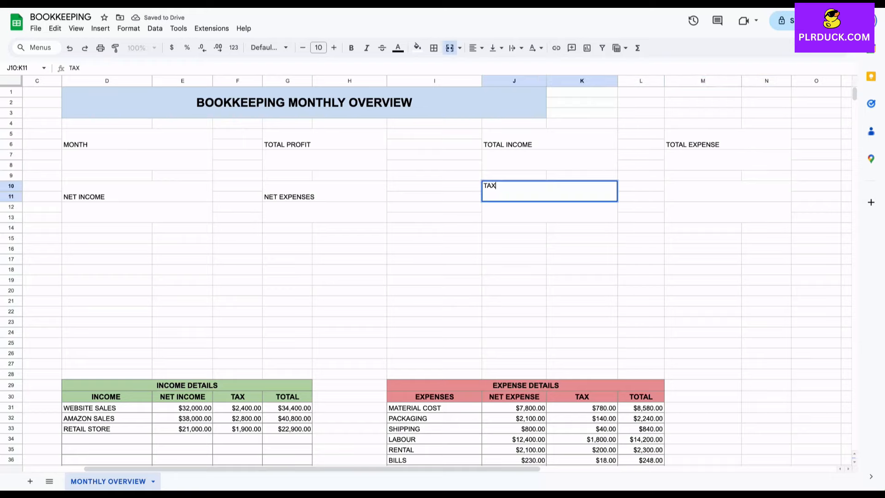
type("ES PAID")
key("Tab")
key("Tab")
type("TAXES COLLECTED")
left_click(107, 248)
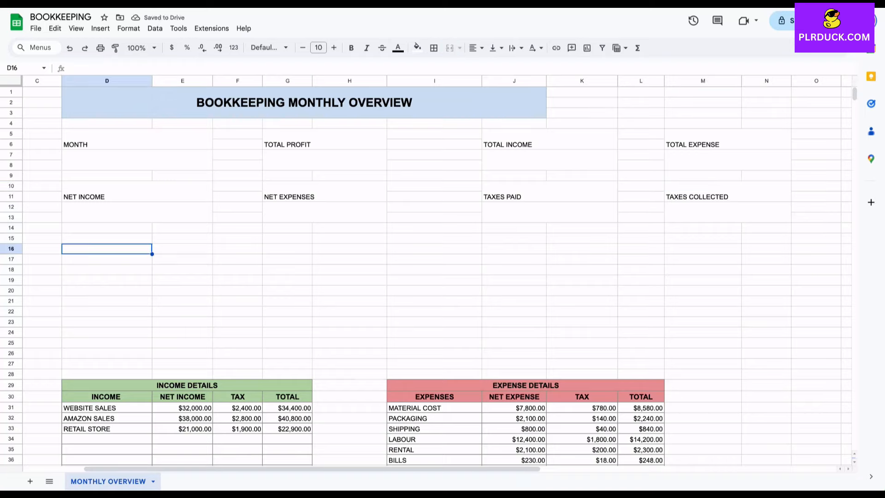
Select all eight summary blocks, including their value cells, and format them as bold, size 15.
left_click_drag(137, 139, 137, 160)
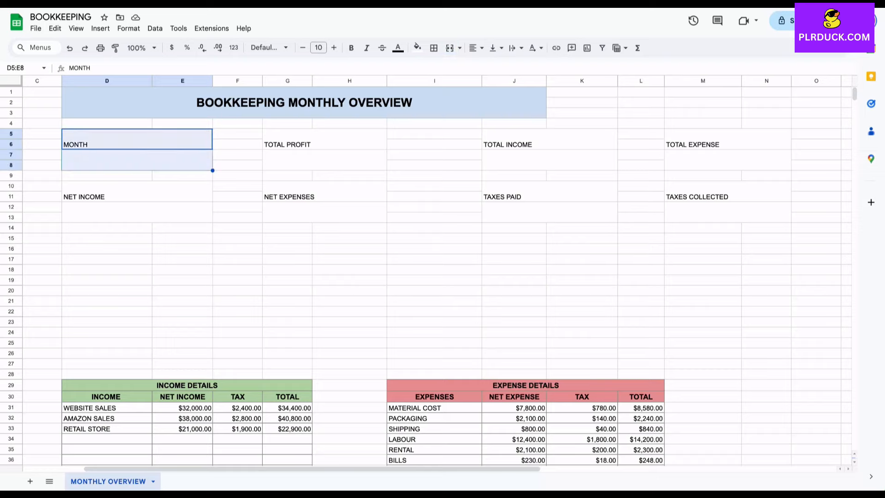
left_click_drag(137, 191, 136, 212)
left_click_drag(324, 139, 325, 160)
left_click_drag(324, 192, 325, 212)
left_click_drag(549, 139, 549, 161)
left_click_drag(549, 191, 549, 212)
left_click_drag(727, 139, 727, 160)
left_click_drag(727, 191, 727, 212)
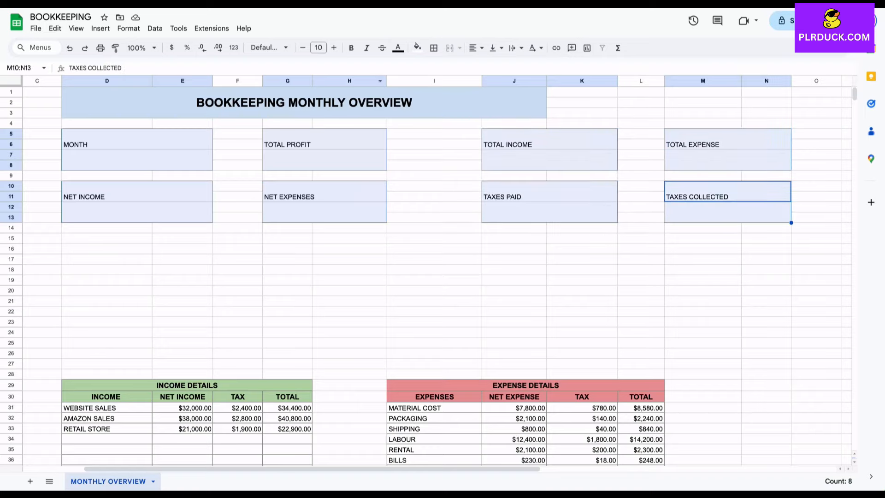
left_click(334, 47)
left_click(333, 47)
left_click(334, 48)
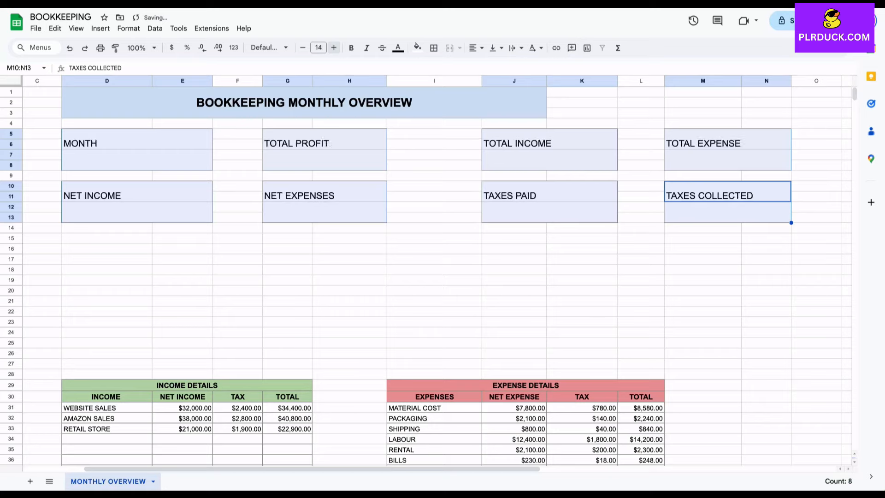
left_click(334, 48)
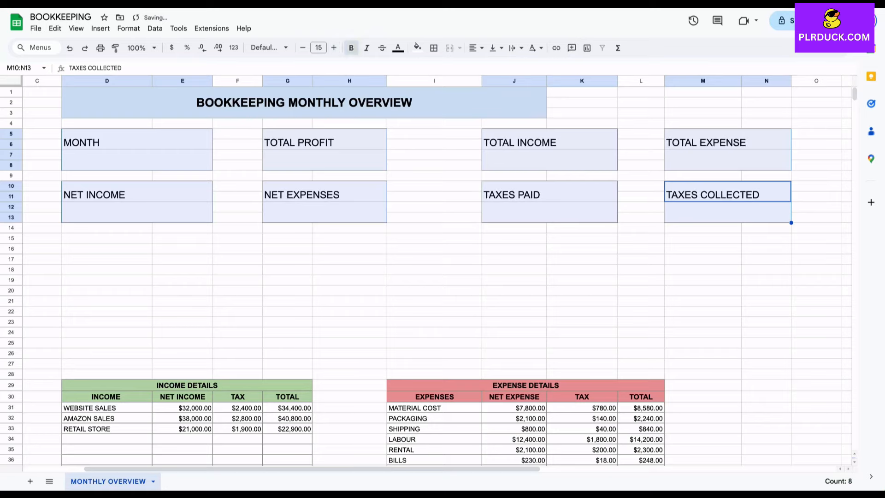
left_click(351, 48)
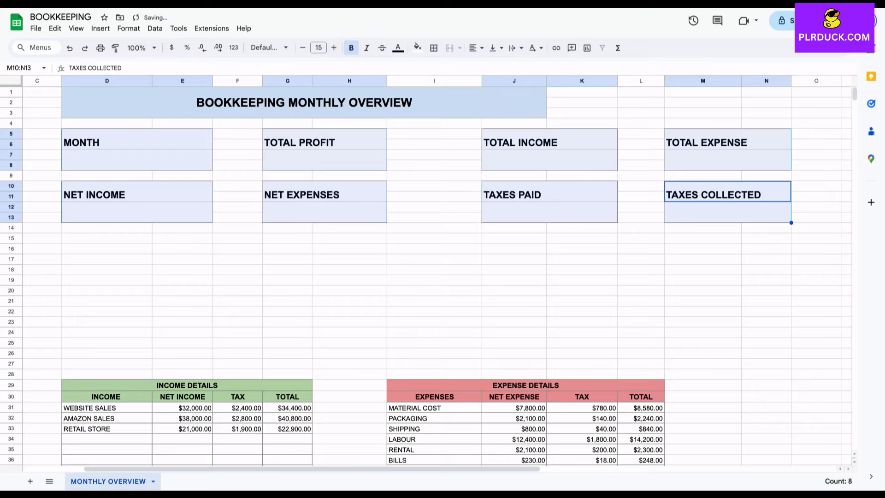
Center the eight summary blocks horizontally and vertically and apply all borders to them.
left_click(476, 48)
left_click(492, 66)
left_click(496, 48)
left_click(511, 65)
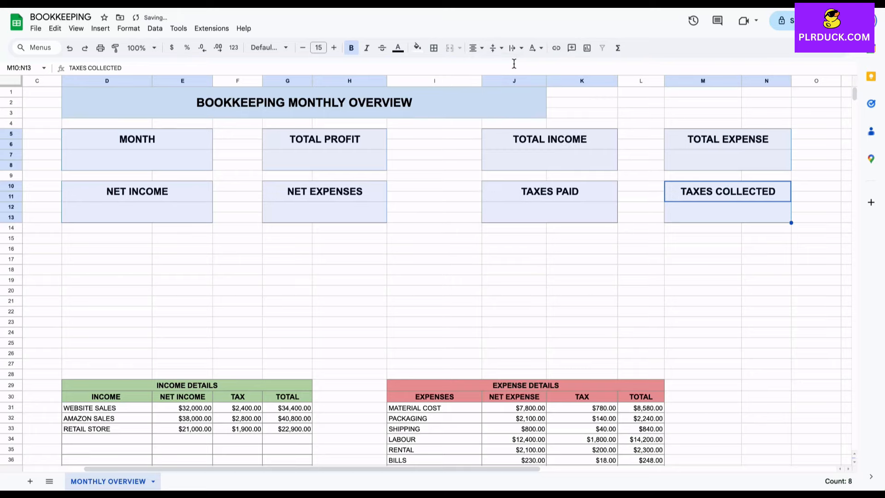
left_click(433, 47)
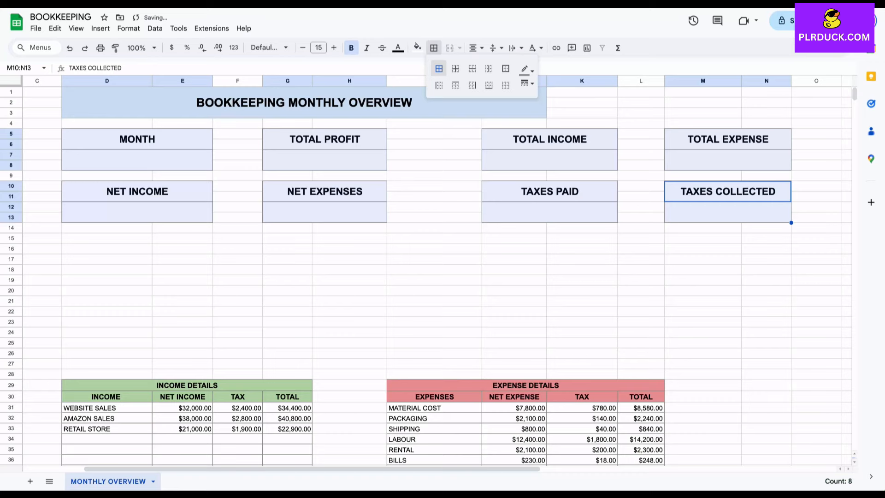
left_click(182, 249)
Fill the MONTH heading with light orange and the NET INCOME heading with light green.
left_click(137, 139)
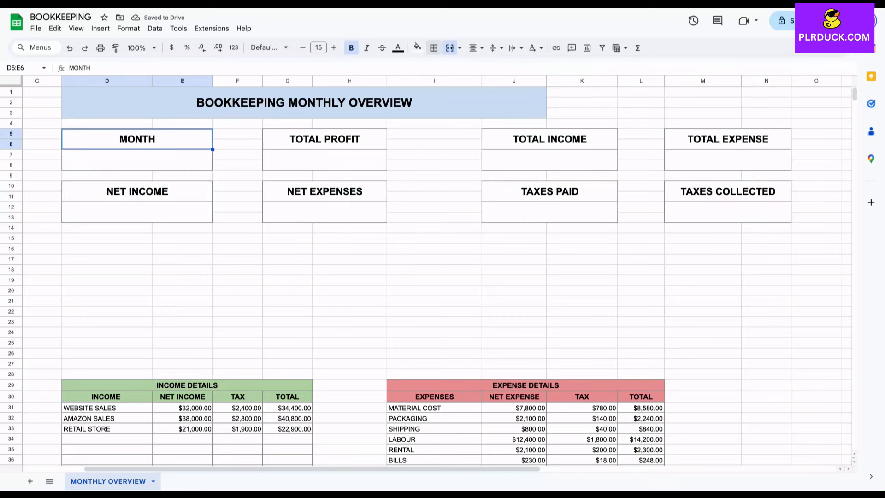
scroll(438, 272, "left", 1)
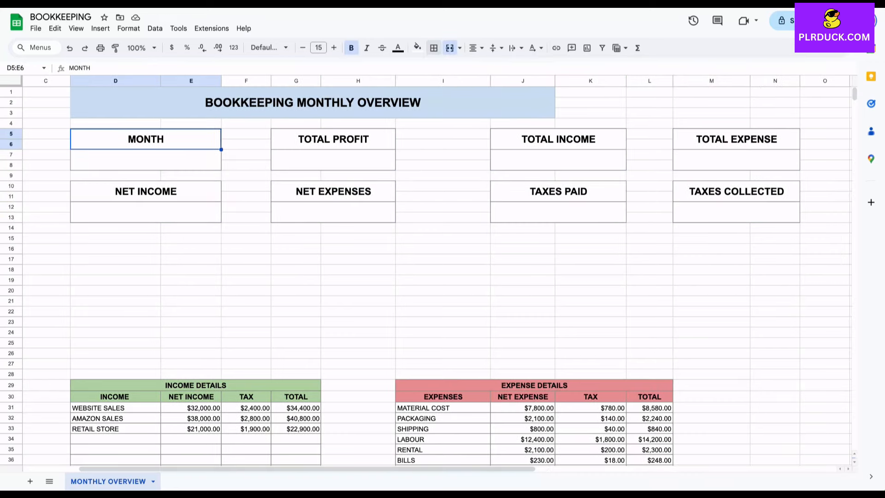
left_click(417, 47)
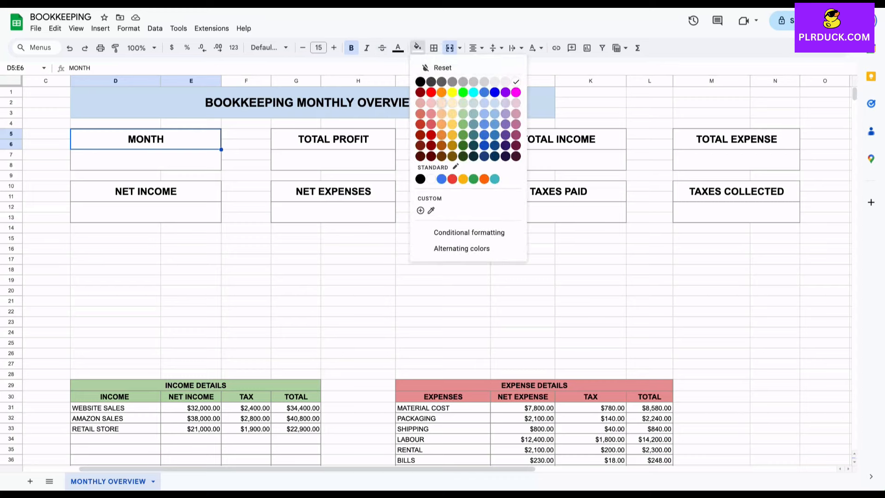
left_click(441, 102)
left_click(146, 191)
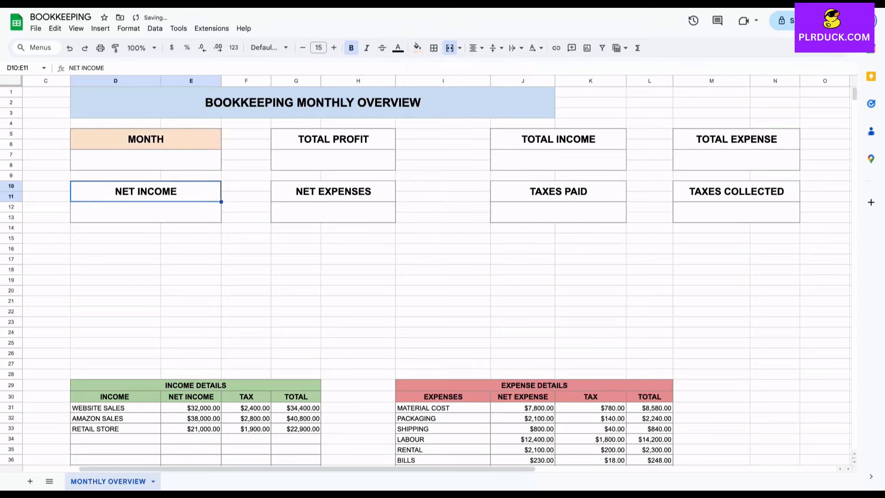
left_click(417, 47)
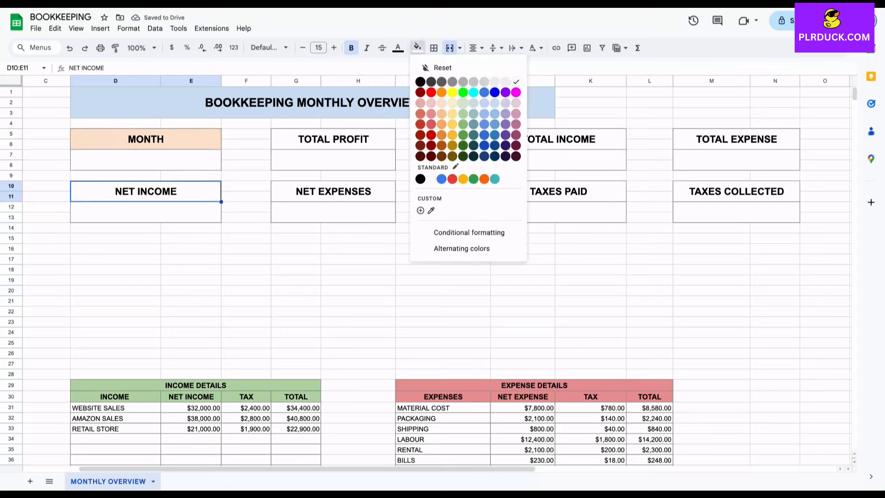
left_click(462, 103)
Fill the TOTAL PROFIT heading with light purple and the TOTAL INCOME heading with light magenta.
left_click(333, 139)
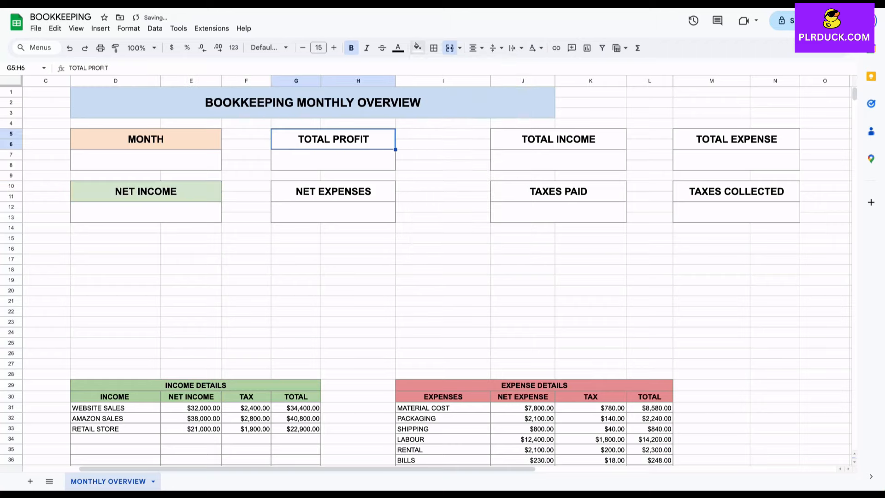
left_click(417, 47)
left_click(506, 103)
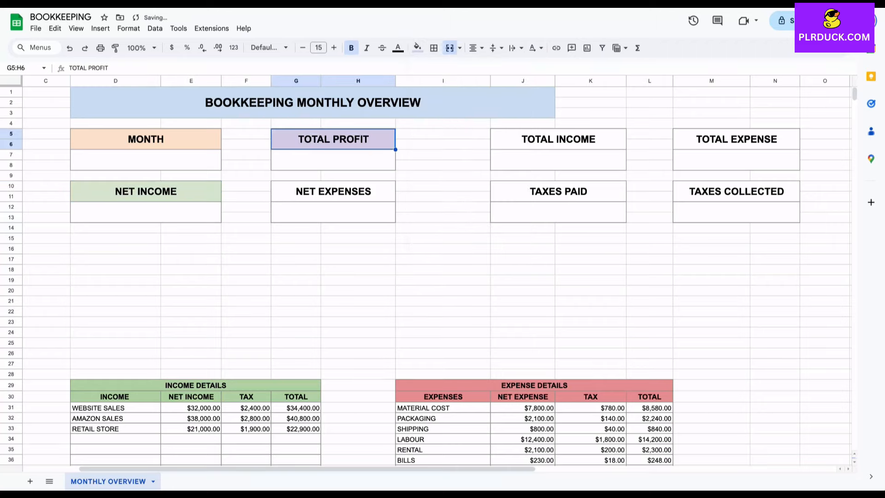
left_click(558, 139)
left_click(417, 47)
left_click(516, 102)
Fill the NET EXPENSES heading with light cyan and the TAXES PAID heading with light blue.
left_click(333, 191)
left_click(417, 47)
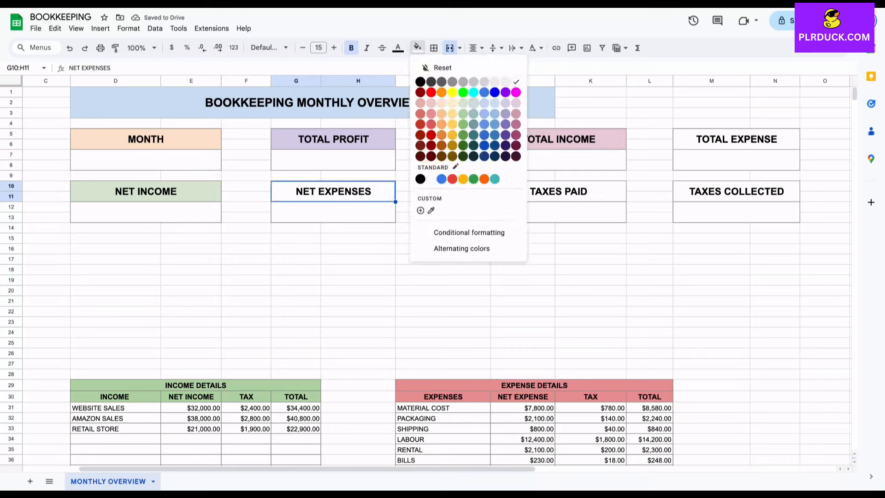
left_click(473, 103)
left_click(558, 191)
left_click(417, 47)
left_click(494, 103)
Fill the TOTAL EXPENSE heading with light red and the TAXES COLLECTED heading with light purple.
left_click(735, 139)
left_click(417, 47)
left_click(431, 103)
left_click(736, 191)
left_click(417, 47)
left_click(506, 103)
left_click(442, 290)
left_click(246, 259)
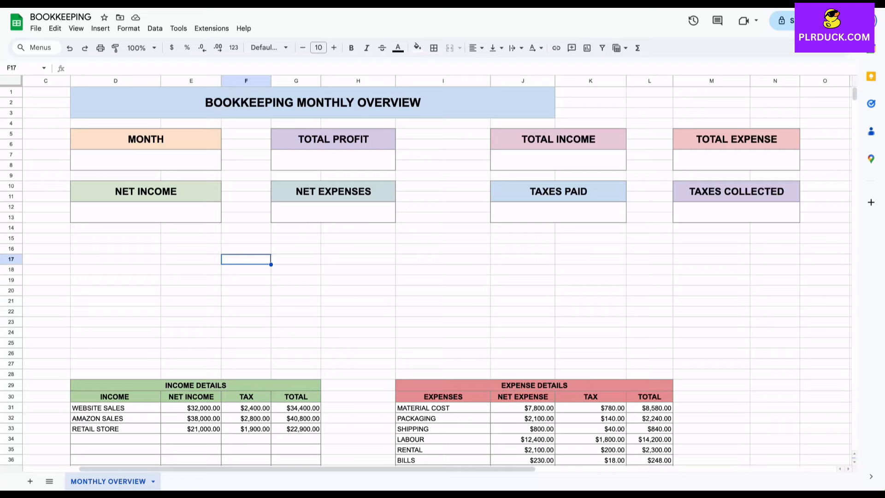
Enter AUGUST as the value in the MONTH block.
left_click(145, 159)
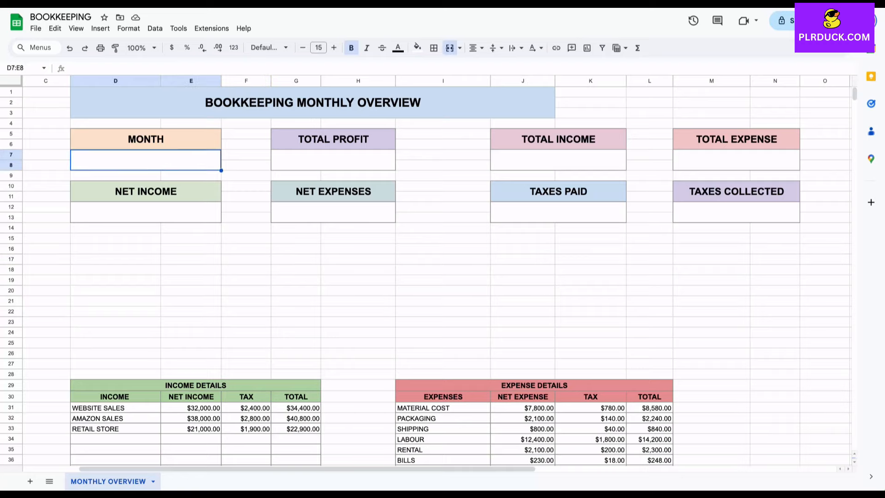
type("AU")
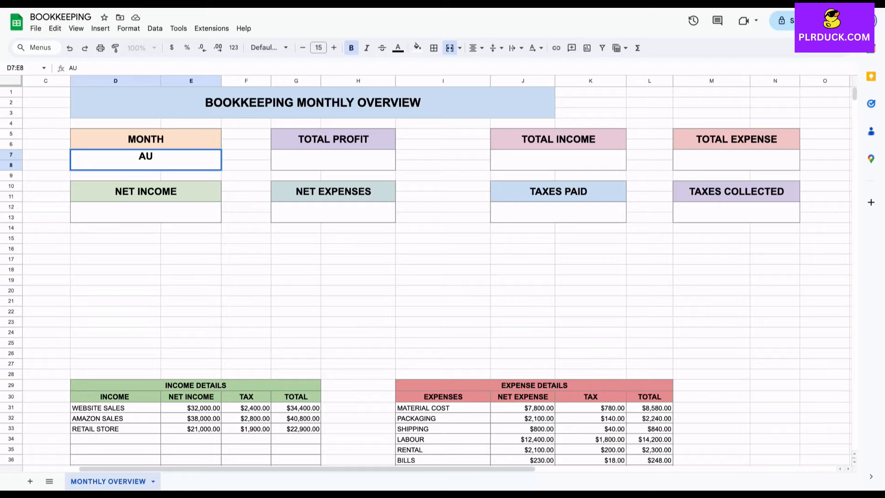
type("GUST")
Link the NET INCOME block's value cell to the net income total of the income table with =E42.
left_click(146, 212)
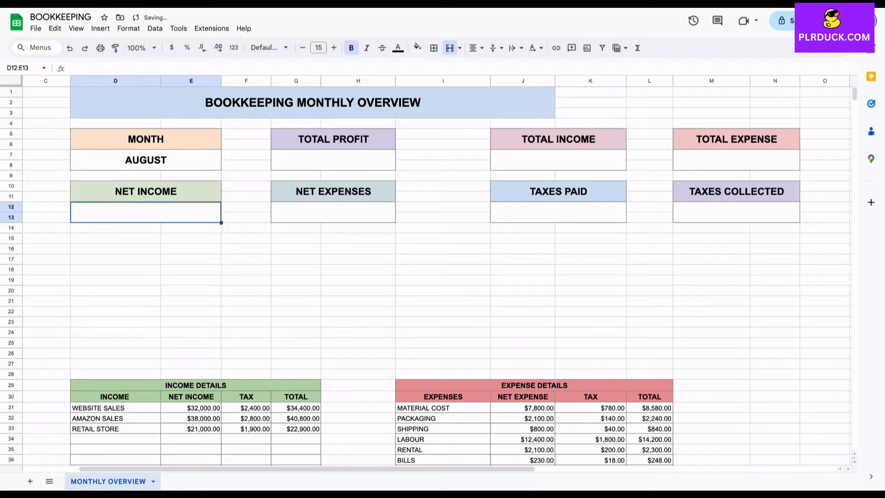
scroll(427, 272, "down", 1)
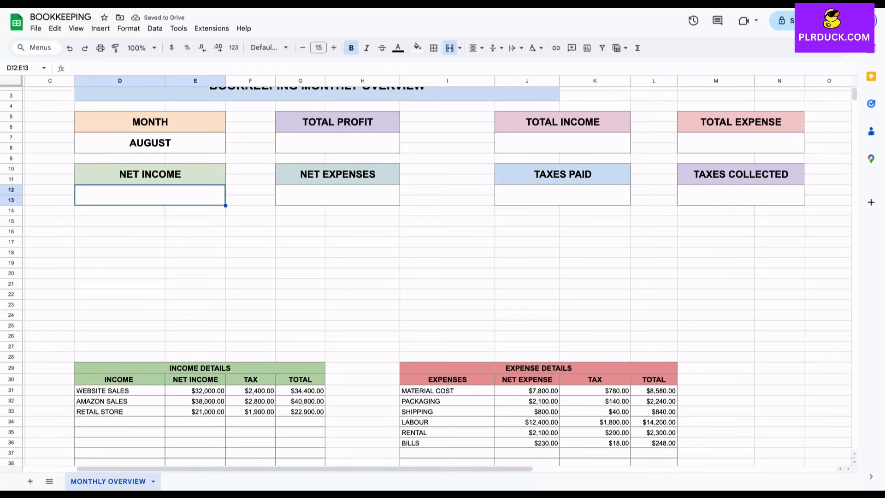
scroll(426, 272, "down", 2)
left_click_drag(192, 298, 192, 403)
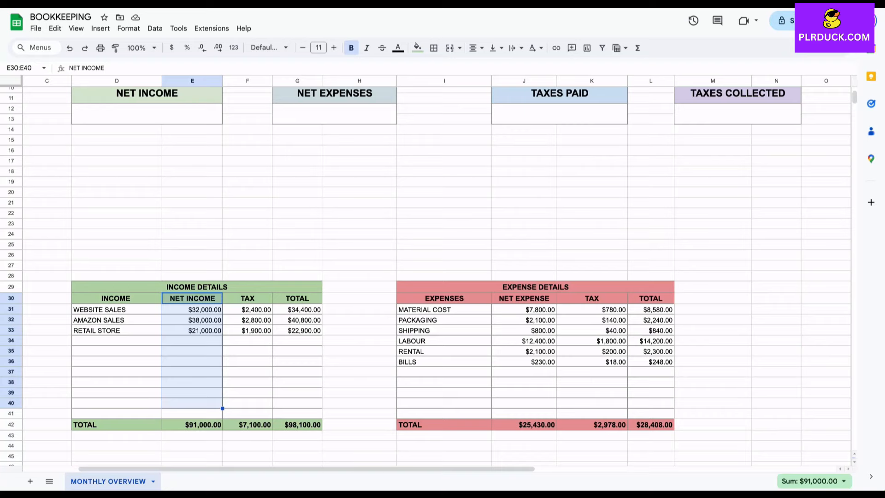
left_click(247, 402)
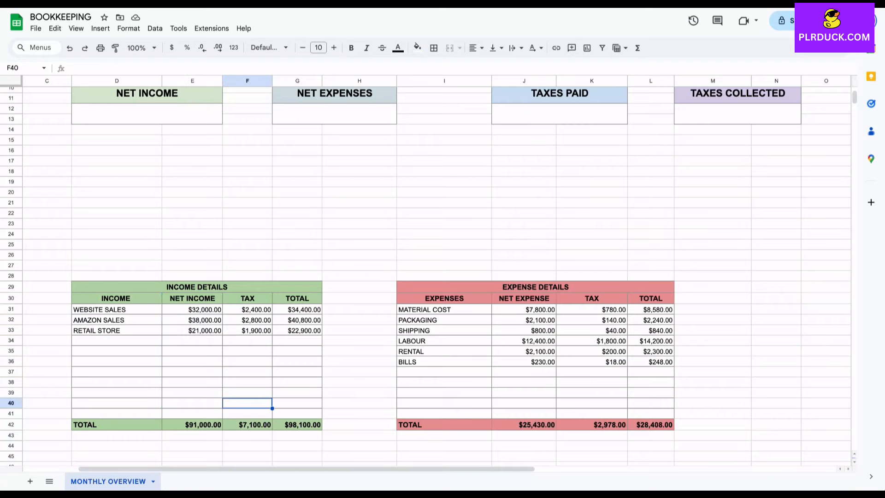
left_click(192, 424)
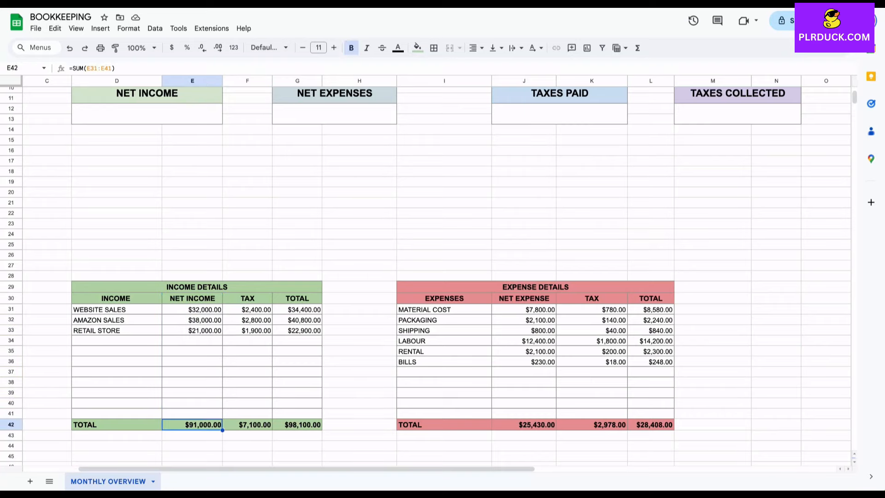
scroll(428, 271, "up", 2)
left_click(154, 155)
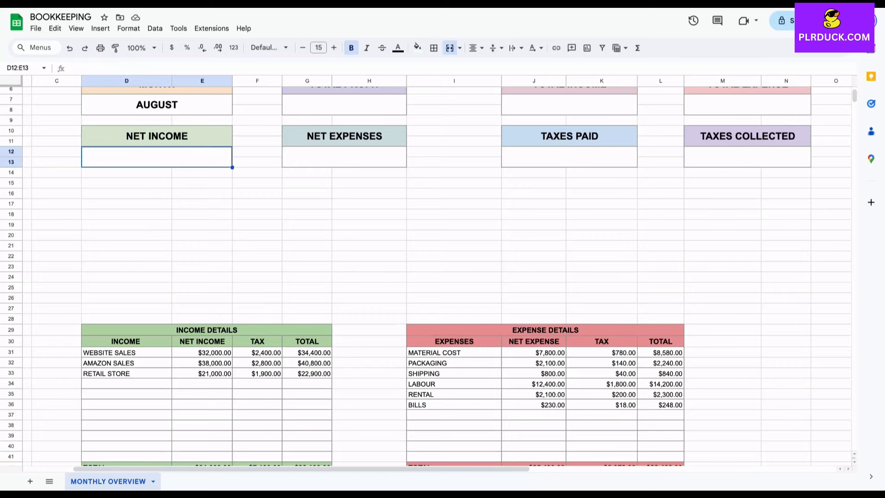
type("=")
scroll(438, 277, "down", 4)
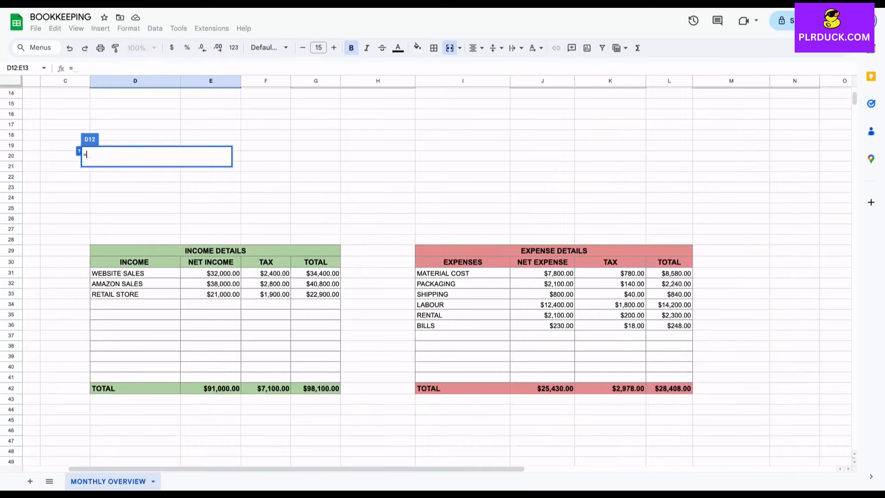
left_click(211, 388)
key("Return")
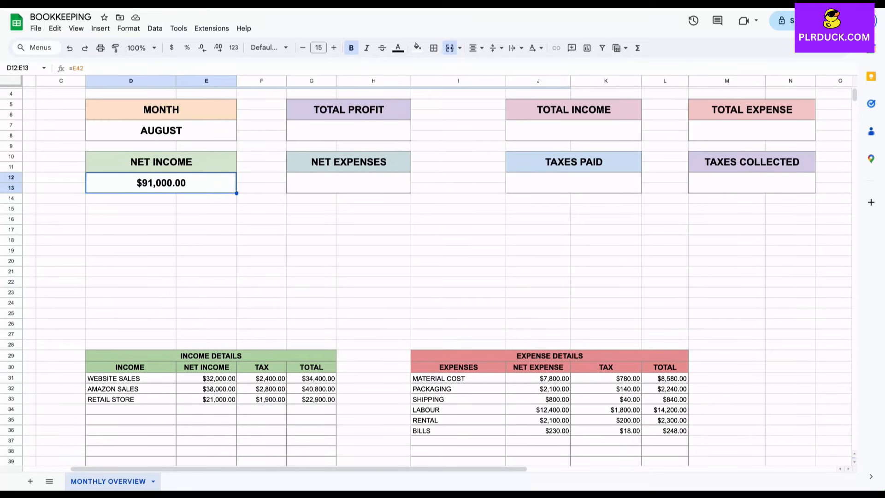
Link the NET EXPENSES block's value cell to the net expense total of the expense table with =J42.
left_click(348, 183)
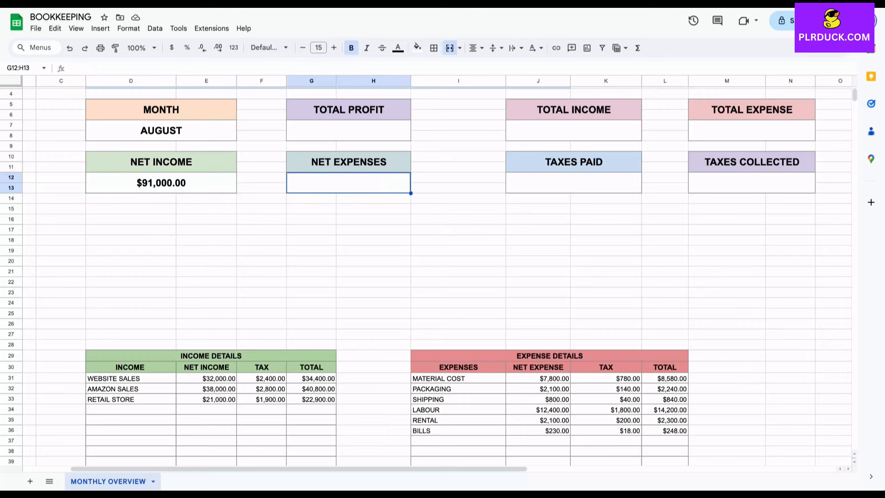
type("=")
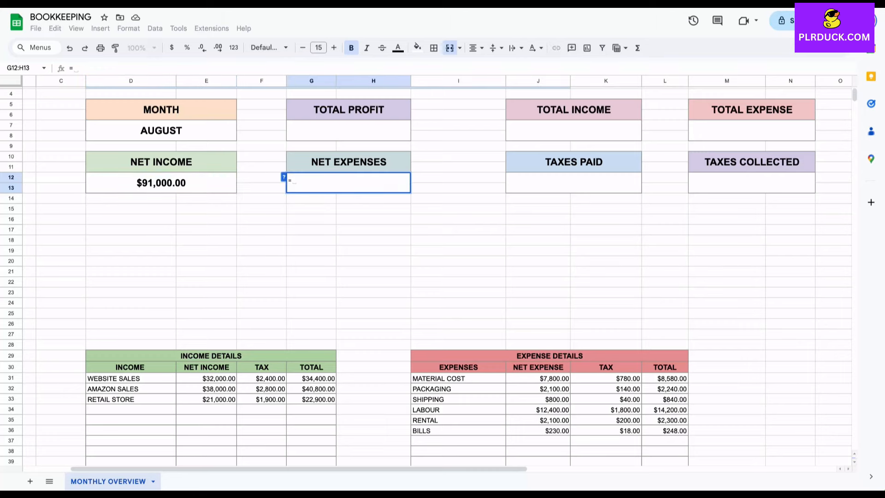
scroll(438, 272, "down", 3)
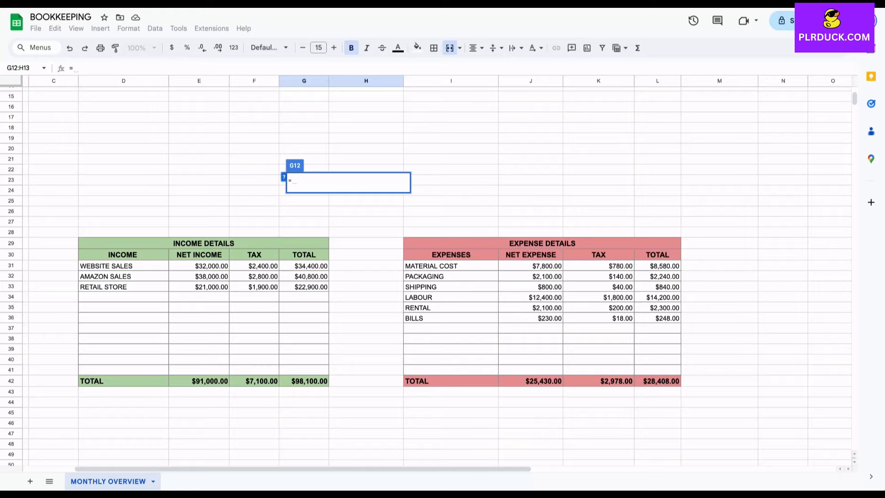
left_click(530, 381)
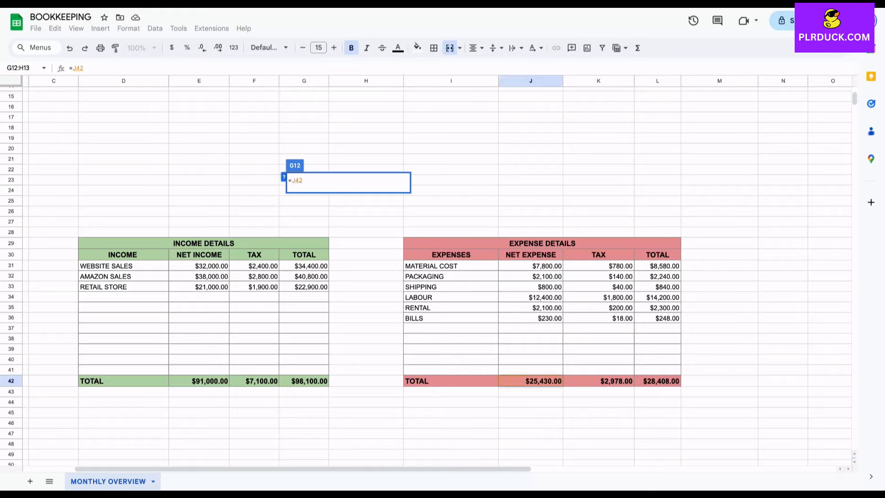
key("Return")
scroll(438, 271, "up", 3)
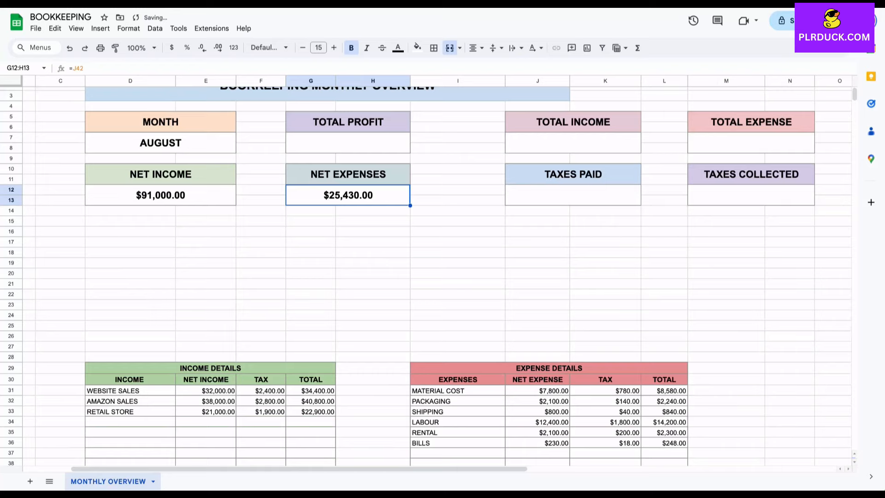
Link the TOTAL INCOME block's value cell to the overall total of the income table with =G42.
left_click(572, 143)
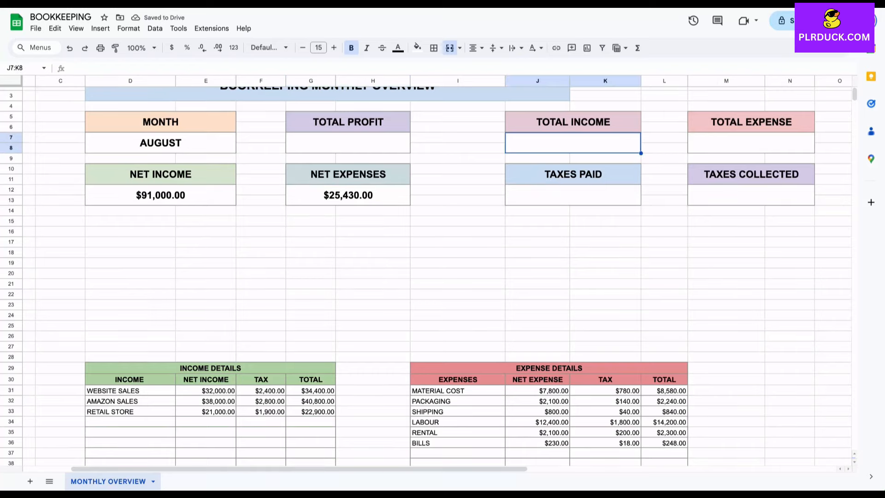
scroll(438, 272, "right", 2)
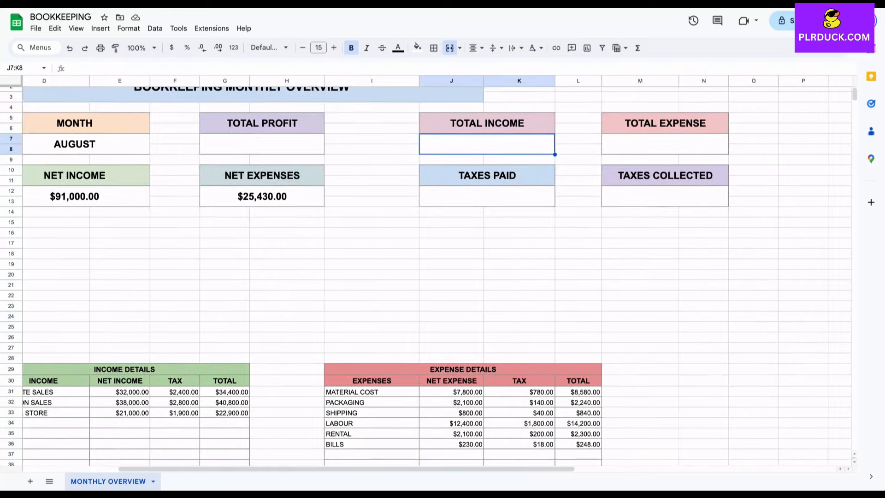
scroll(438, 271, "down", 5)
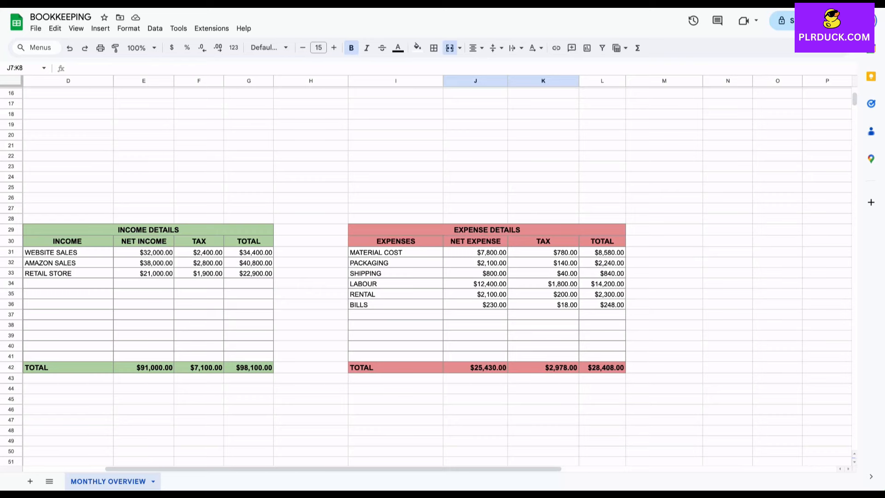
scroll(438, 272, "up", 5)
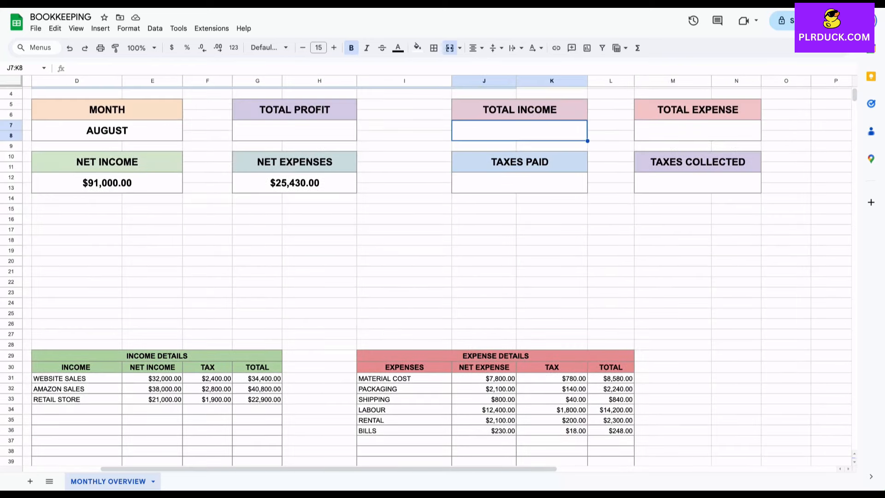
type("=")
scroll(437, 271, "down", 4)
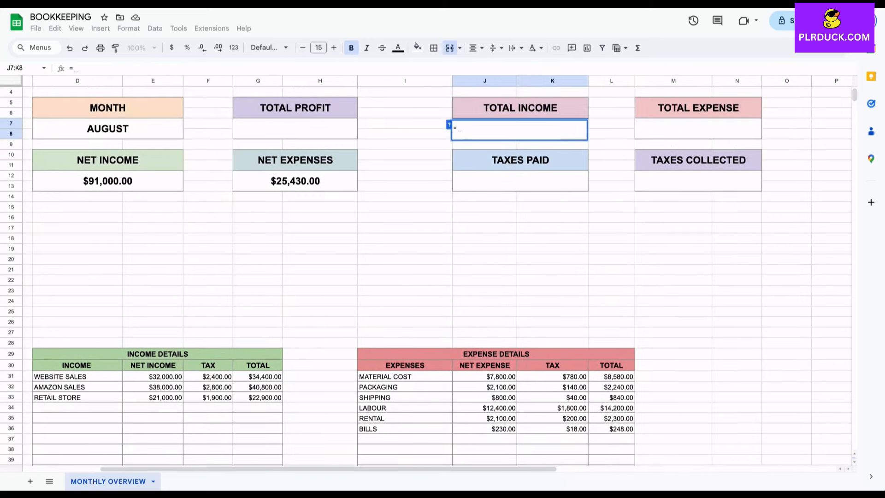
left_click(277, 404)
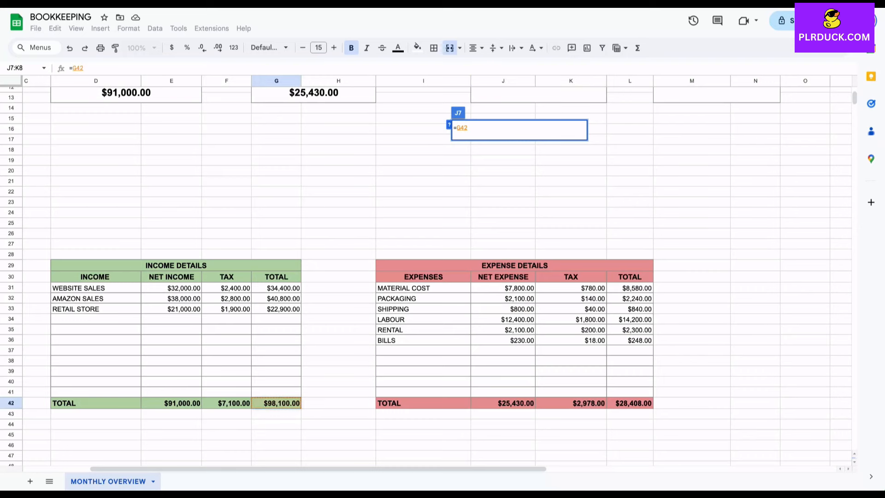
key("Return")
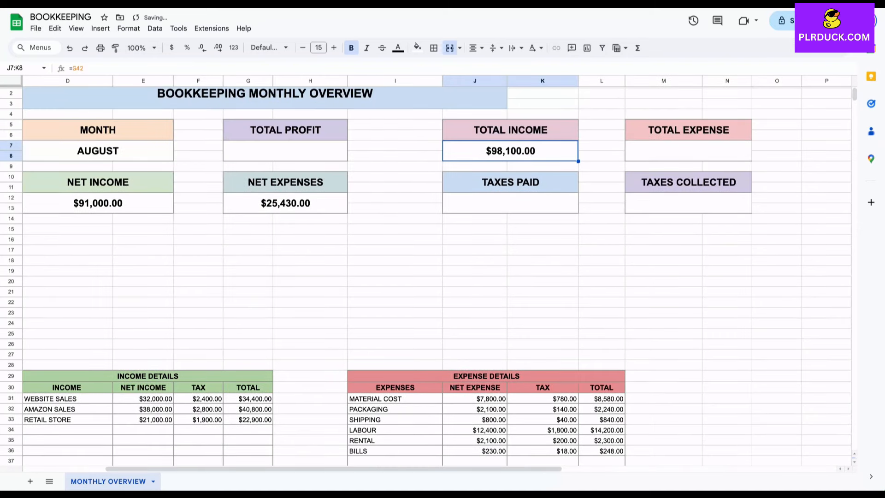
Link the TOTAL EXPENSE block's value cell to the overall total of the expense table with =L42.
left_click(688, 151)
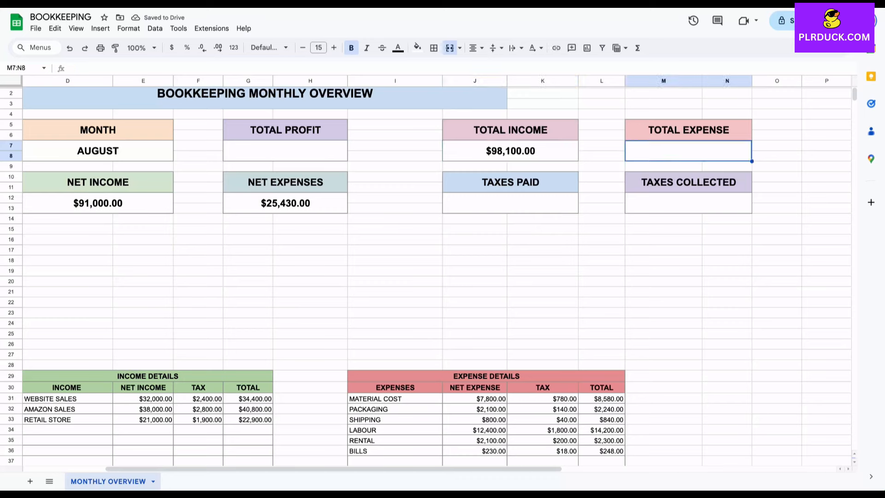
type("=")
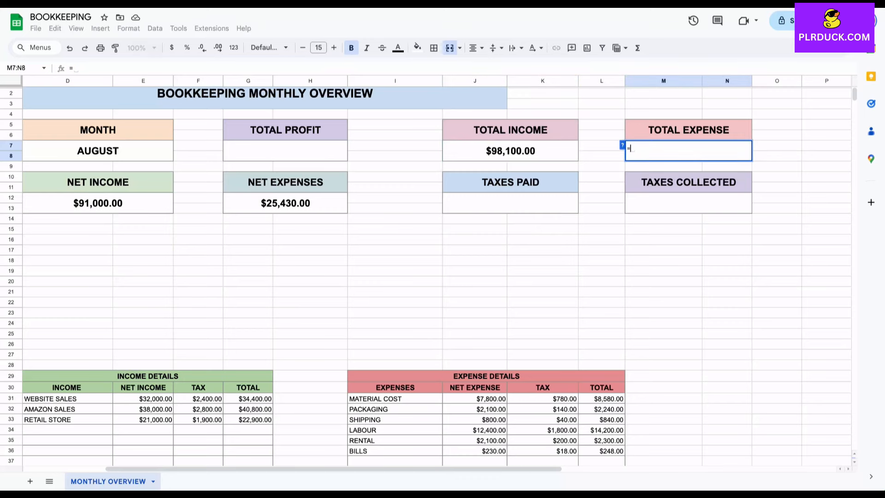
scroll(428, 272, "down", 4)
left_click(596, 373)
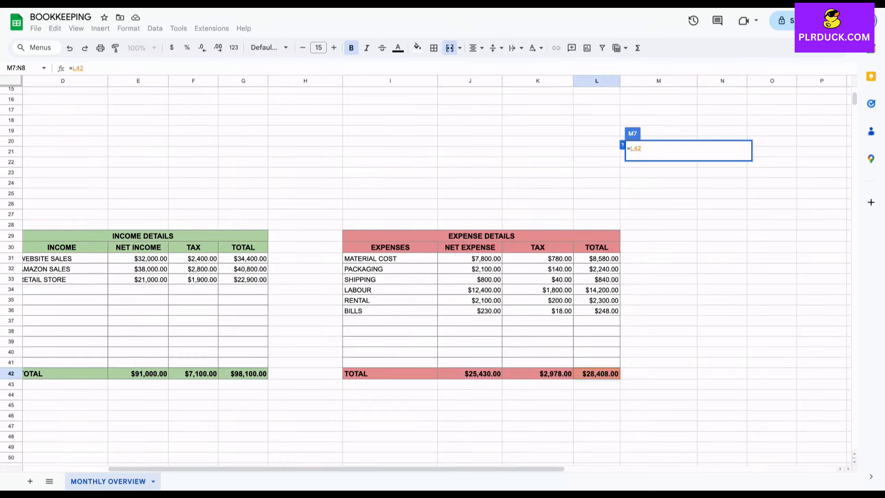
key("Return")
scroll(428, 272, "up", 2)
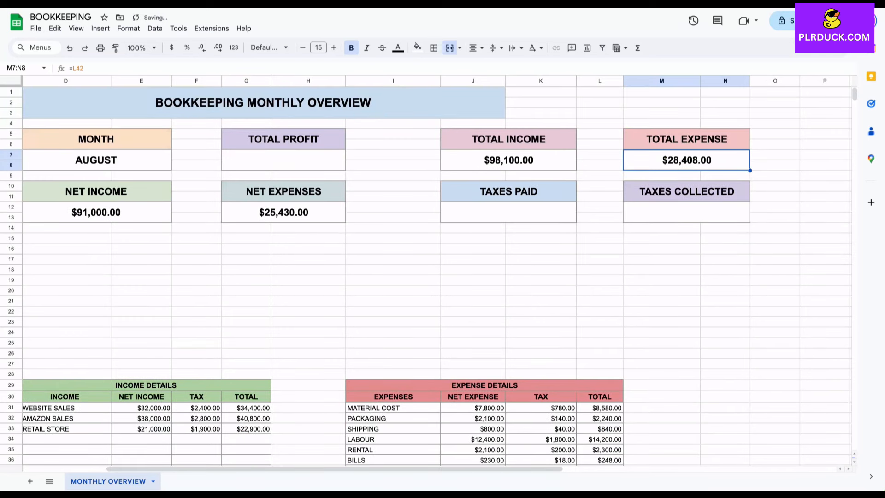
Link the TAXES PAID block's value cell to the tax total of the expense table with =K42.
left_click(508, 212)
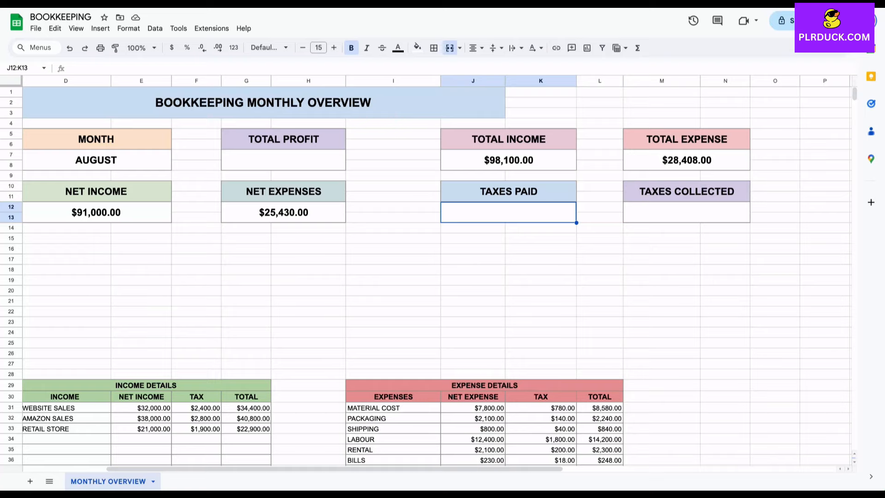
scroll(426, 271, "down", 1)
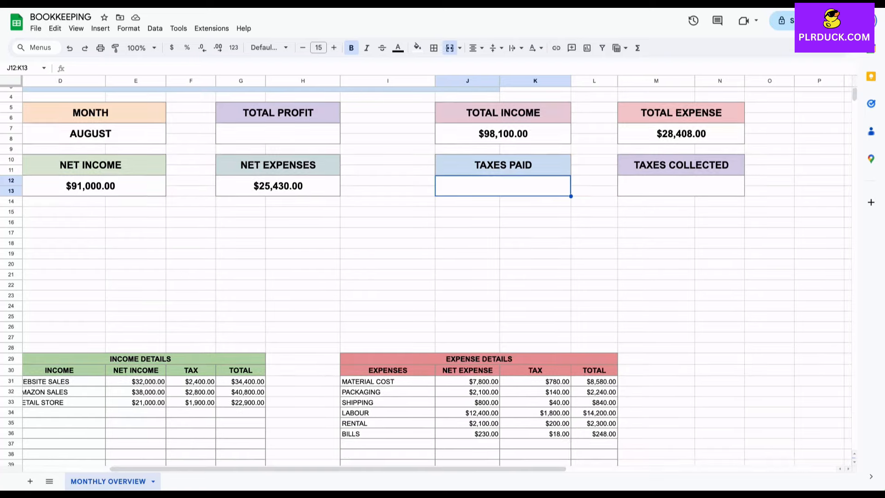
scroll(426, 272, "down", 1)
type("=")
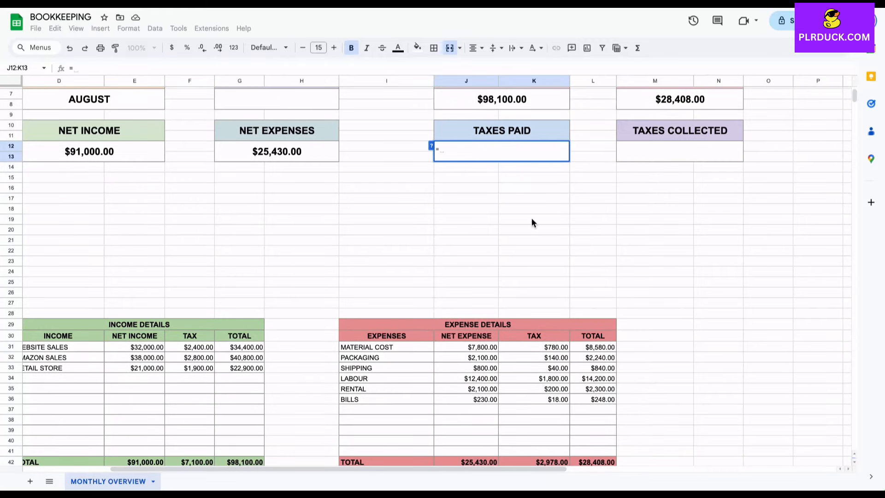
type("K42")
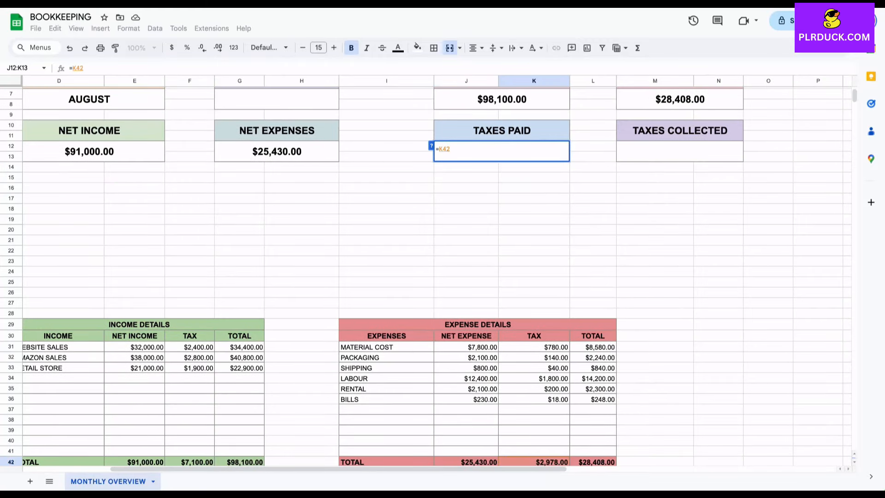
key("Return")
Link the TAXES COLLECTED block's value cell to the tax total of the income table with =F42.
left_click(679, 151)
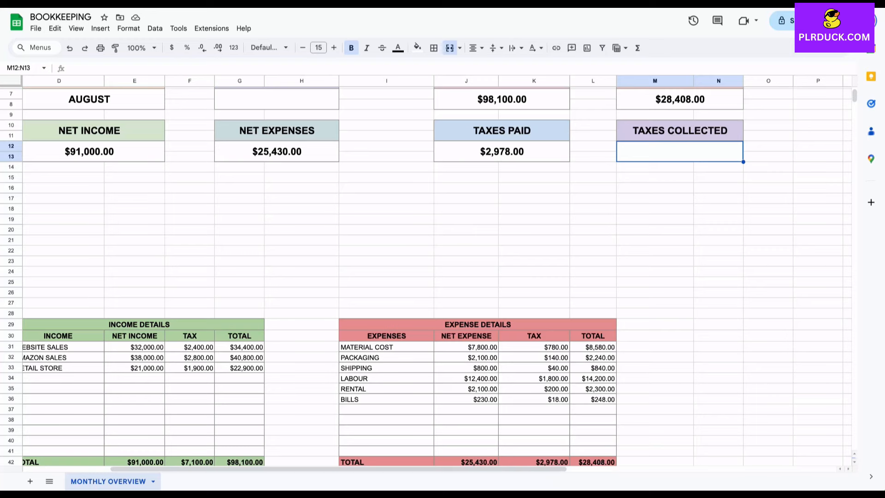
type("=")
scroll(433, 272, "down", 1)
scroll(433, 272, "left", 2)
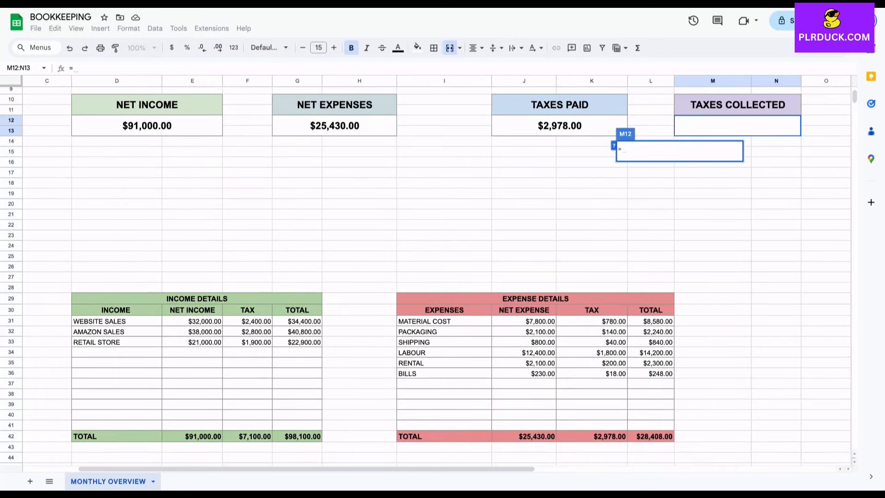
left_click(247, 436)
key("Return")
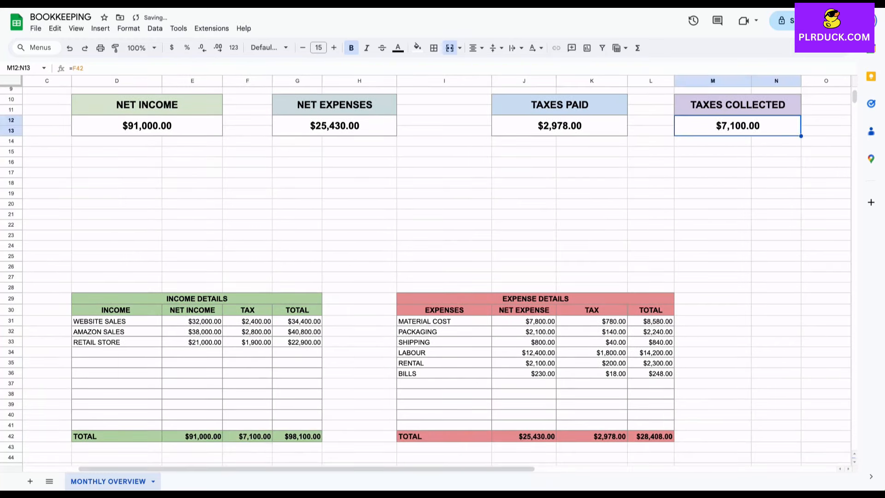
Calculate the TOTAL PROFIT block's value as total income minus total expense with =J7-M7.
scroll(433, 272, "up", 3)
scroll(433, 272, "right", 1)
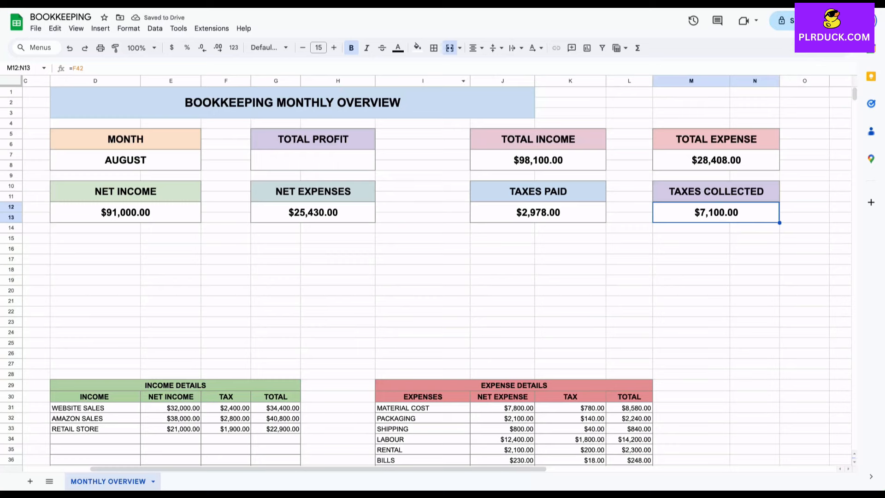
left_click(312, 160)
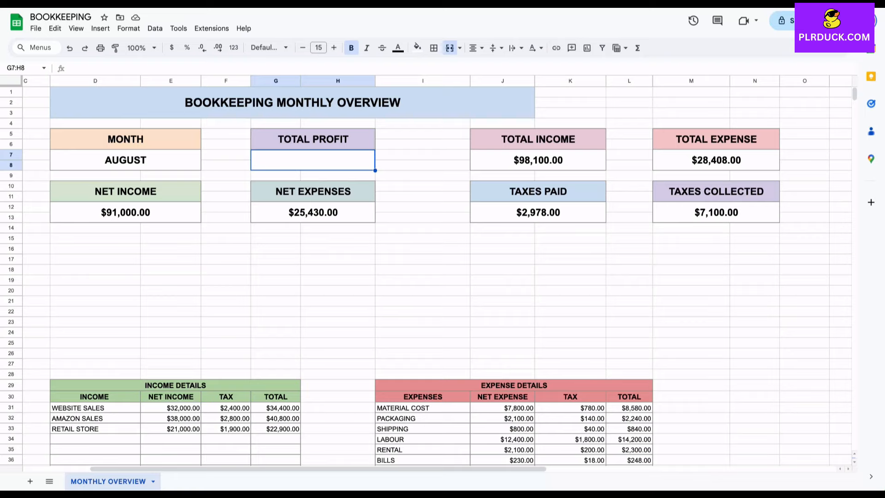
type("=")
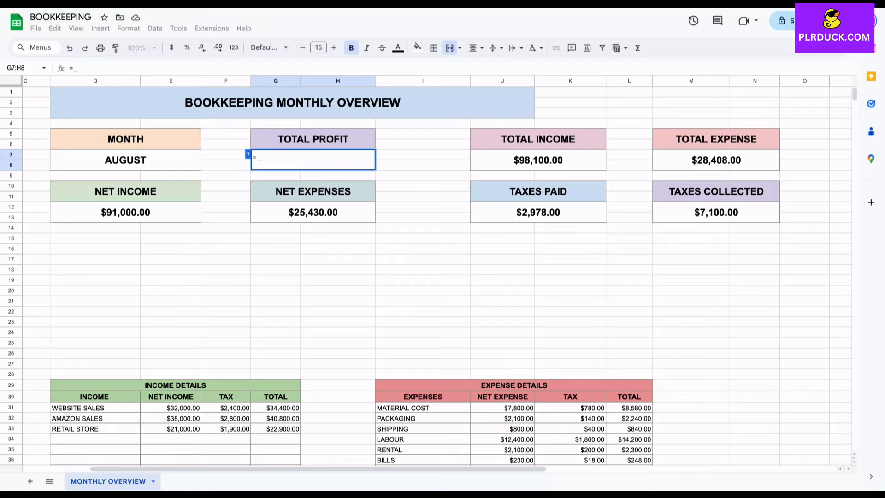
left_click(538, 160)
type("-")
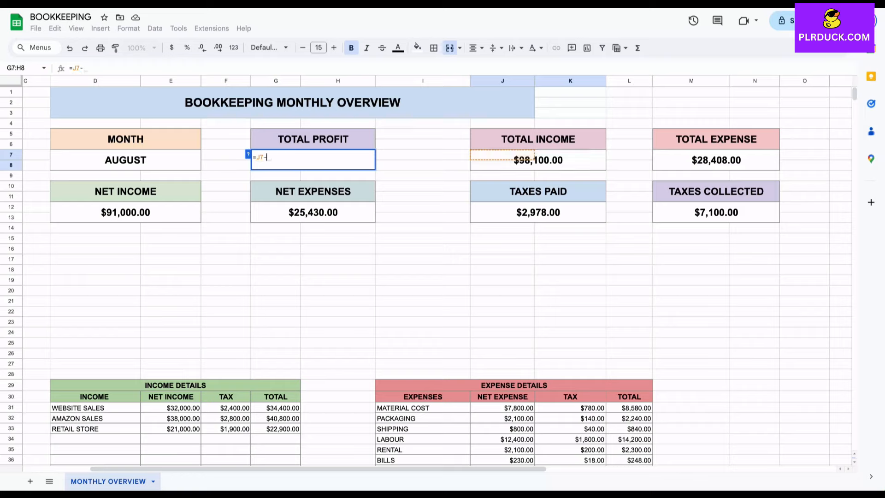
left_click(715, 159)
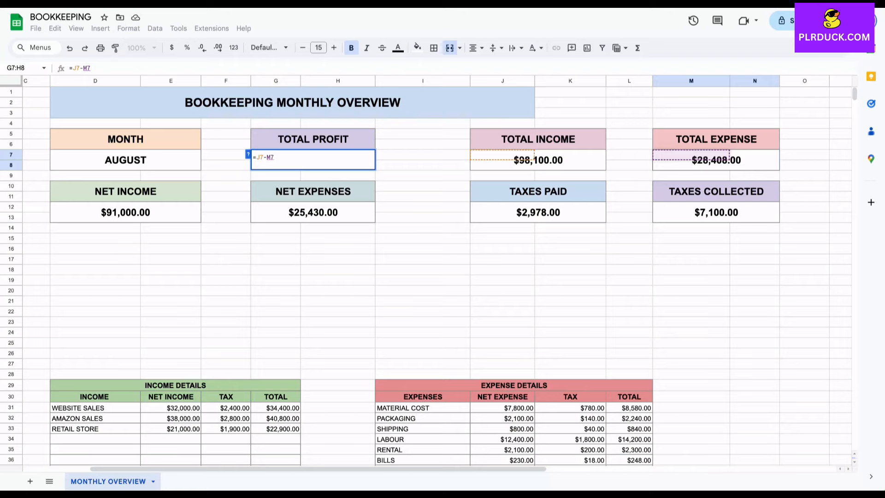
key("Return")
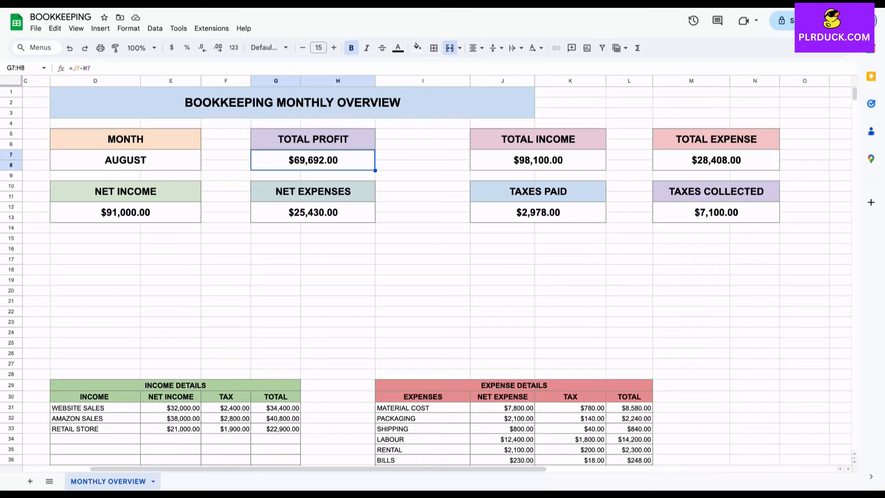
Insert a column chart comparing the NET INCOME and NET EXPENSES blocks, using D10:E13 and G10:H13.
left_click_drag(125, 192, 126, 212)
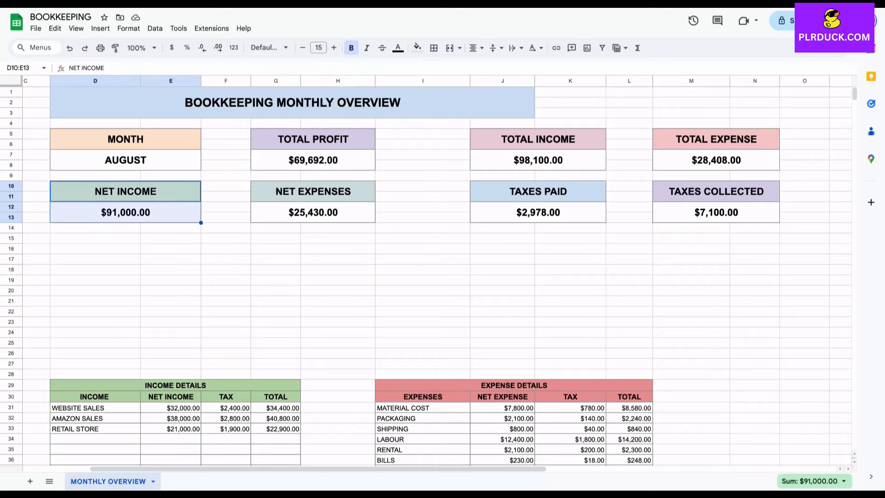
left_click(312, 191, "ctrl")
left_click_drag(313, 191, 312, 212)
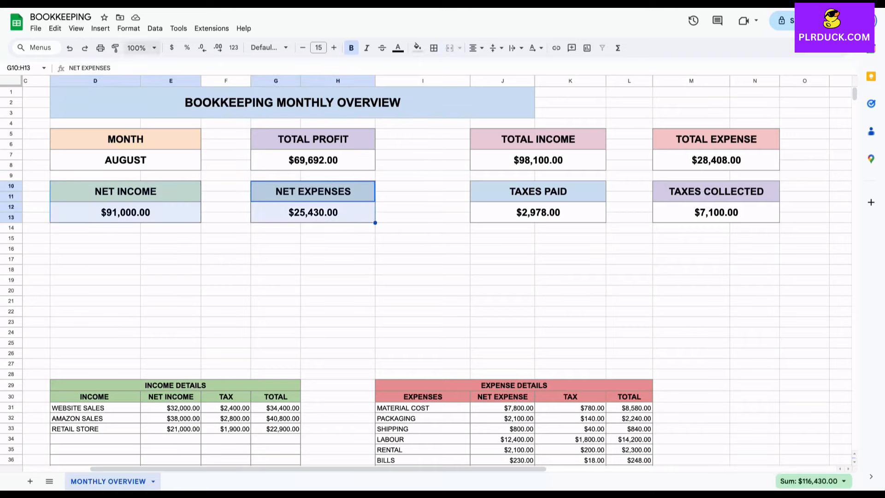
left_click(100, 28)
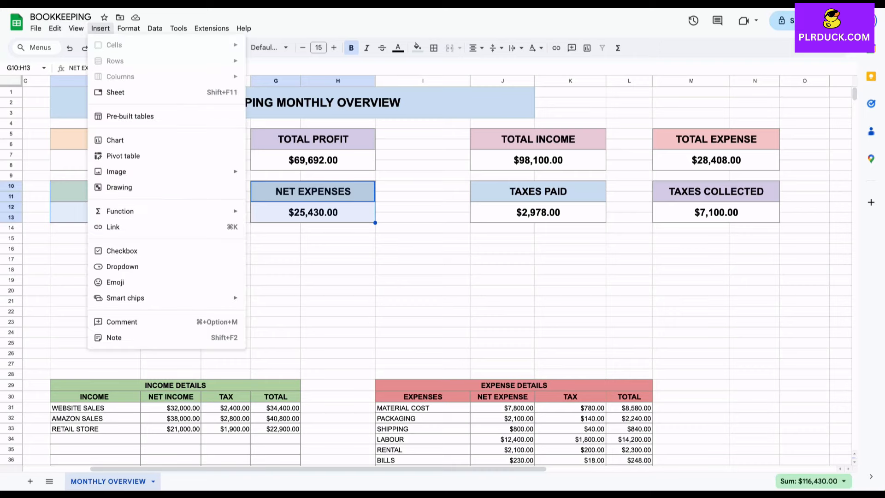
key("Escape")
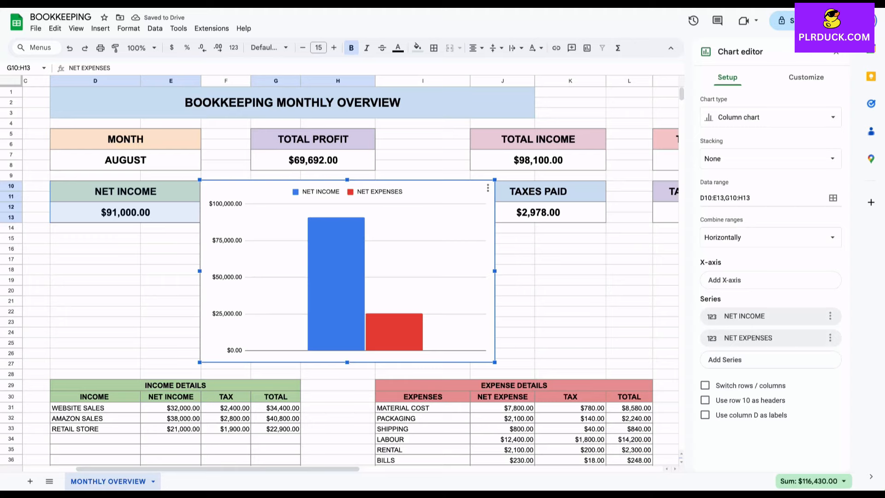
Shrink the column chart and place it between the NET INCOME block and the income table, aligned with column D.
left_click_drag(281, 258, 234, 260)
left_click_drag(152, 182, 202, 213)
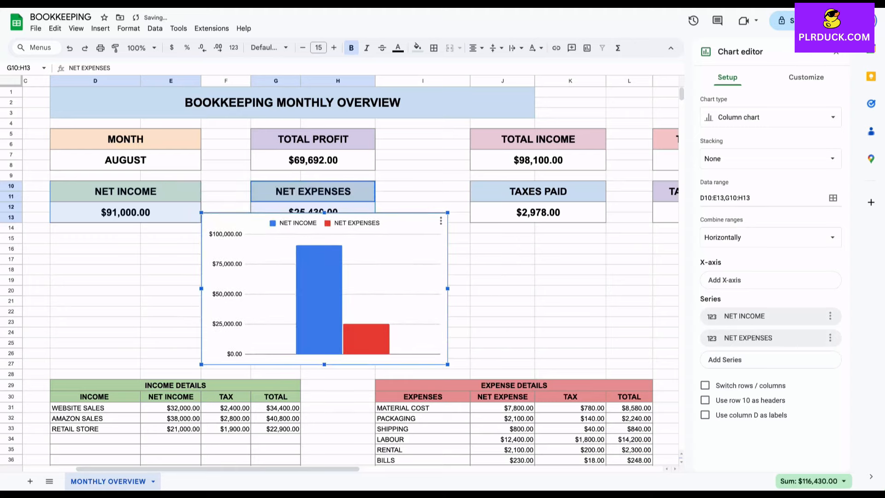
scroll(341, 276, "down", 3)
left_click_drag(341, 231, 185, 246)
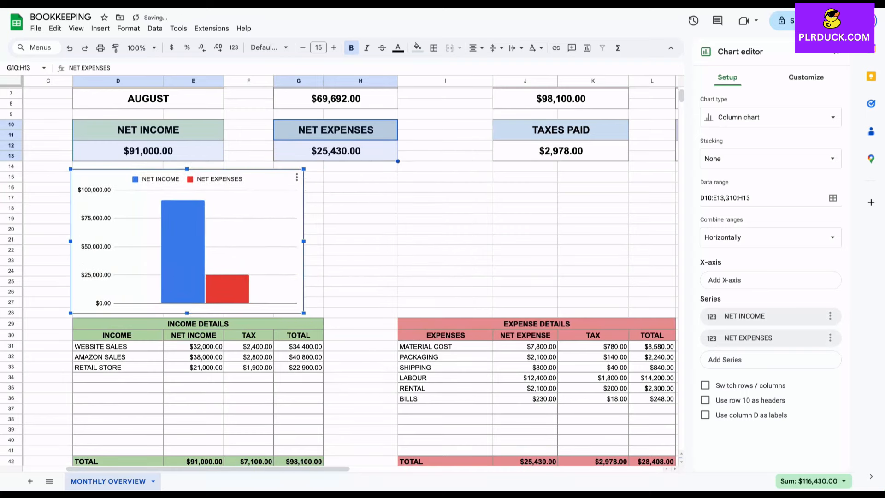
Title the column chart NET INCOME VS NET EXPENSE.
left_click(805, 76)
left_click(748, 131)
left_click(766, 205)
type("NET I")
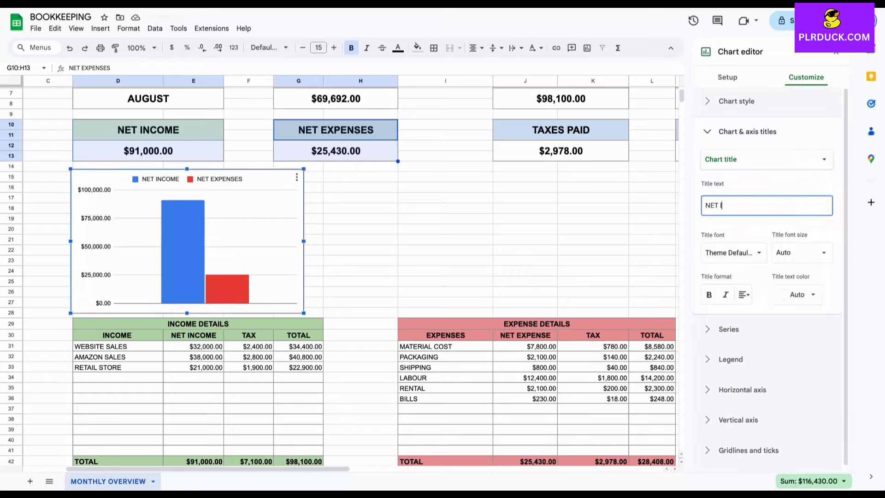
type("NCOME VS NET EXPENSE")
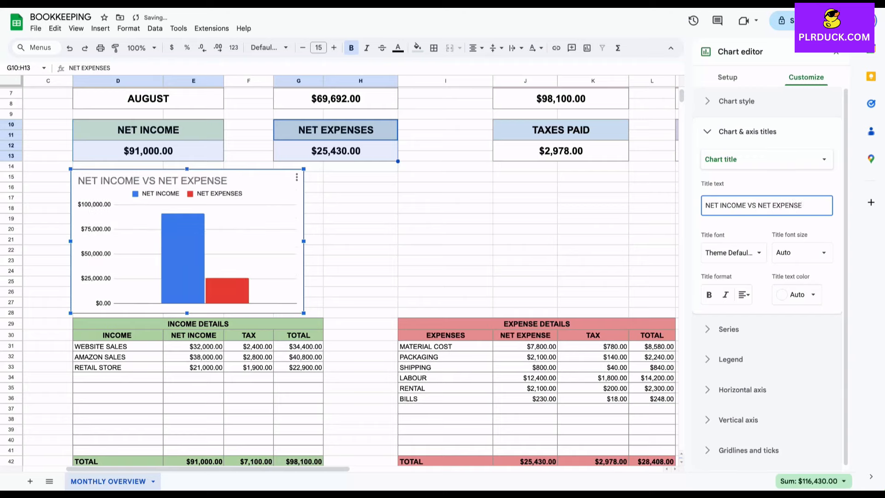
Recolor the chart's NET INCOME column light green and its NET EXPENSES column light red.
left_click(182, 258)
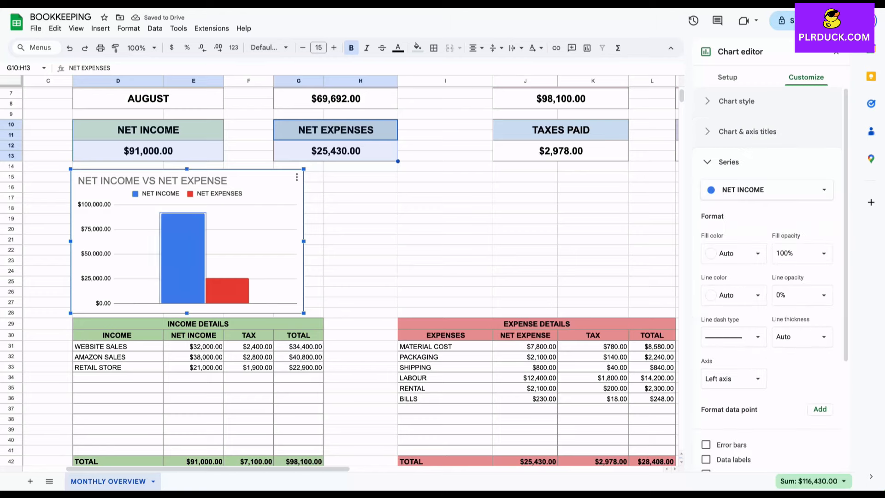
left_click(734, 253)
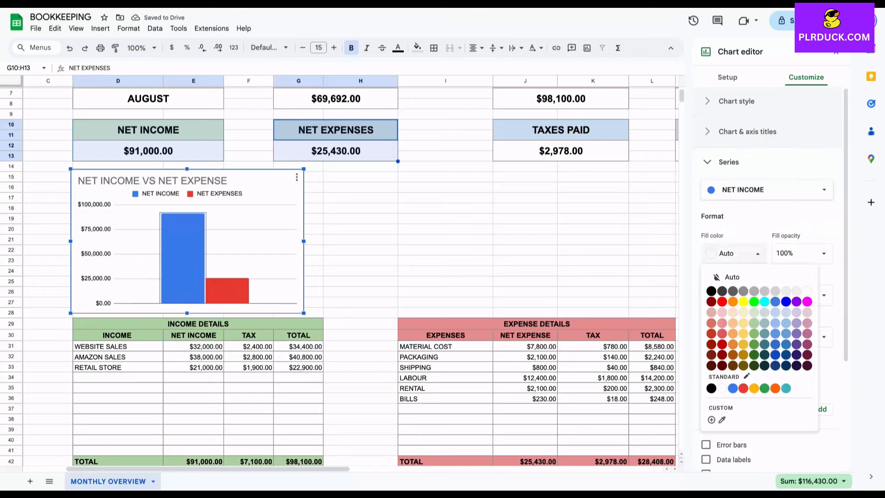
left_click(753, 333)
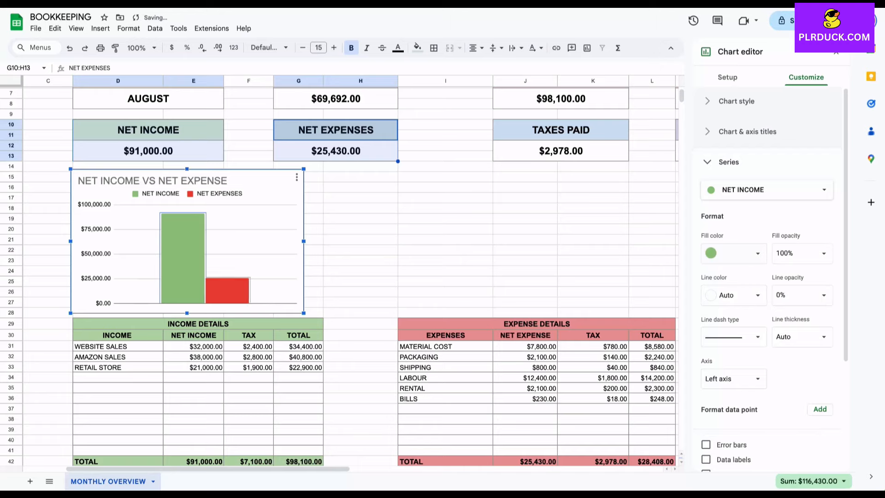
left_click(227, 290)
left_click(733, 233)
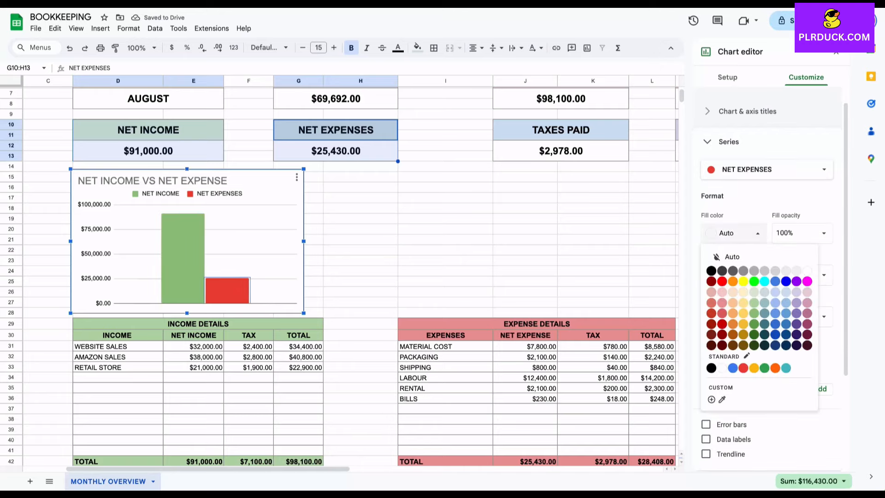
left_click(723, 307)
left_click(445, 218)
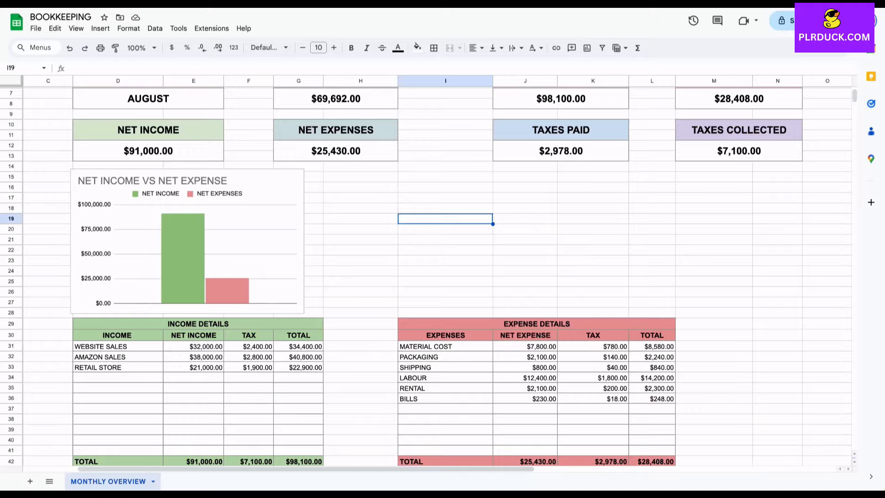
Insert a pie chart from the income table's INCOME and TOTAL columns, using D30:D33 and G30:G33.
scroll(425, 272, "down", 3)
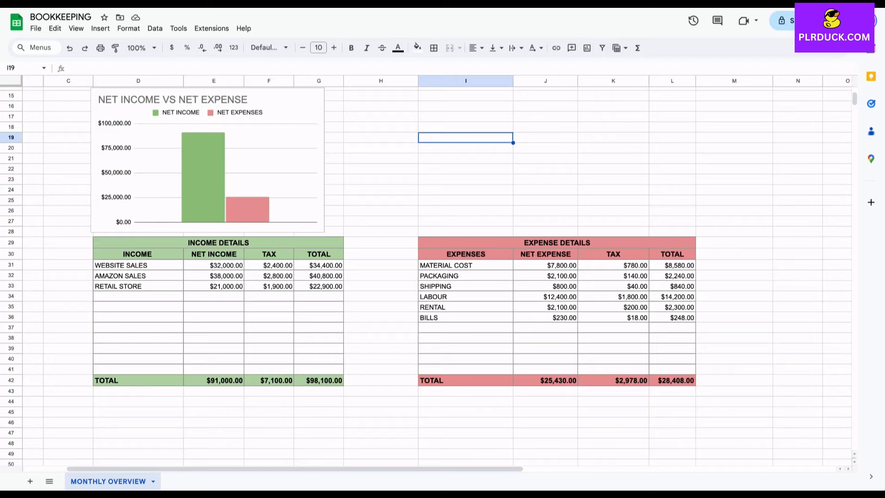
left_click_drag(137, 254, 138, 286)
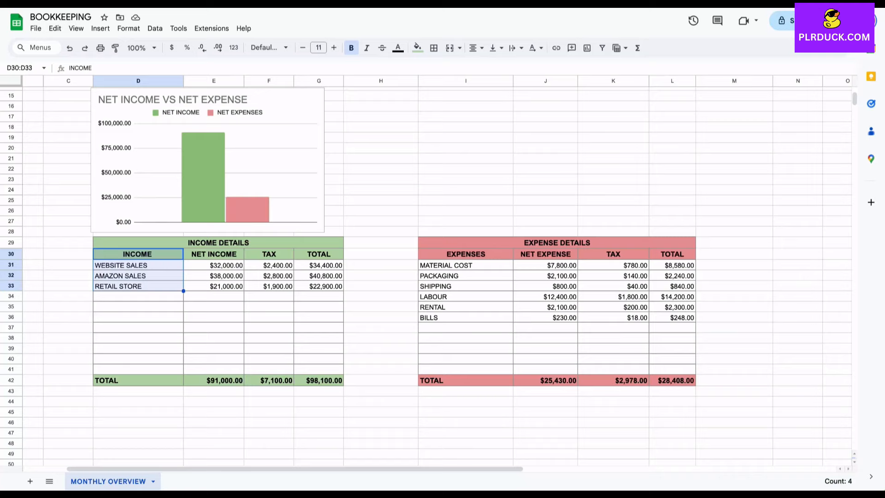
left_click_drag(318, 254, 318, 286)
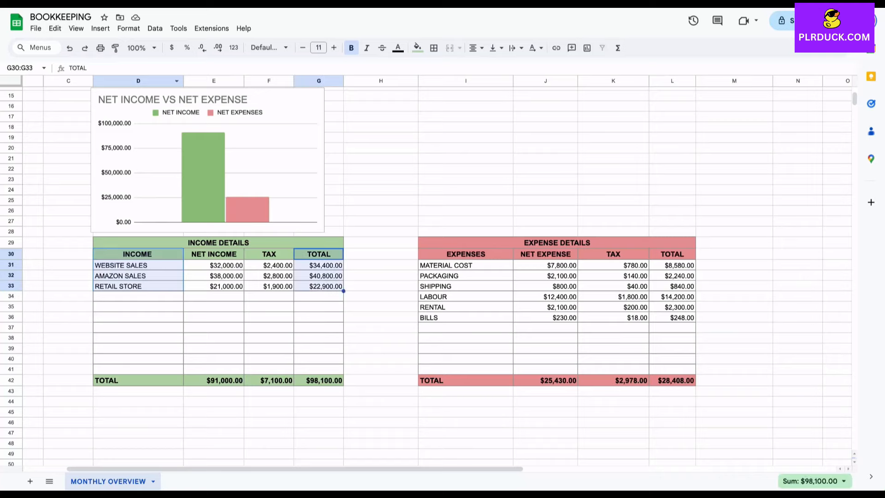
left_click(101, 28)
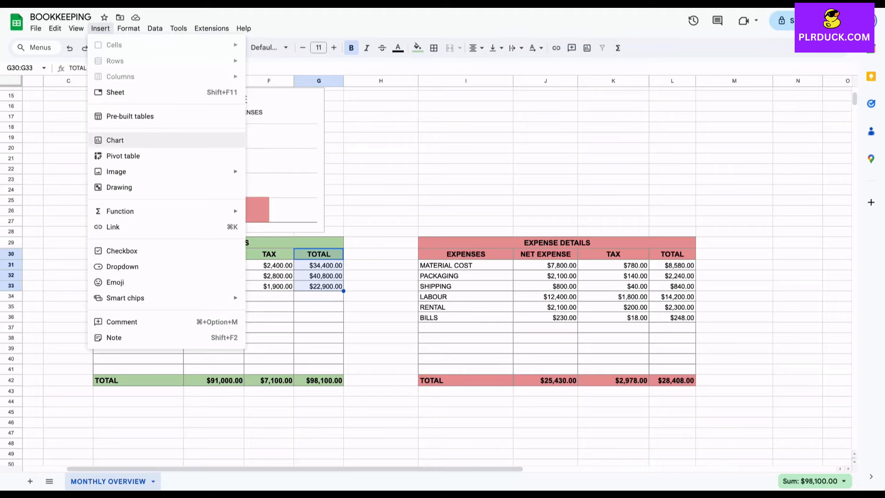
left_click(138, 140)
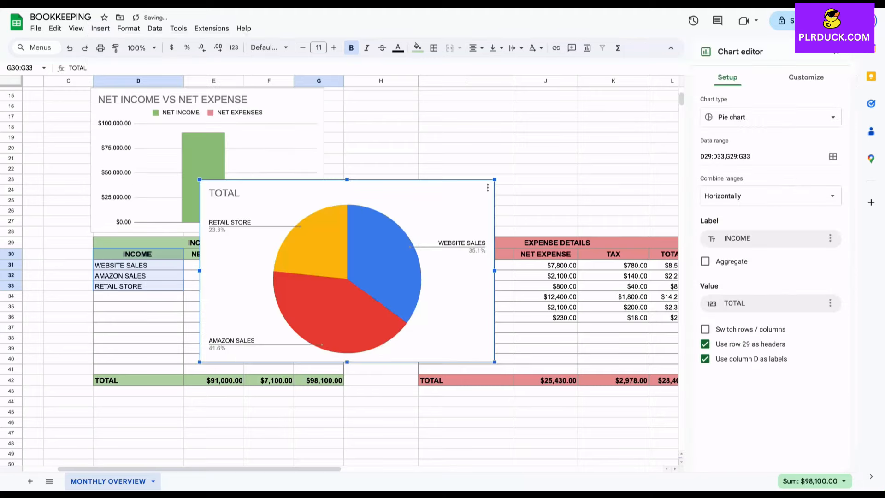
Shrink the pie chart and place it beside the column chart, above the tables and below the summary blocks.
left_click_drag(378, 248, 464, 184)
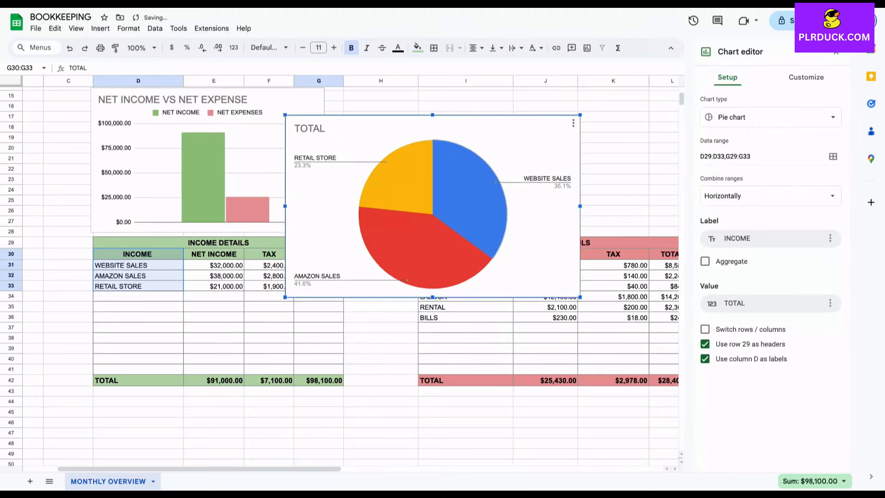
scroll(464, 184, "up", 2)
left_click_drag(489, 226, 536, 165)
left_click_drag(327, 148, 379, 181)
left_click_drag(474, 230, 437, 228)
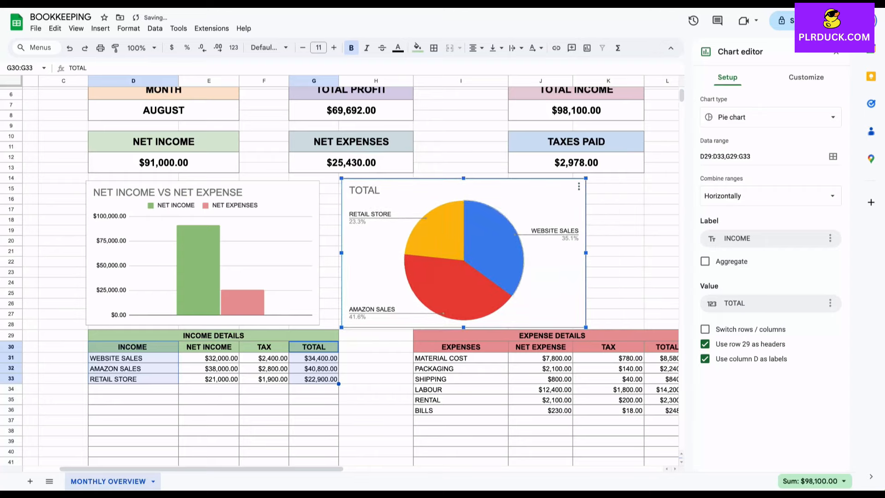
Change the pie chart's title to INCOME BREAKDOWN.
double_click(364, 190)
key("BackSpace")
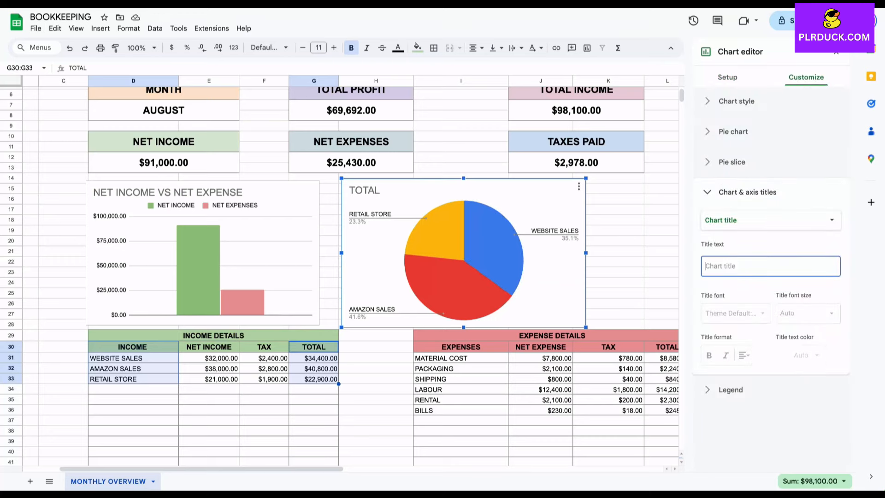
type("INCOME B")
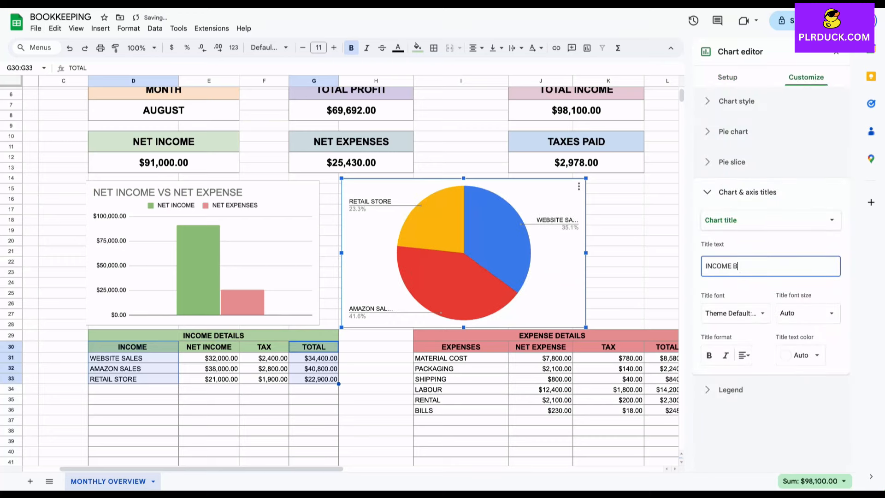
type("REAKDOWN")
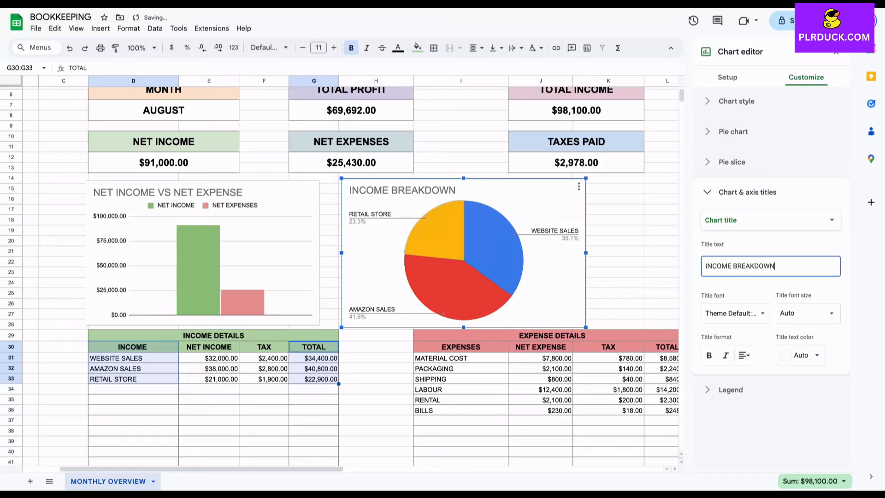
Recolor the pie slices: AMAZON SALES light red, WEBSITE SALES light green and RETAIL STORE light blue.
left_click(438, 234)
left_click(447, 289)
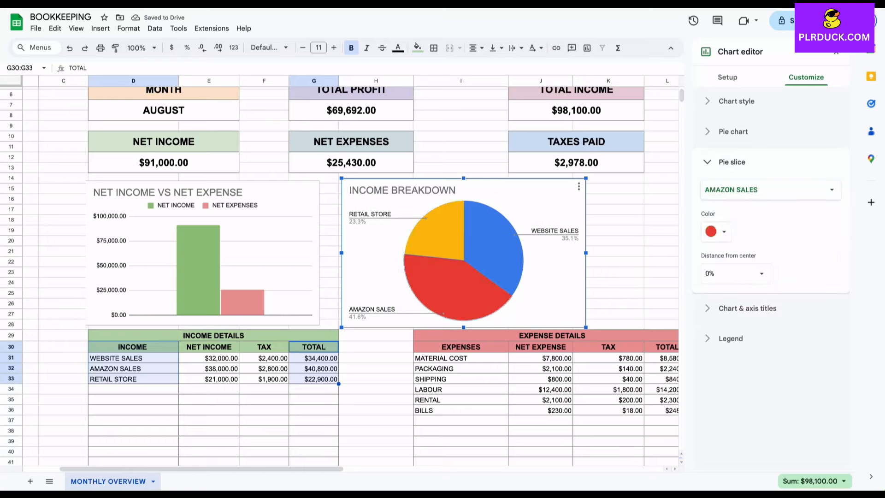
left_click(715, 231)
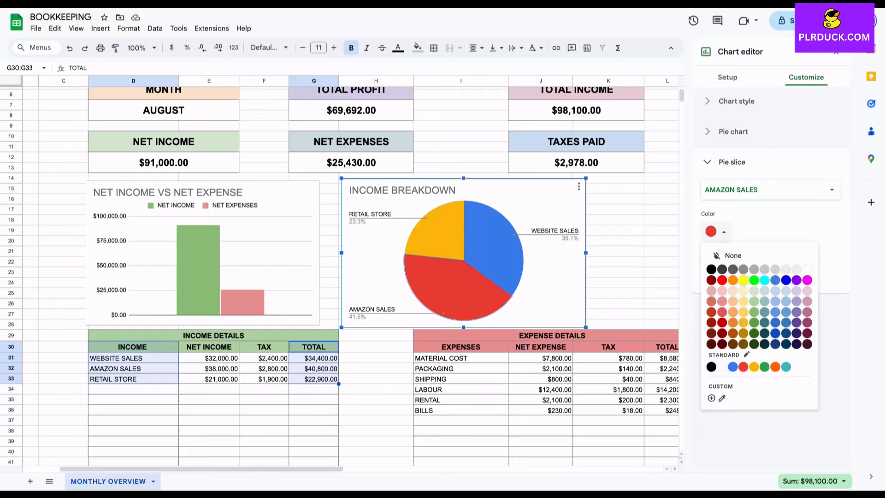
left_click(722, 302)
left_click(715, 232)
left_click(755, 301)
left_click(439, 233)
left_click(715, 231)
left_click(777, 301)
left_click(629, 245)
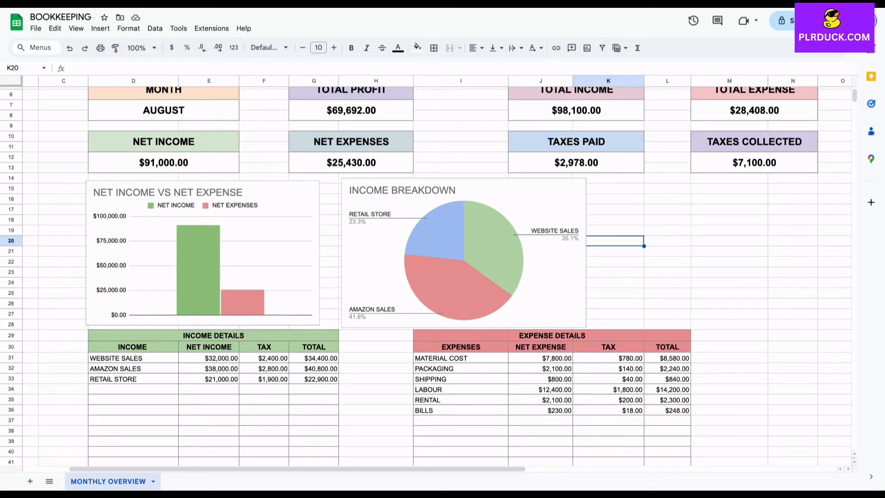
Insert a bar chart from the expense table's EXPENSES and TOTAL columns, using I30:I36 and L30:L36.
scroll(428, 272, "down", 2)
scroll(429, 272, "right", 1)
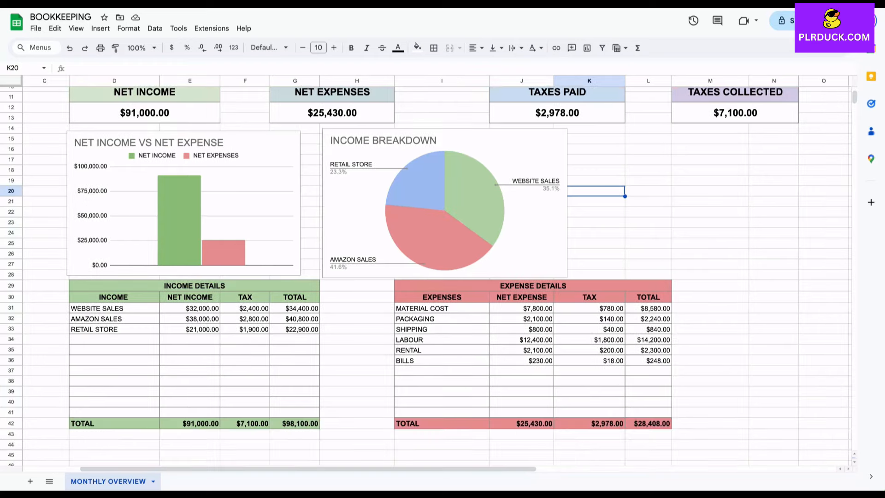
left_click_drag(441, 296, 442, 360)
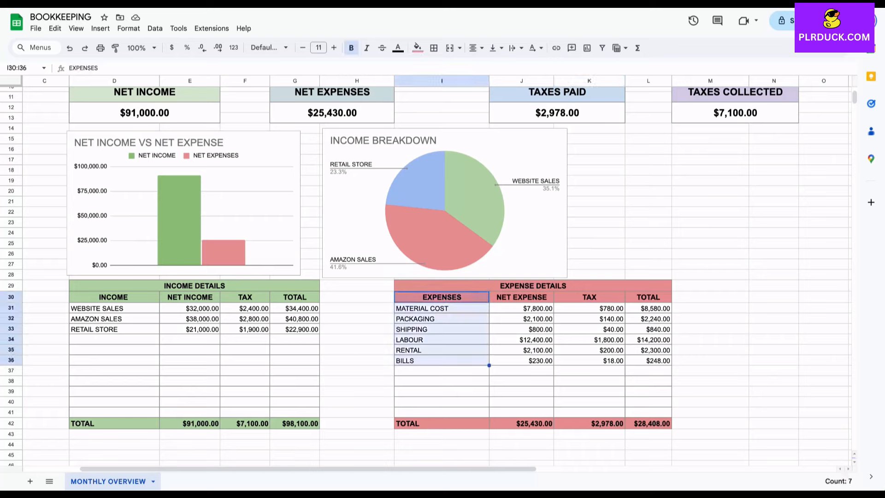
left_click_drag(647, 297, 647, 360)
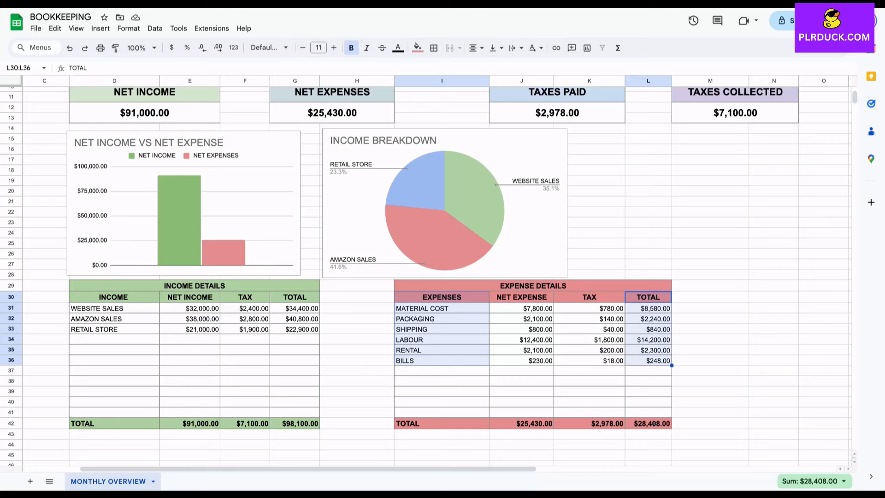
left_click(100, 28)
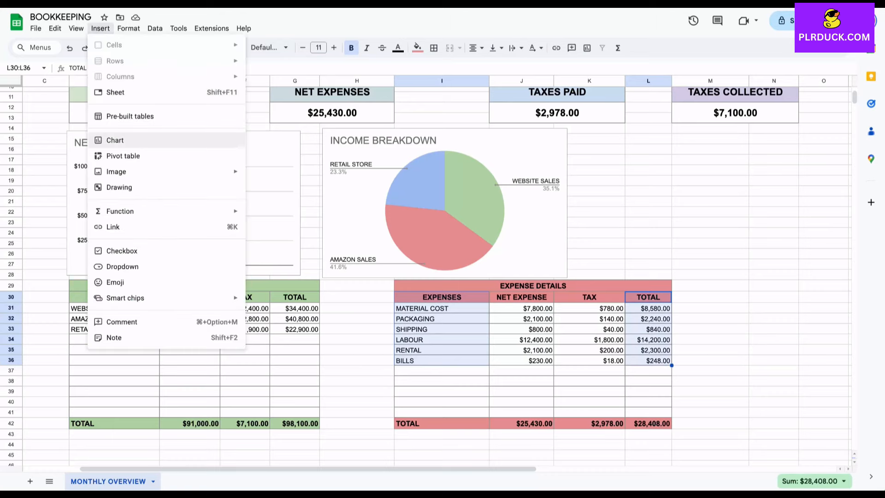
left_click(115, 140)
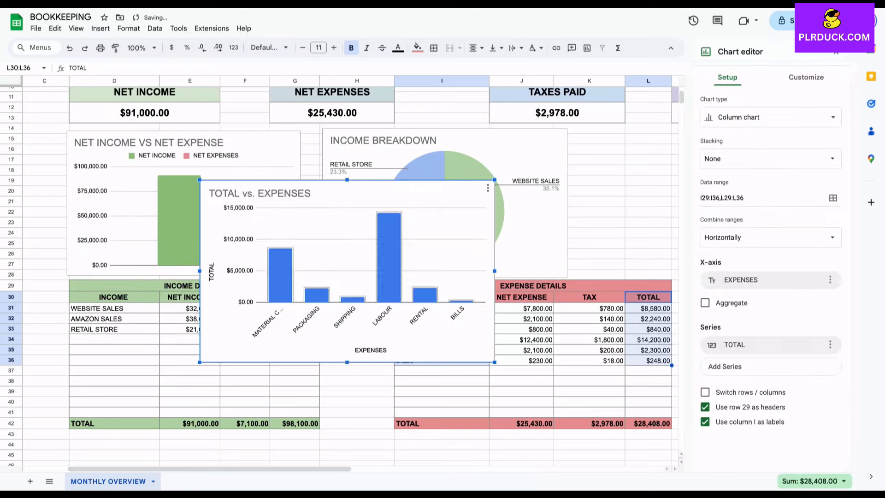
left_click(770, 117)
scroll(718, 322, "down", 3)
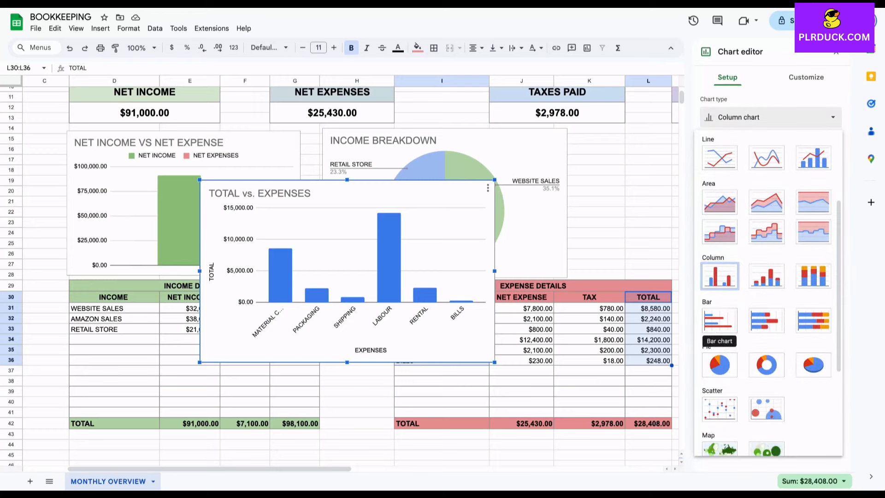
left_click(719, 321)
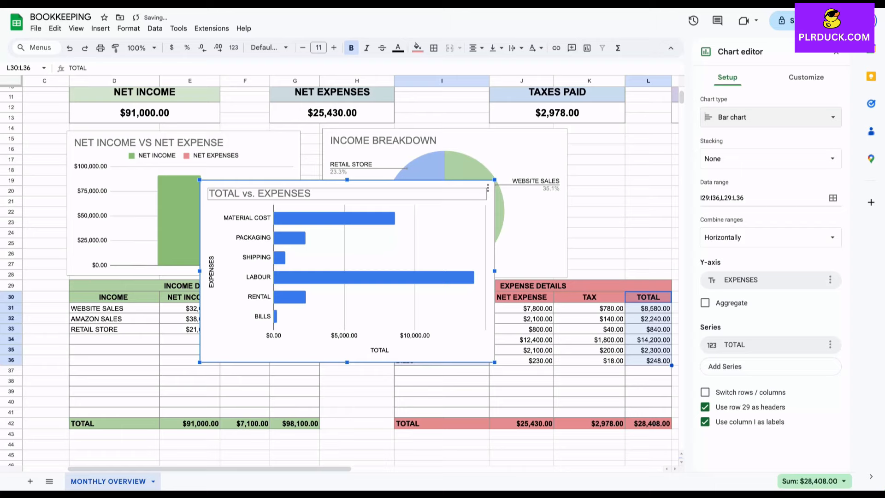
Change the bar chart's title to EXPENSE BREAKDOWN.
double_click(260, 194)
type("E")
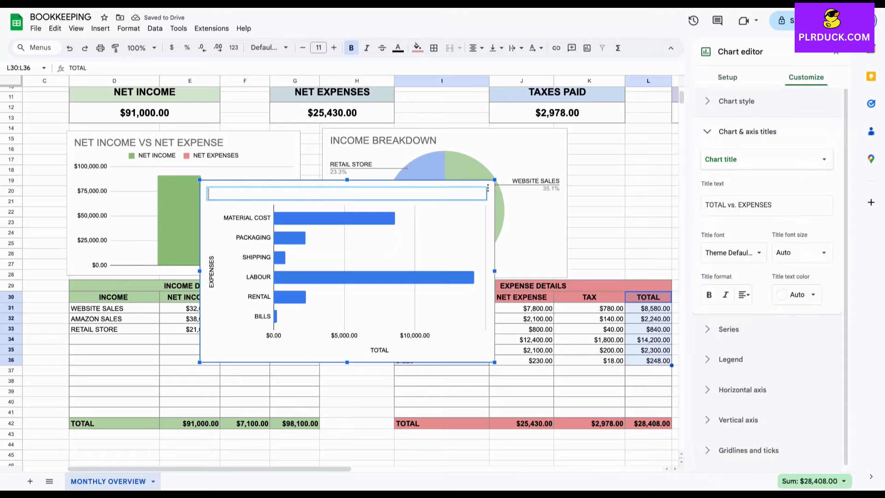
type("XPENSE BREAKDOWN")
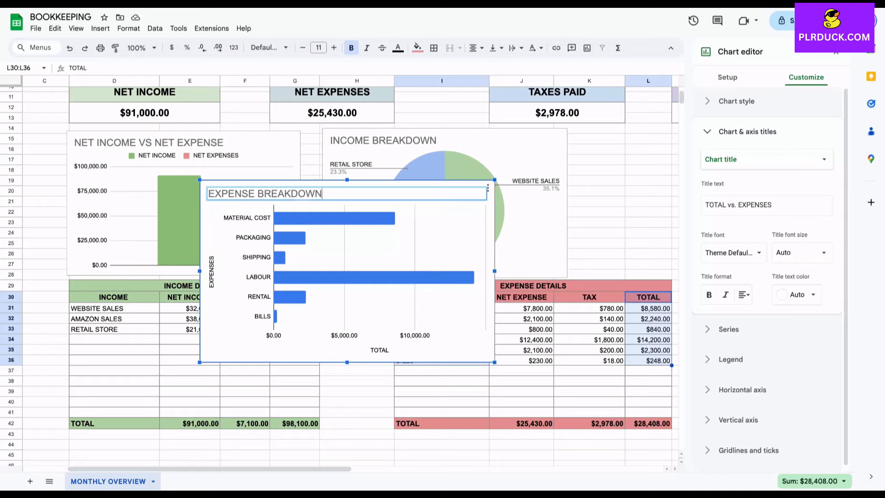
key("Return")
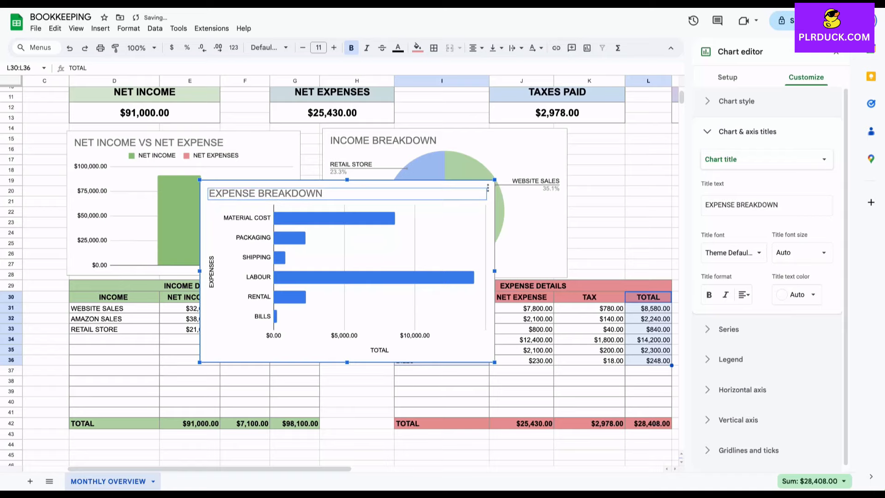
Recolor the TOTAL series bars in the expense chart light red.
left_click(334, 218)
left_click(733, 231)
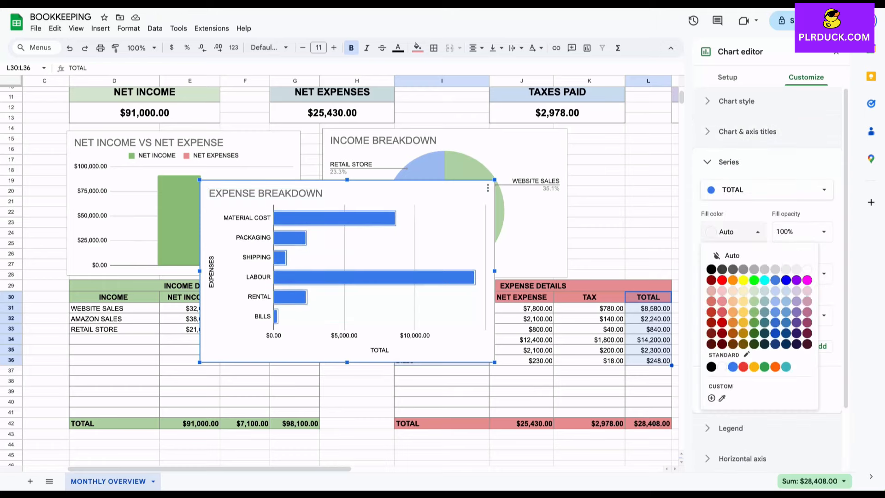
left_click(722, 298)
left_click(595, 223)
Shrink the expense bar chart and place it beside the pie chart, below the TAXES COLLECTED block.
left_click(368, 253)
left_click_drag(200, 179, 247, 209)
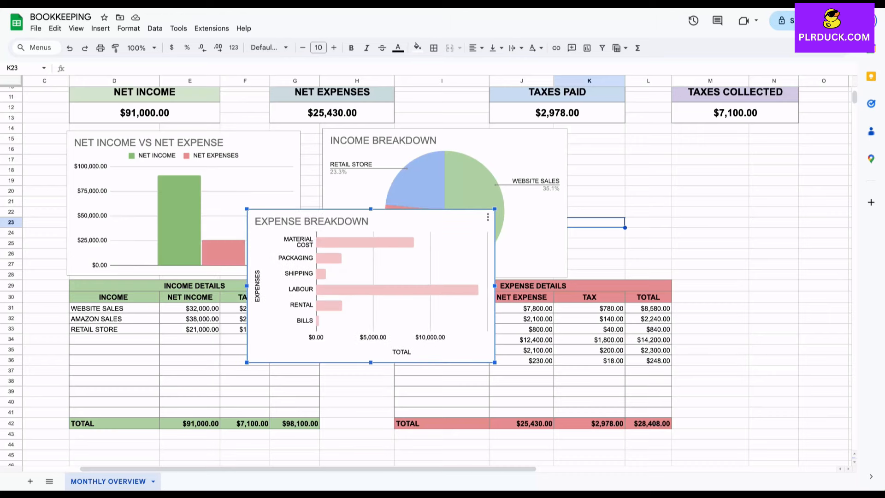
left_click_drag(369, 277, 703, 193)
left_click(823, 308)
Review the whole monthly overview, from the title and summary blocks through the three charts to the income and expense tables.
scroll(823, 308, "up", 1)
scroll(824, 308, "right", 3)
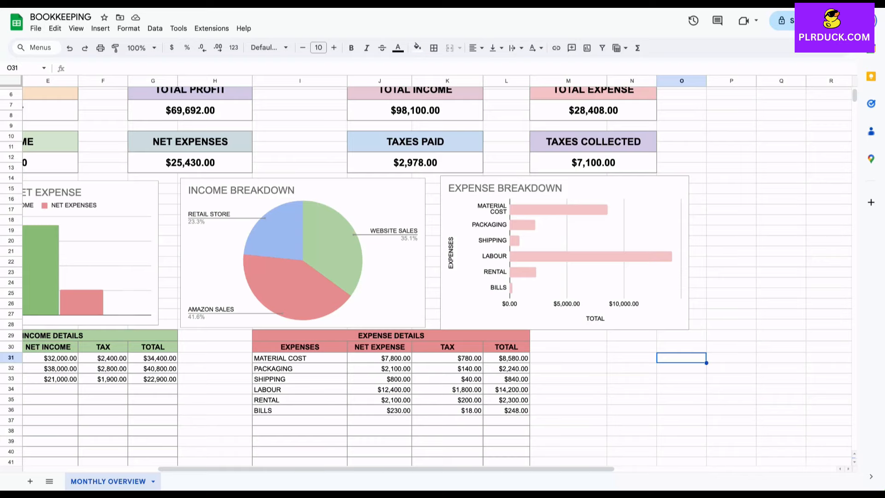
scroll(437, 276, "left", 2)
scroll(437, 277, "up", 1)
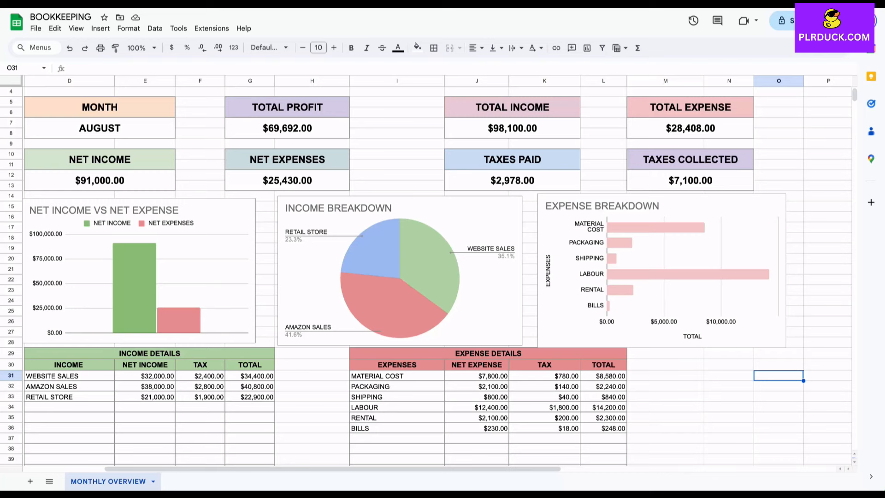
scroll(436, 277, "up", 2)
scroll(437, 276, "left", 1)
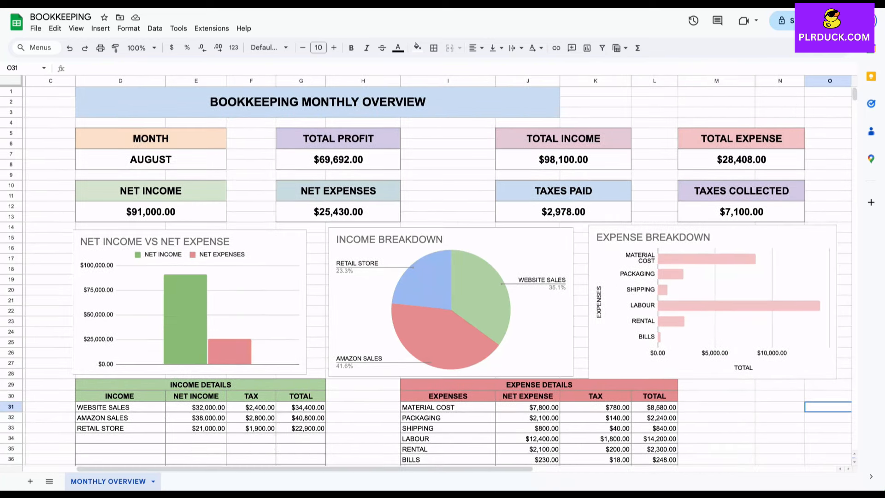
scroll(437, 276, "down", 4)
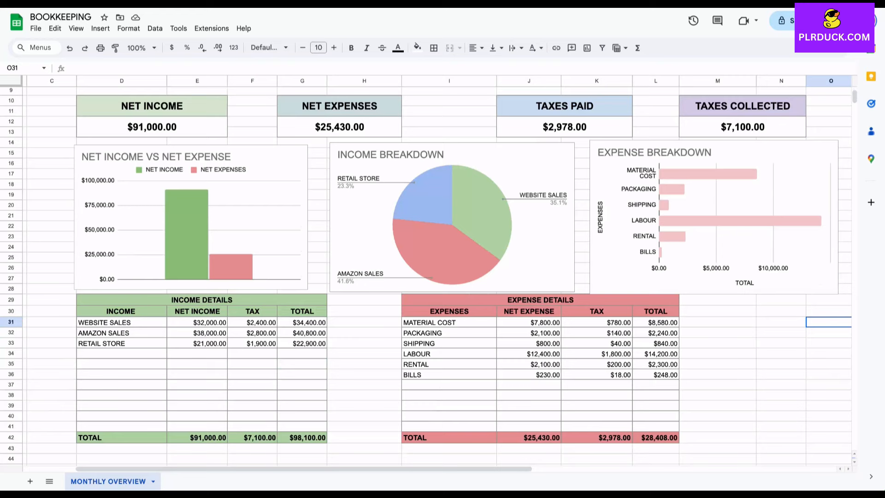
scroll(437, 276, "up", 4)
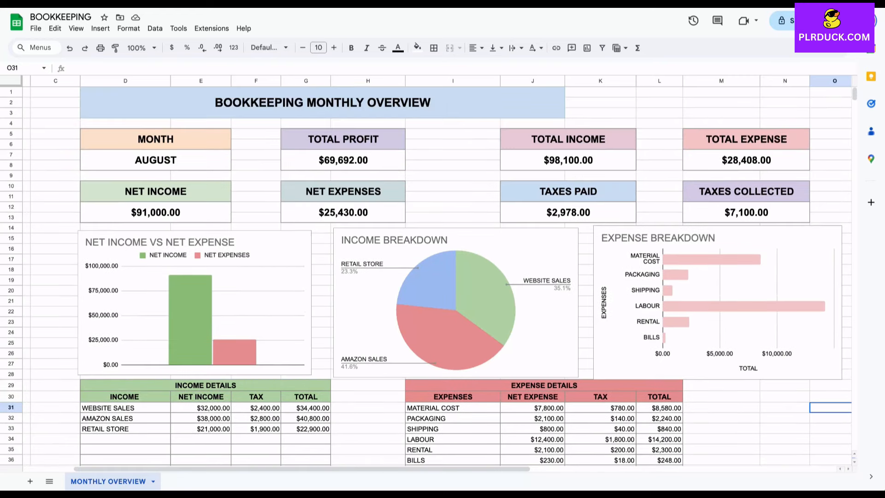
scroll(436, 277, "right", 1)
scroll(437, 276, "down", 1)
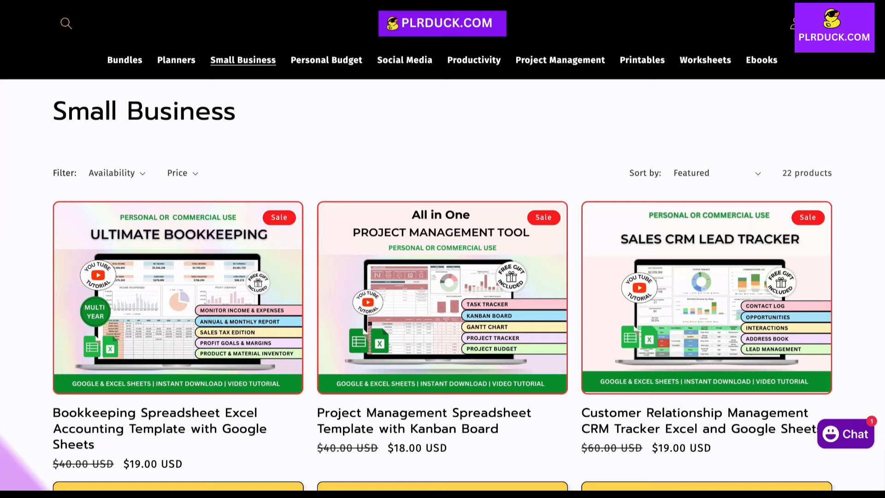
Switch to the PLRDUCK.COM store and browse the Small Business spreadsheet templates through to the last product and back.
scroll(442, 249, "down", 14)
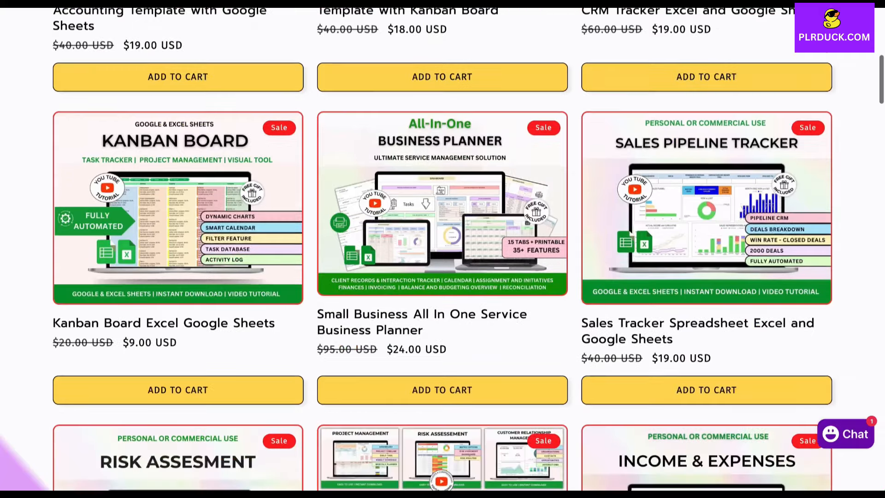
scroll(443, 249, "down", 8)
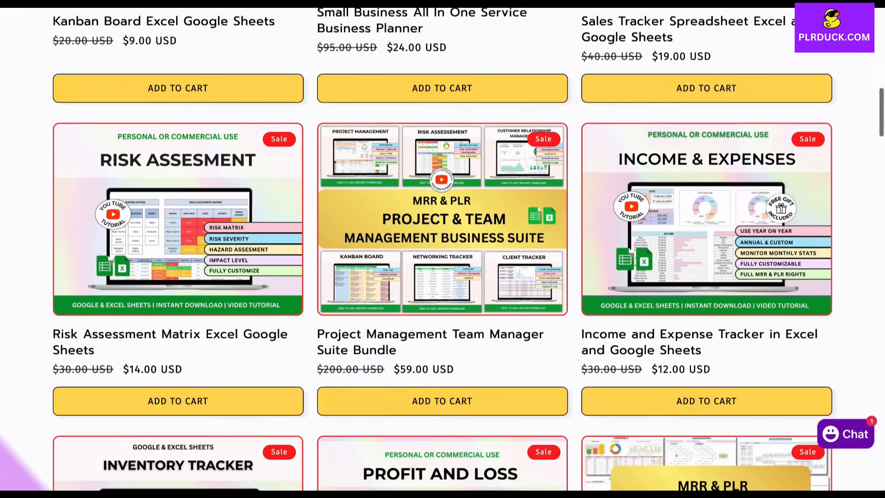
scroll(442, 249, "down", 1)
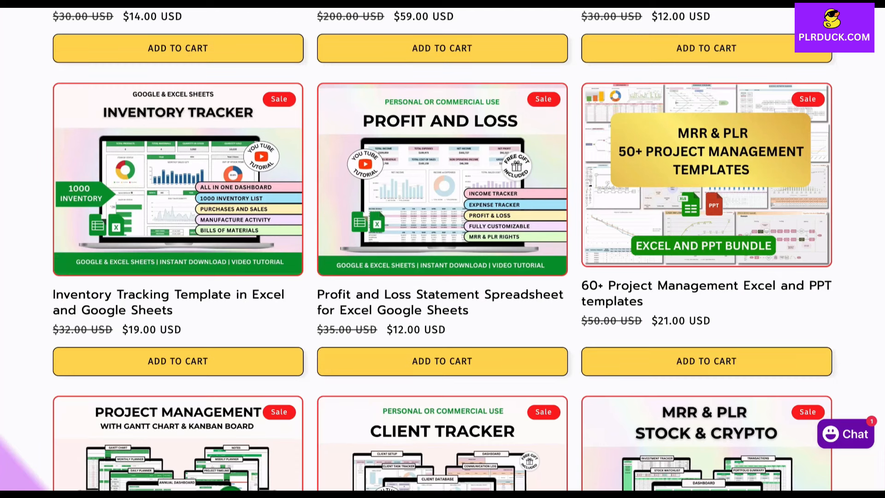
scroll(443, 248, "down", 13)
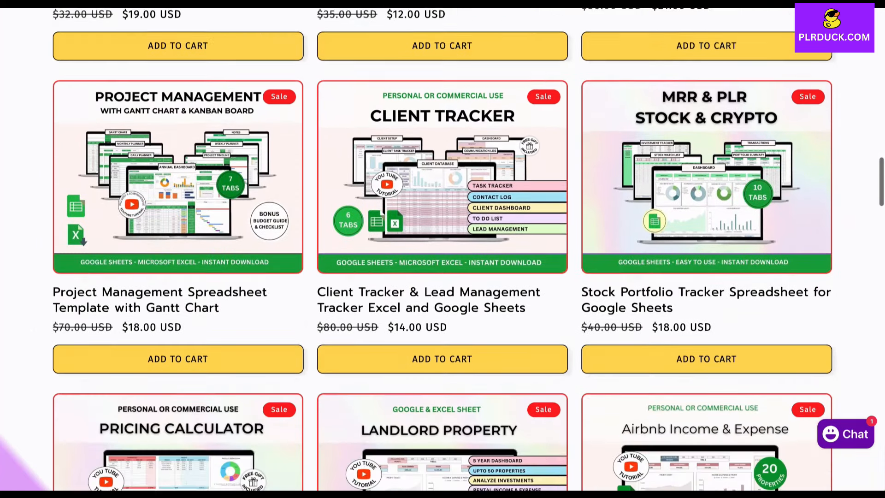
scroll(443, 248, "down", 4)
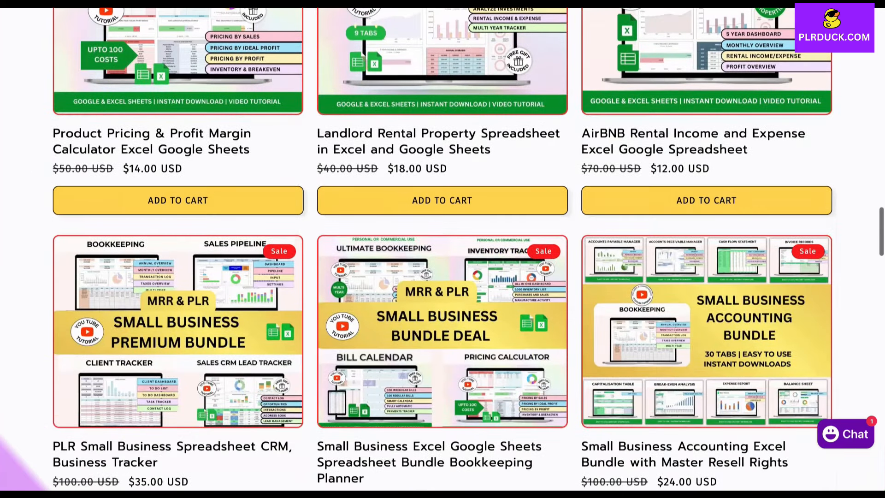
scroll(442, 249, "down", 5)
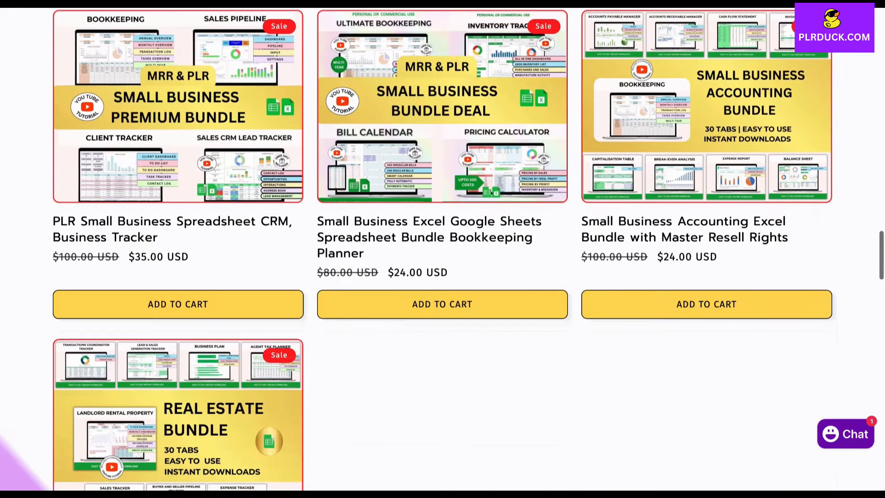
scroll(443, 249, "up", 15)
scroll(443, 286, "up", 9)
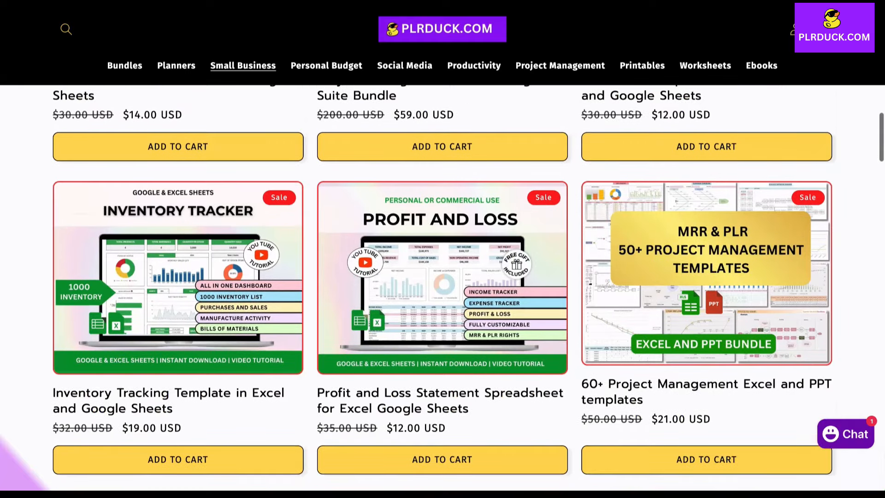
scroll(442, 286, "up", 6)
scroll(442, 285, "up", 4)
scroll(442, 286, "up", 5)
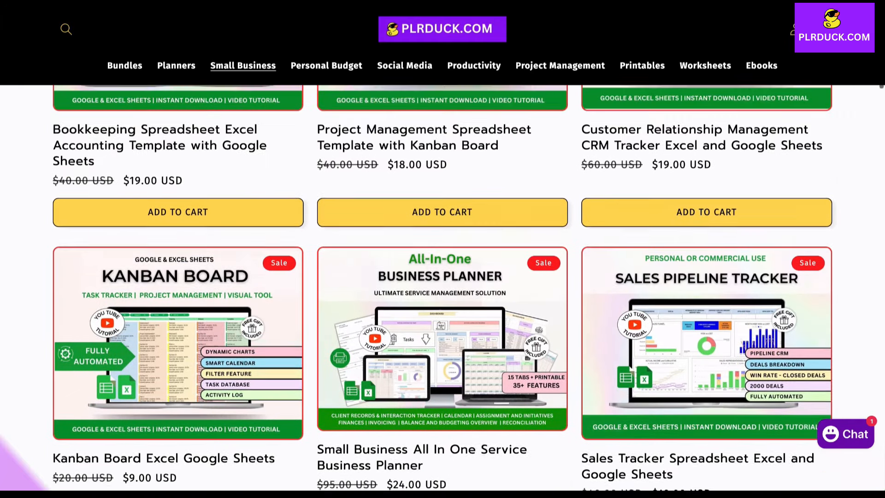
scroll(442, 286, "up", 6)
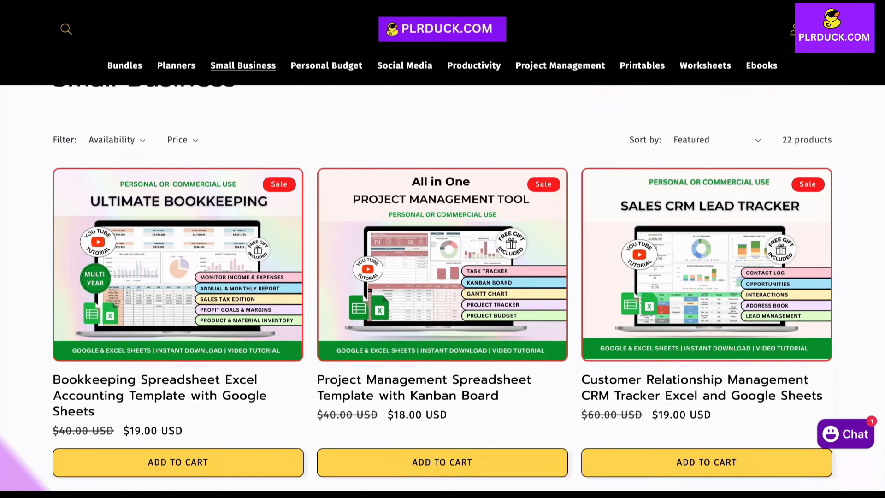
scroll(442, 286, "up", 1)
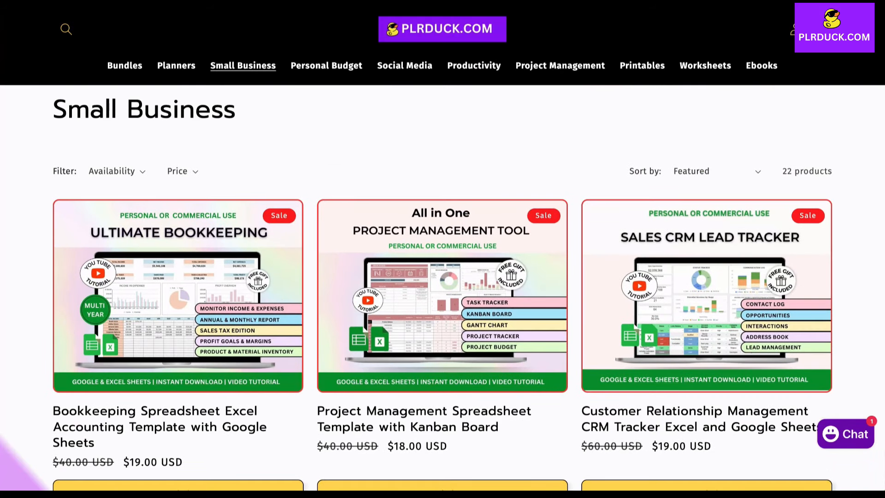